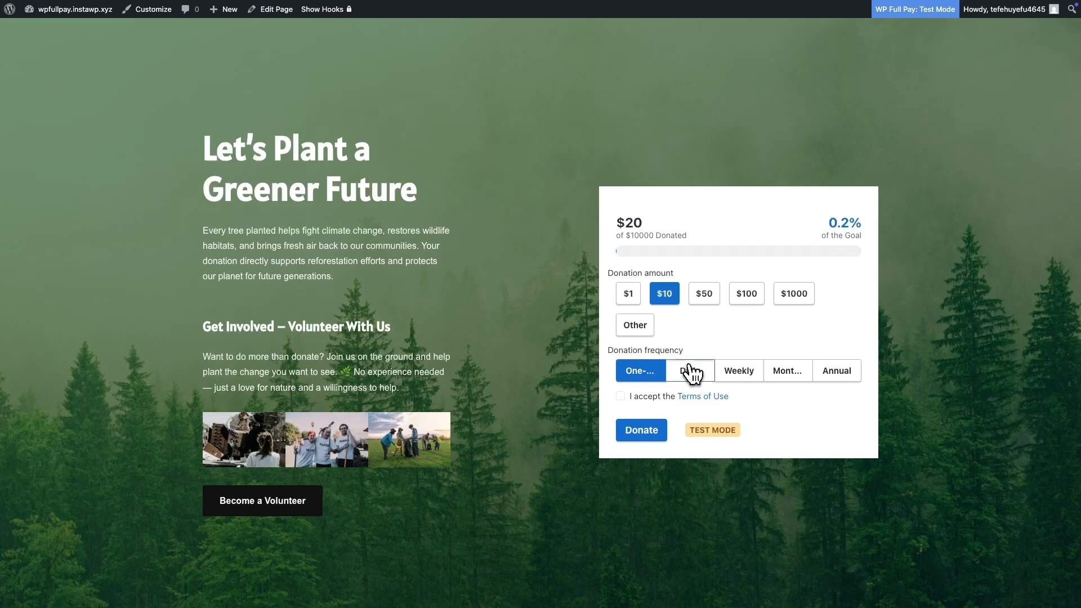
# Step: Open the Full Pay payment forms list and start adding a new form
pyautogui.click(657, 374)
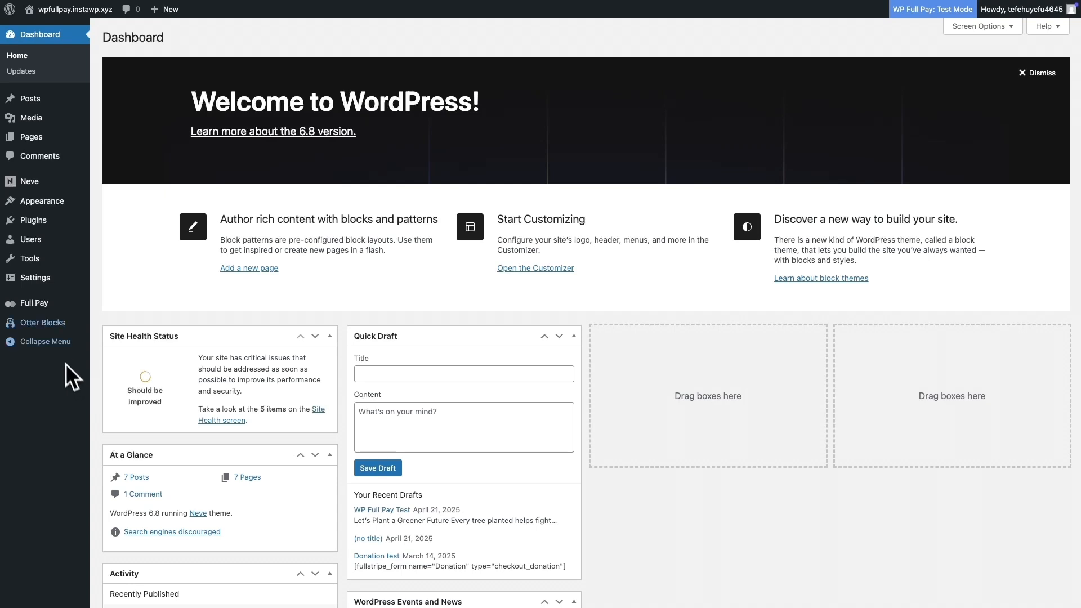
pyautogui.moveTo(43, 306)
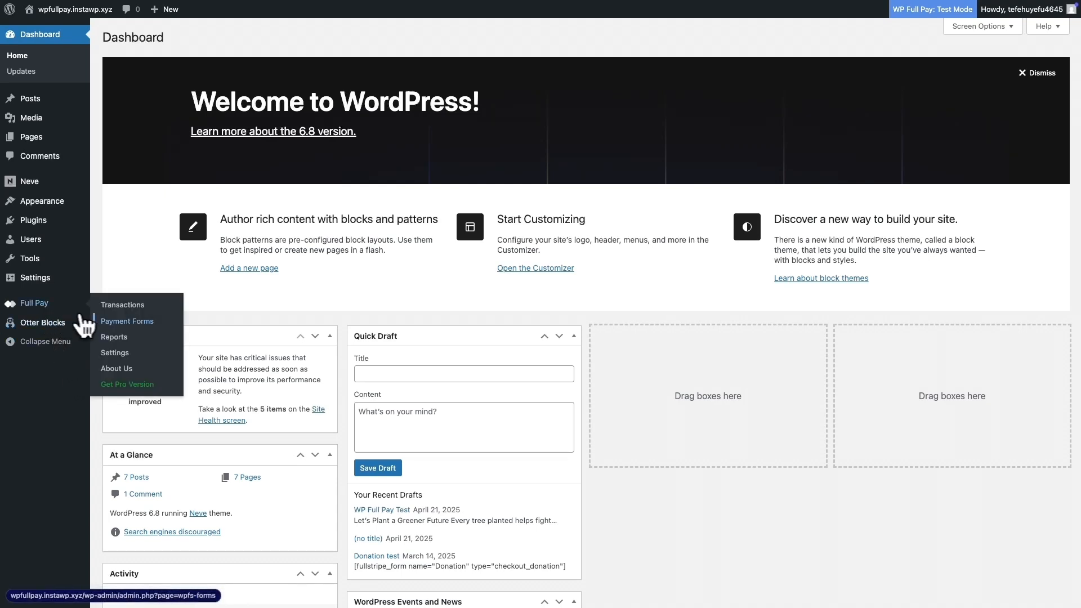
pyautogui.click(113, 322)
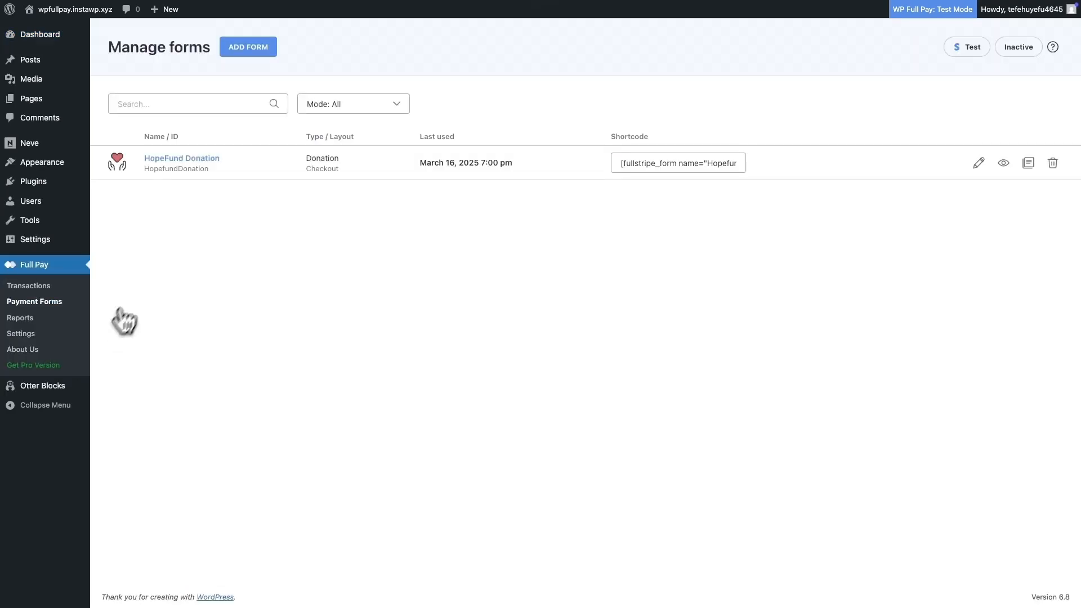
pyautogui.click(249, 50)
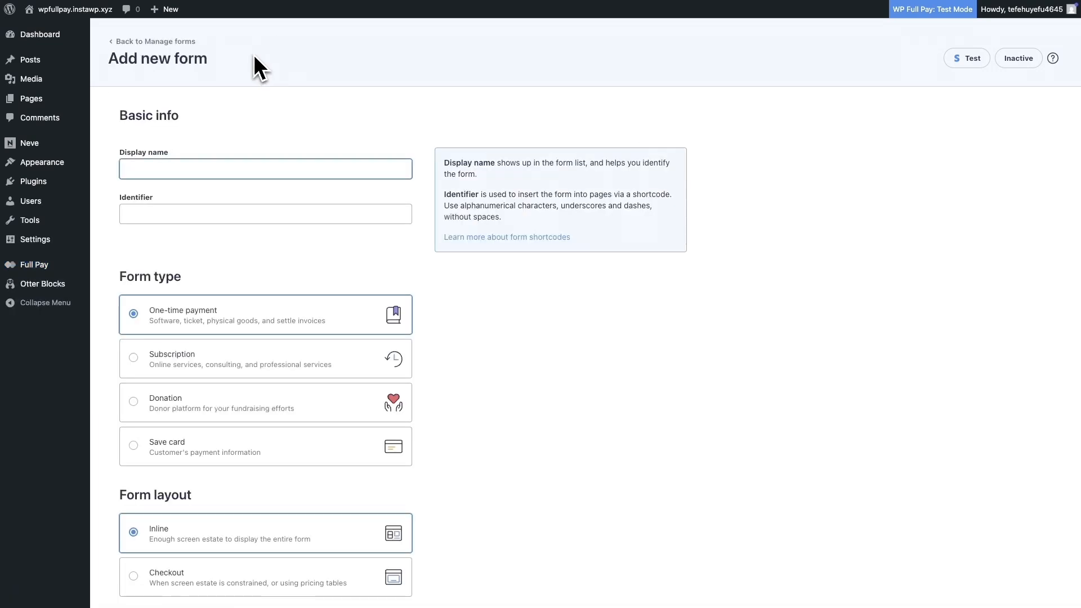
# Step: Name the new form Green Project with the identifier GreenProject
pyautogui.write('Green Project')
pyautogui.click(236, 242)
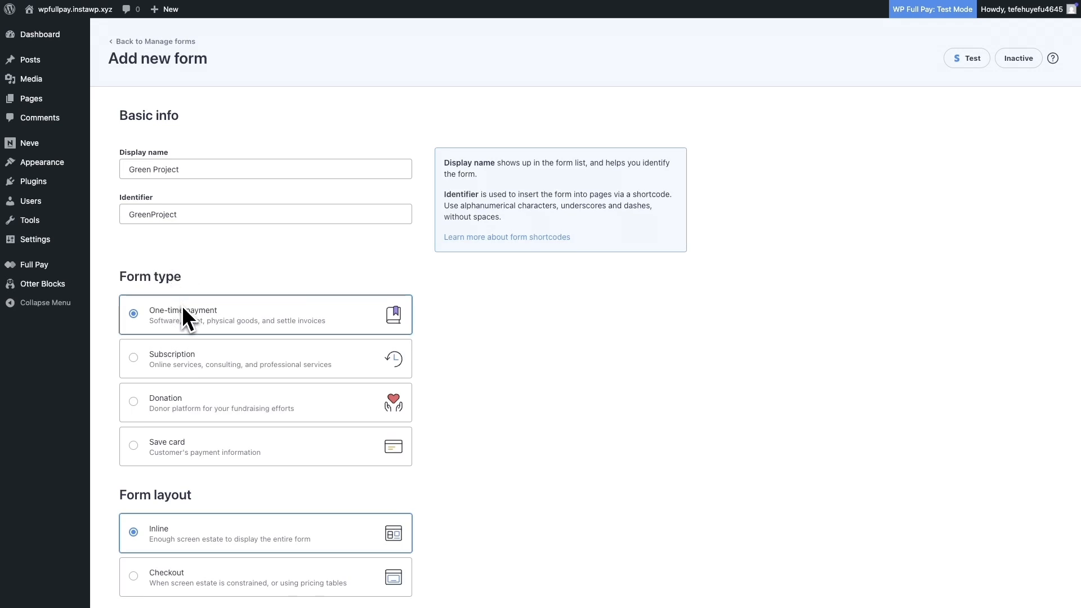
# Step: Choose the Donation form type with the Inline layout and create the form
pyautogui.scroll(-1, 191, 310)
pyautogui.click(195, 371)
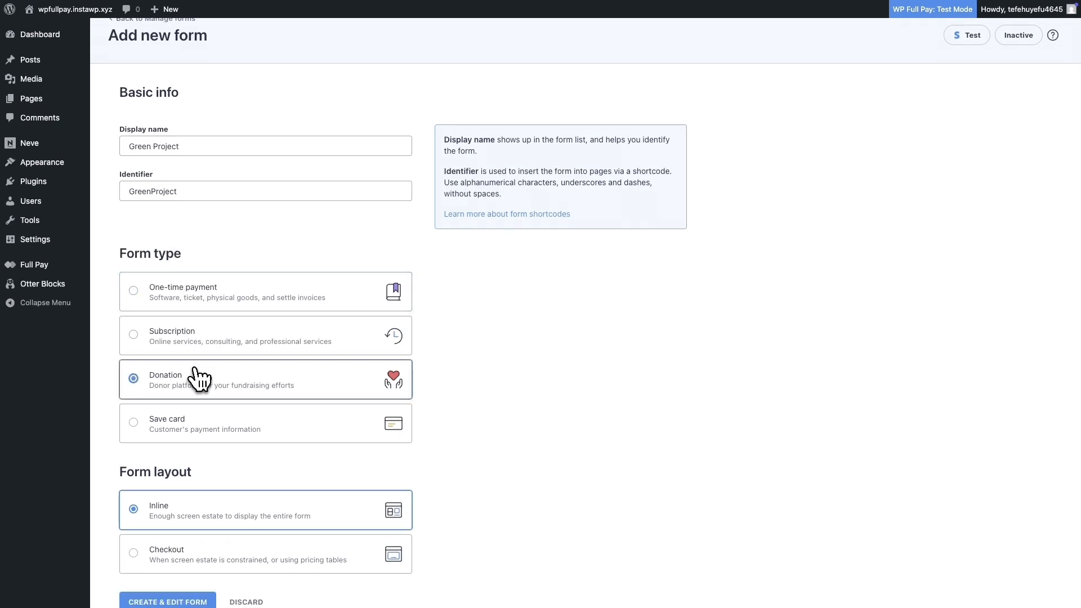
pyautogui.scroll(-3, 198, 377)
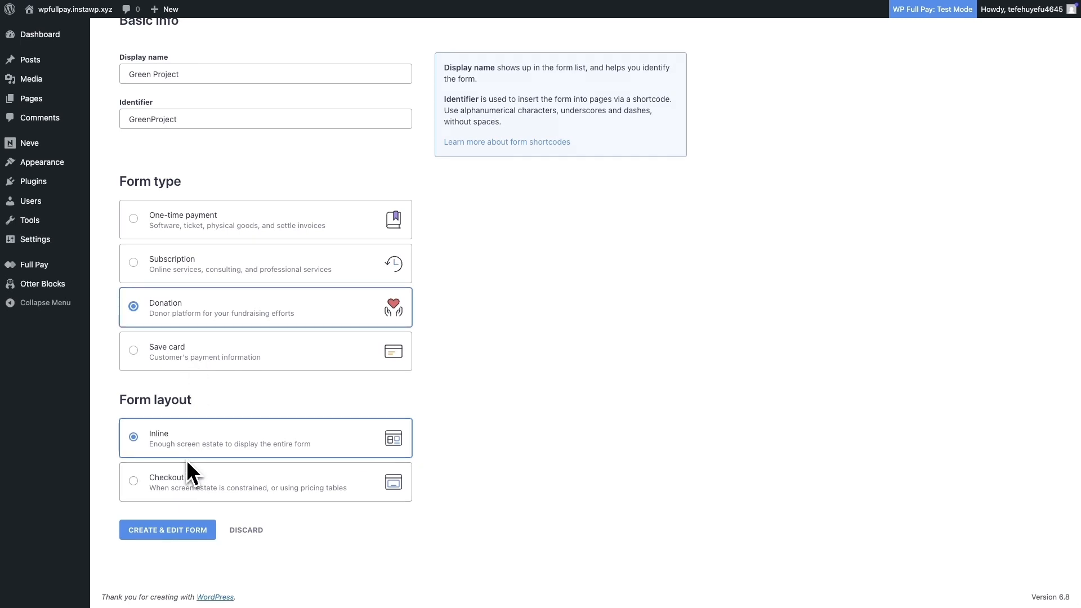
pyautogui.click(188, 529)
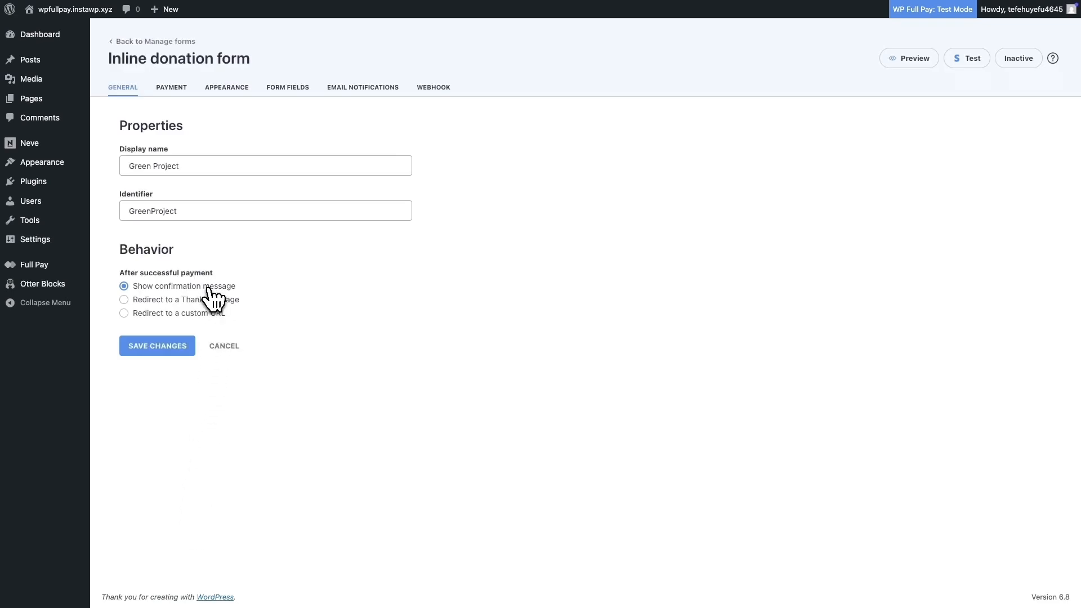
# Step: Delete the $2 suggested donation amount from the payment settings
pyautogui.click(177, 95)
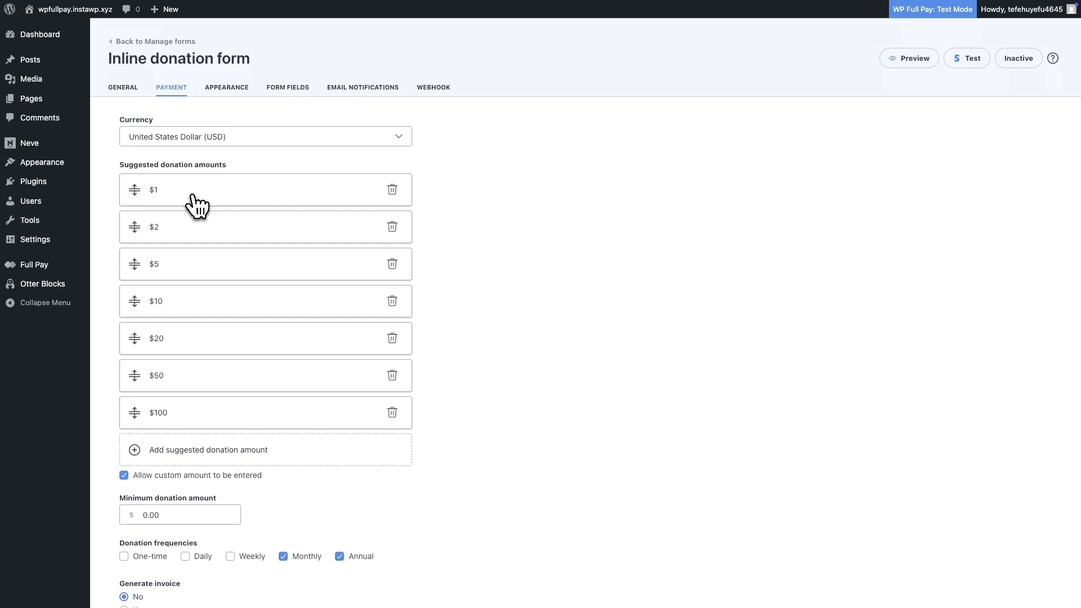
pyautogui.click(388, 227)
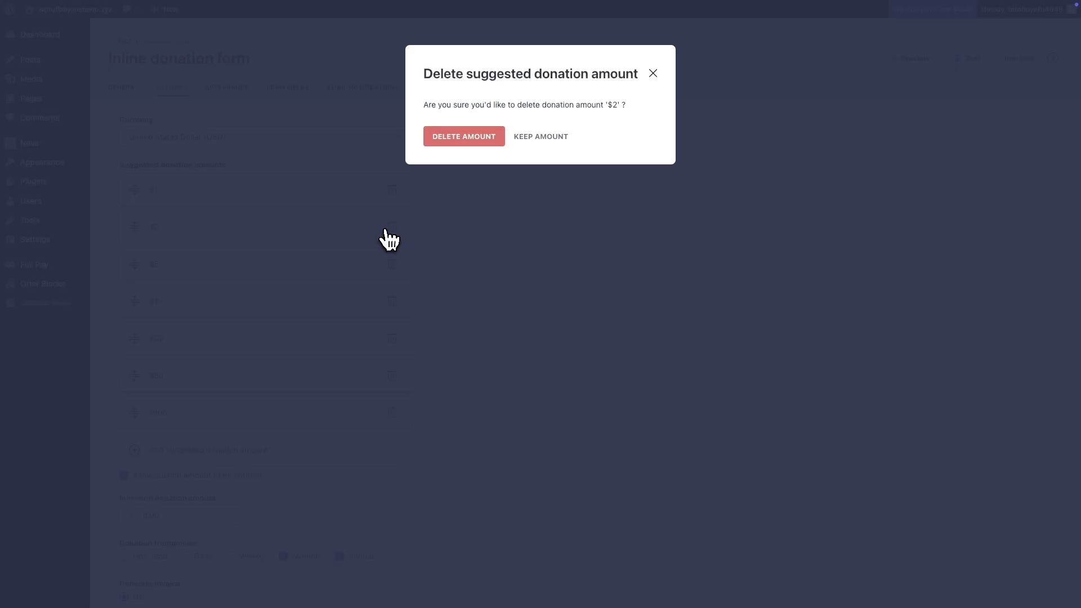
pyautogui.click(470, 140)
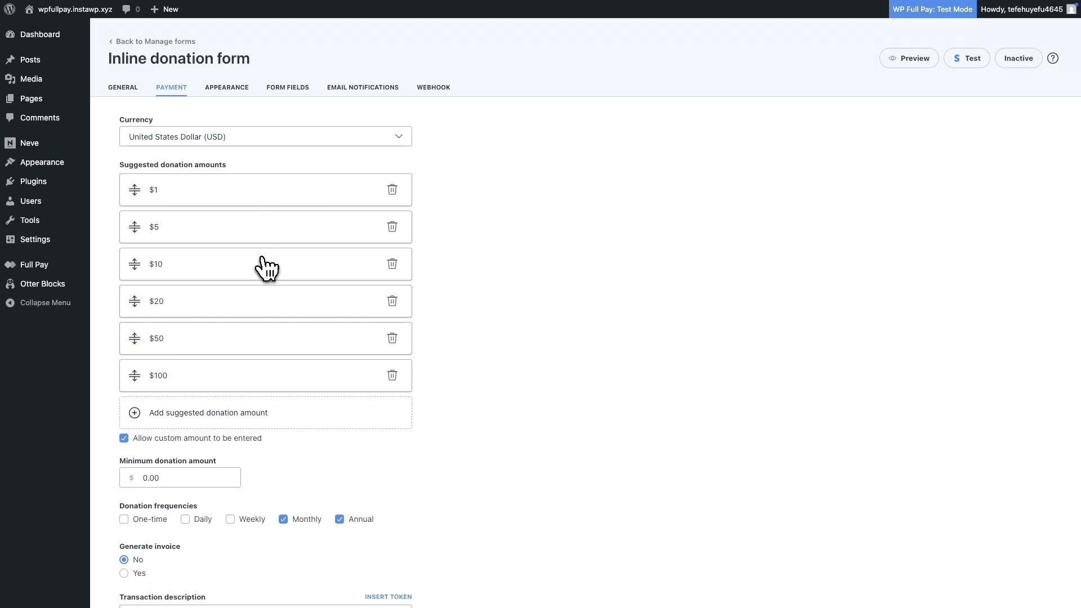
# Step: Add a suggested donation amount of $1000
pyautogui.scroll(-1, 320, 365)
pyautogui.click(254, 404)
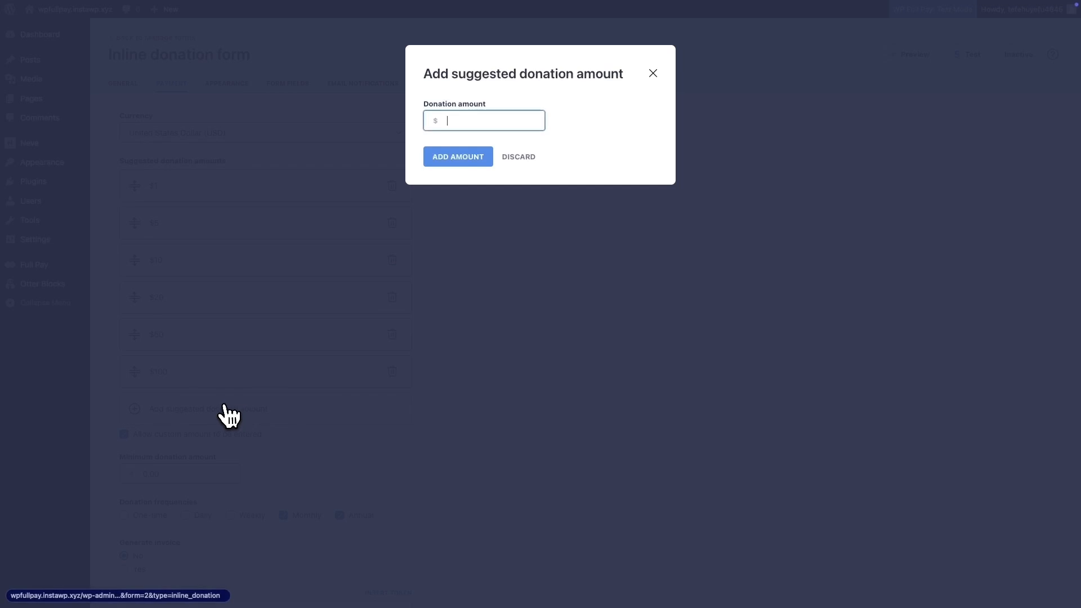
pyautogui.write('1000')
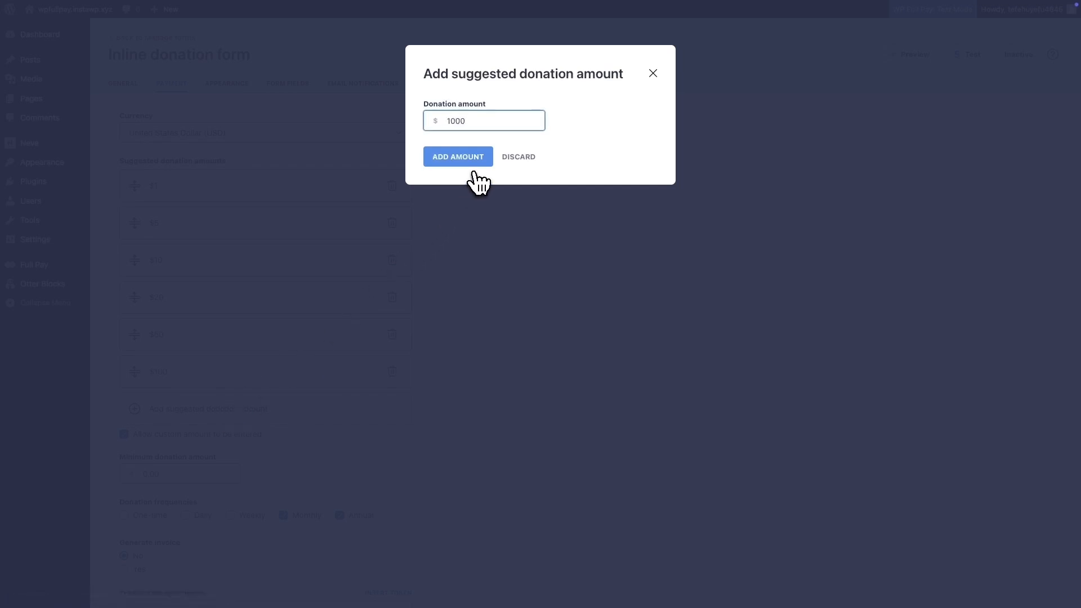
pyautogui.click(474, 164)
# Step: Set the minimum donation amount to 1
pyautogui.scroll(-2, 253, 417)
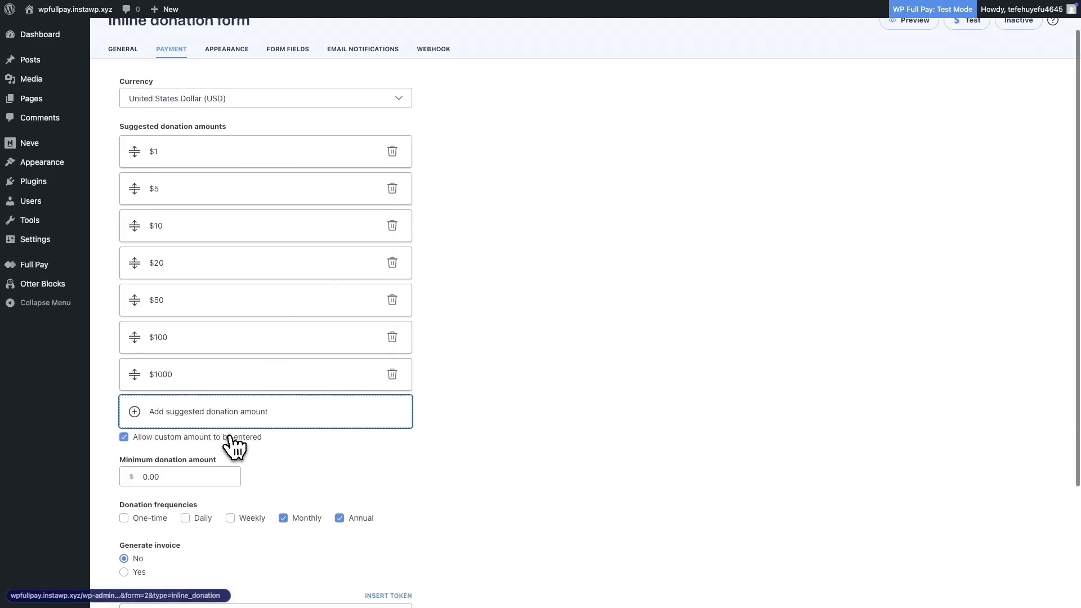
pyautogui.click(194, 482)
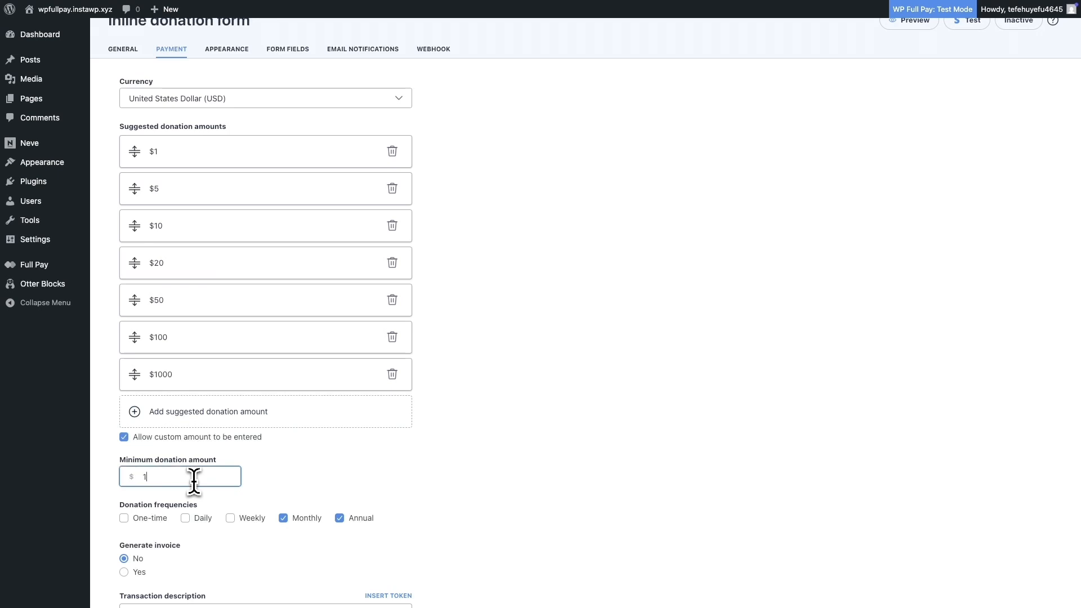
pyautogui.write('1')
pyautogui.click(276, 494)
# Step: Enable One-time and Weekly donation frequencies and disable Annual, keeping Monthly
pyautogui.scroll(-1, 244, 485)
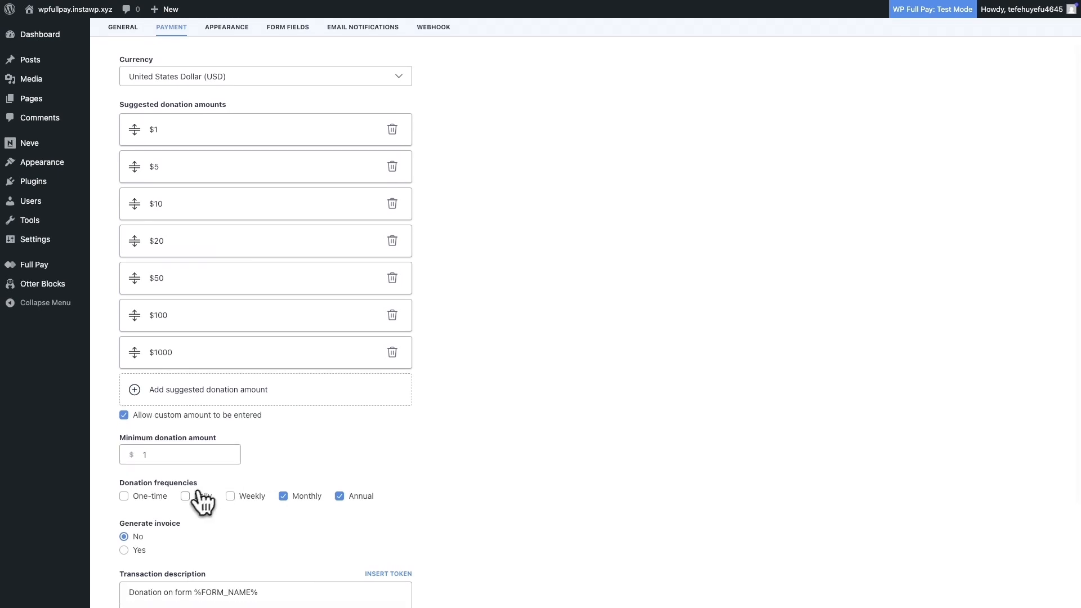
pyautogui.click(125, 497)
pyautogui.click(230, 496)
pyautogui.click(339, 497)
pyautogui.scroll(-1, 269, 506)
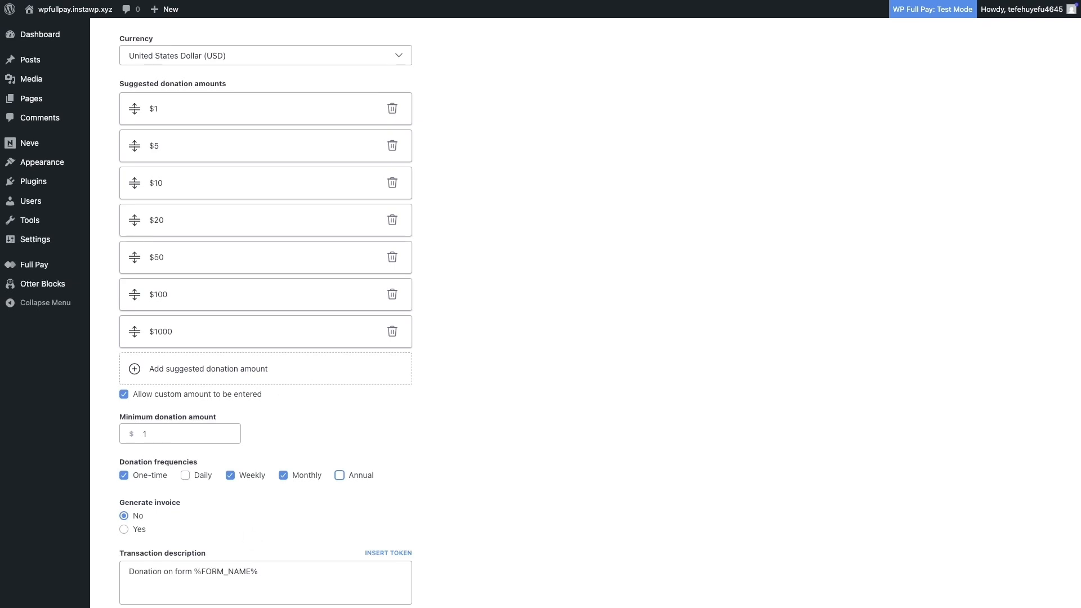
pyautogui.scroll(-2, 242, 529)
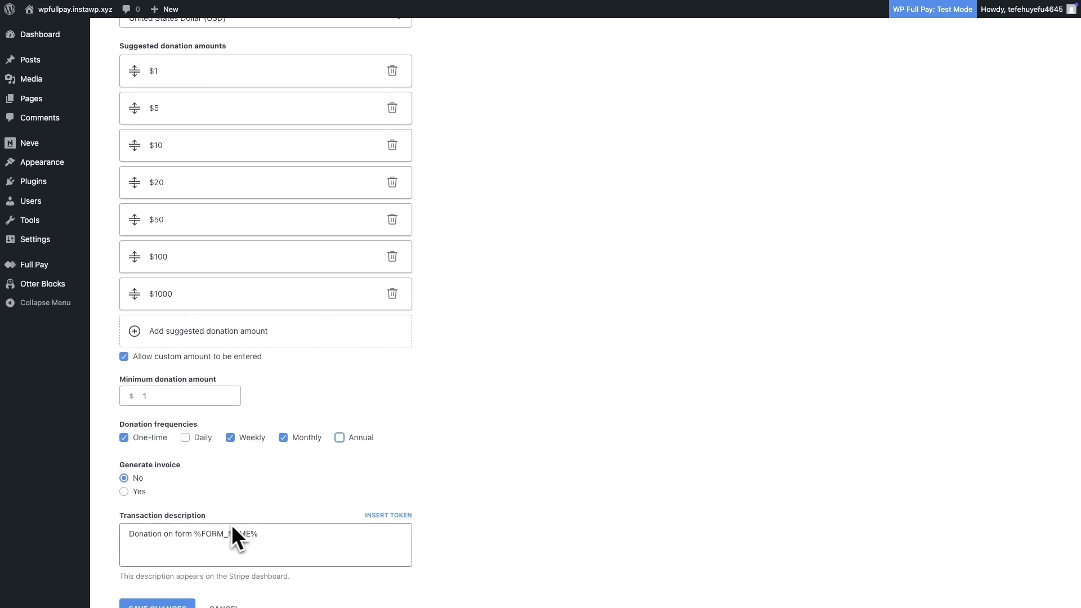
pyautogui.scroll(-1, 222, 532)
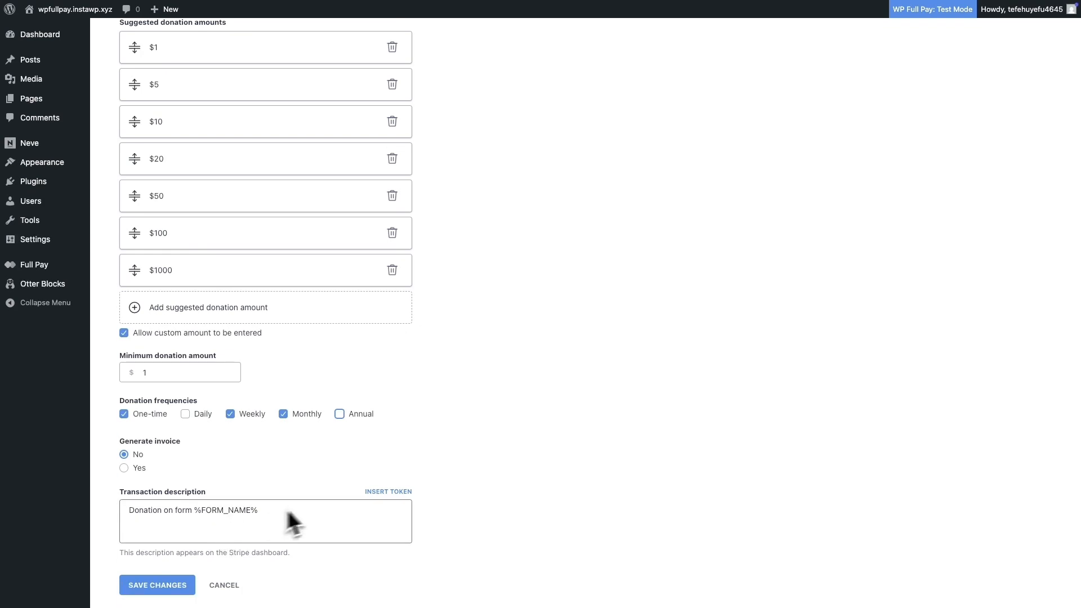
pyautogui.click(373, 491)
pyautogui.scroll(-3, 490, 281)
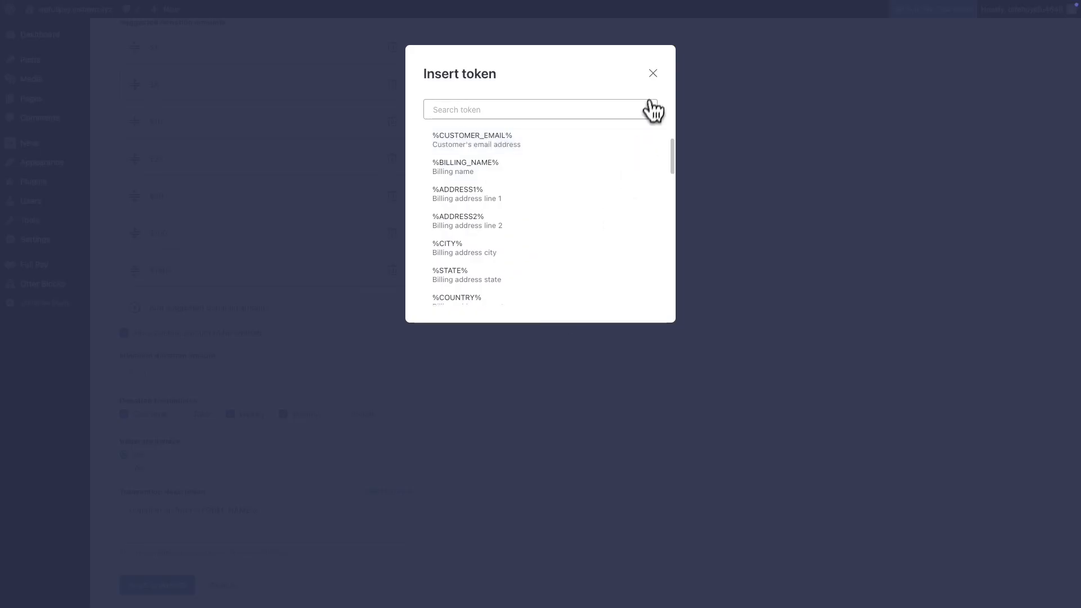
pyautogui.click(653, 73)
pyautogui.scroll(5, 386, 441)
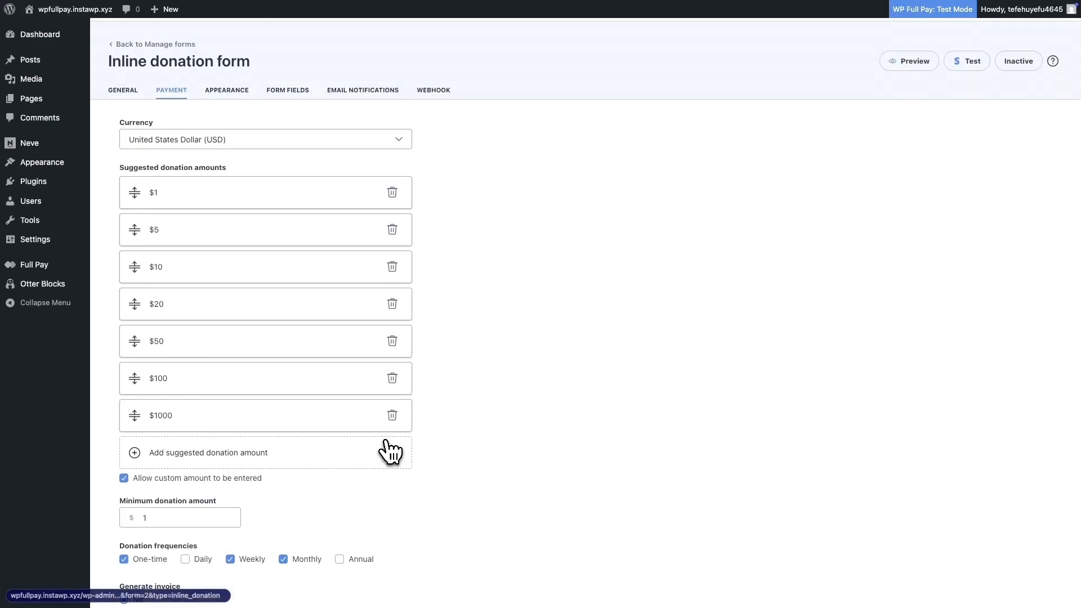
# Step: Rename the donation product to Green Project Donation in the appearance settings
pyautogui.click(229, 95)
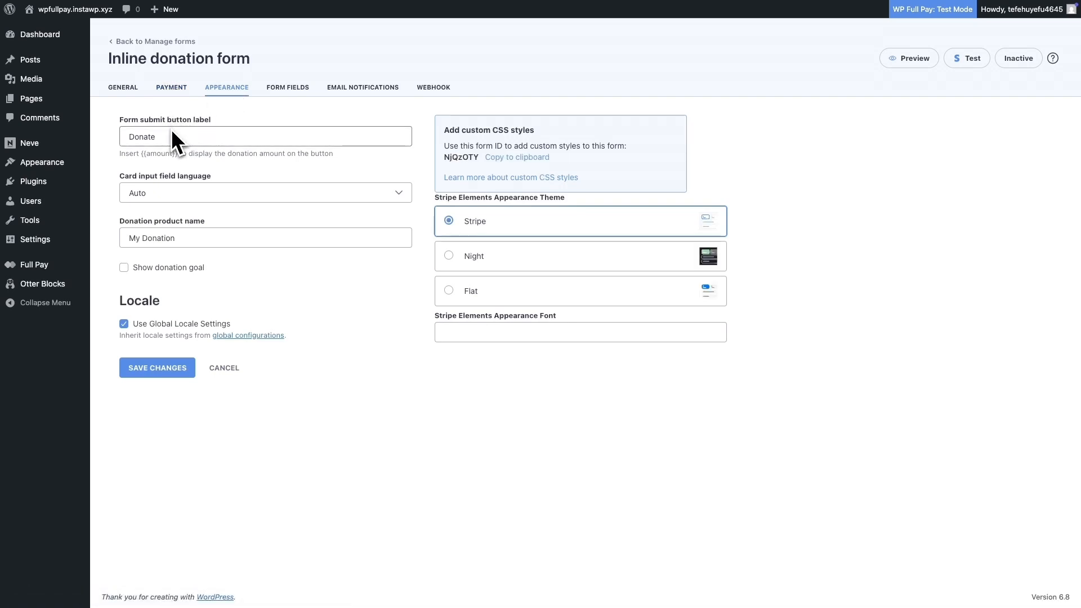
pyautogui.click(173, 188)
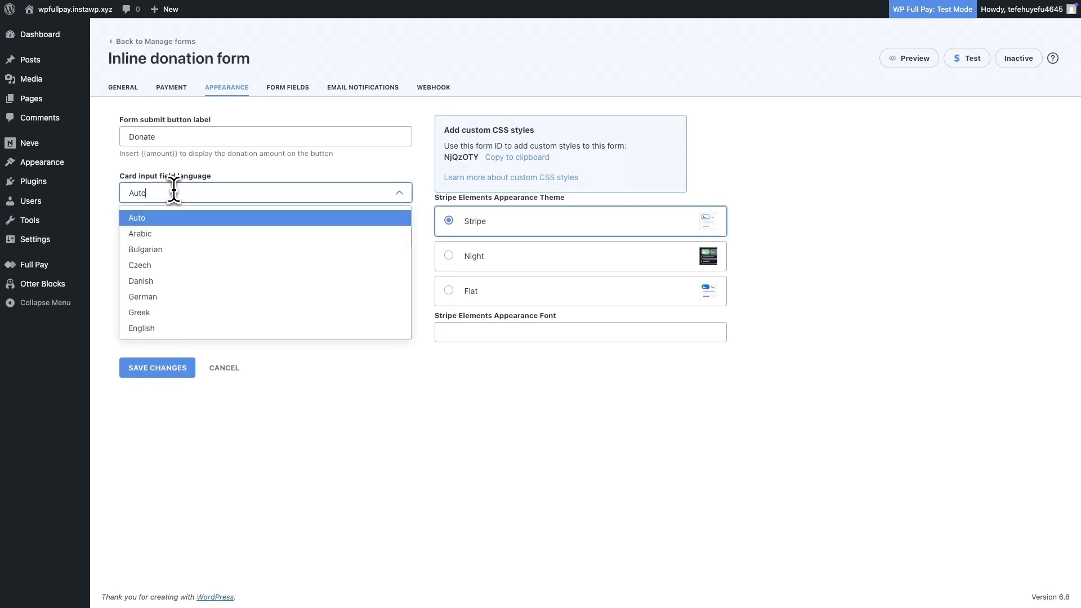
pyautogui.click(212, 177)
pyautogui.tripleClick(152, 237)
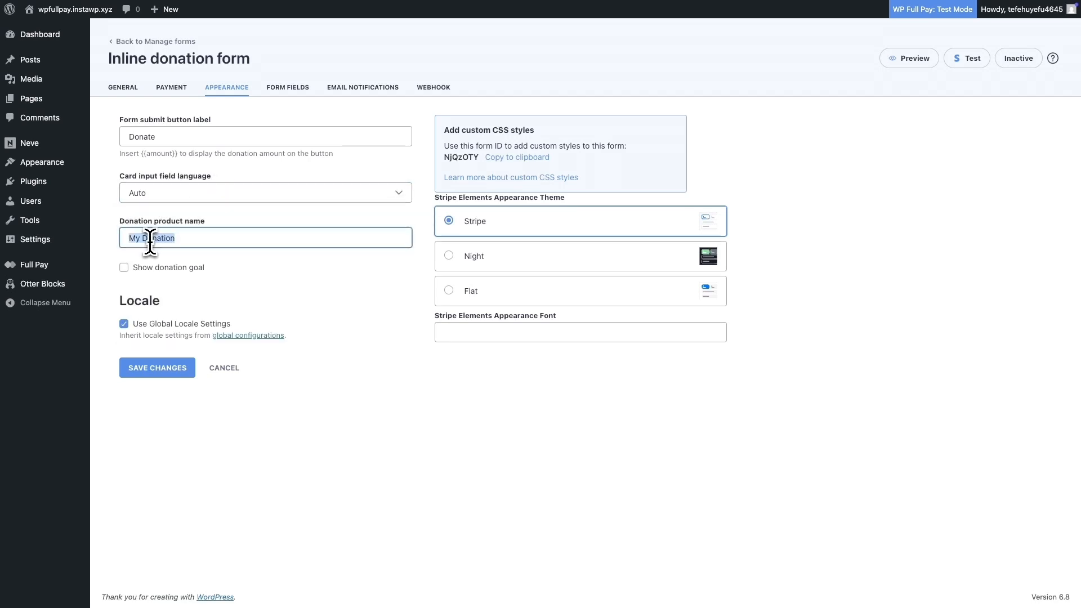
pyautogui.moveTo(144, 237); pyautogui.dragTo(97, 246)
pyautogui.click(166, 259)
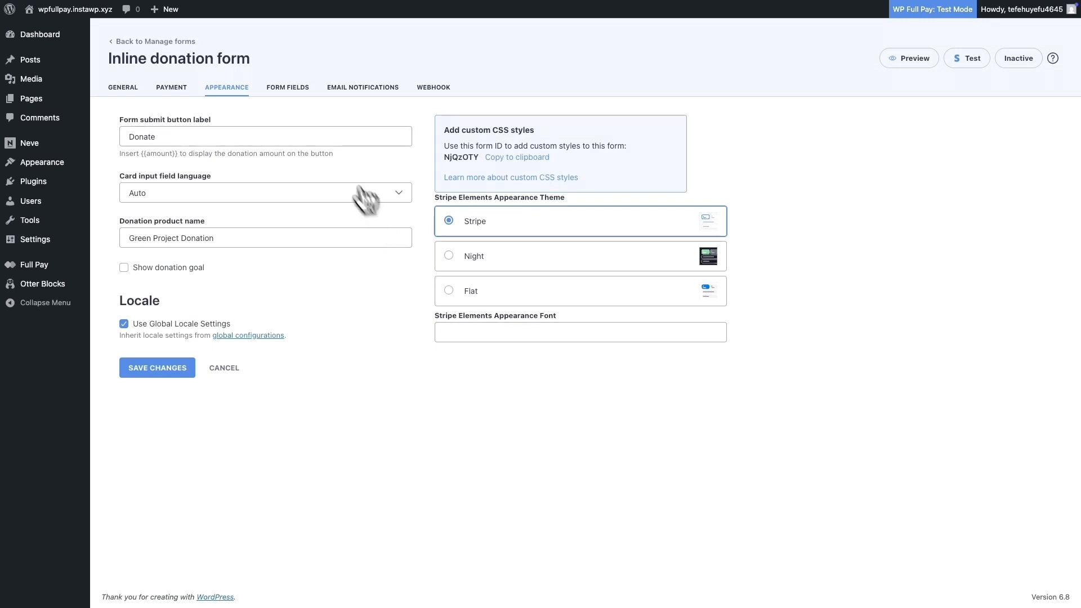
# Step: Enable the optional billing address field for customer data
pyautogui.click(288, 87)
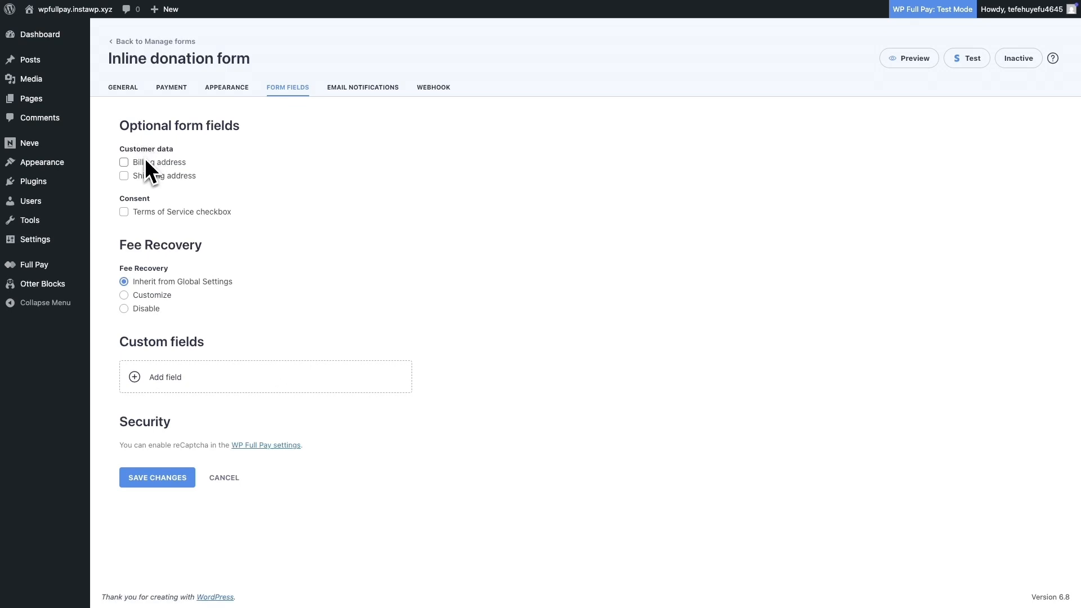
pyautogui.click(126, 164)
# Step: Enable the Donation receipt (Stripe) email notification
pyautogui.click(361, 94)
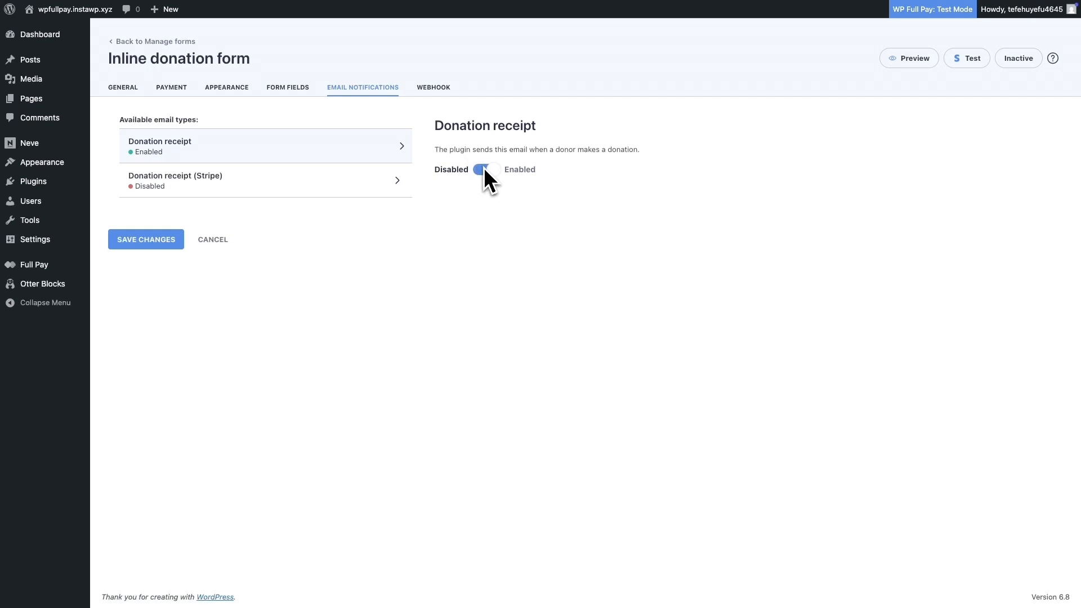
pyautogui.click(398, 183)
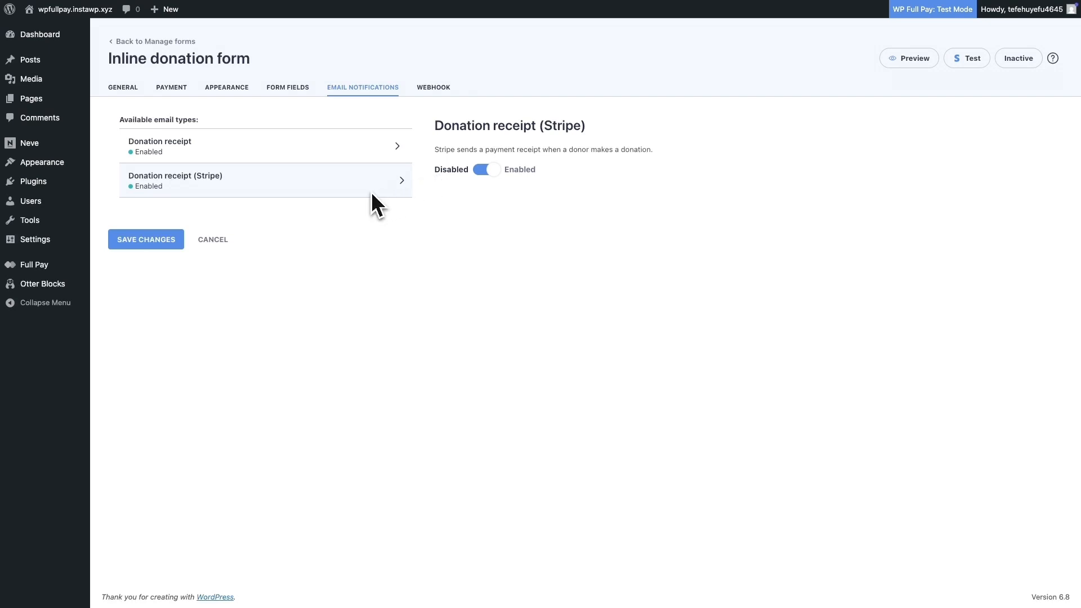
# Step: Save the form's changes
pyautogui.click(435, 89)
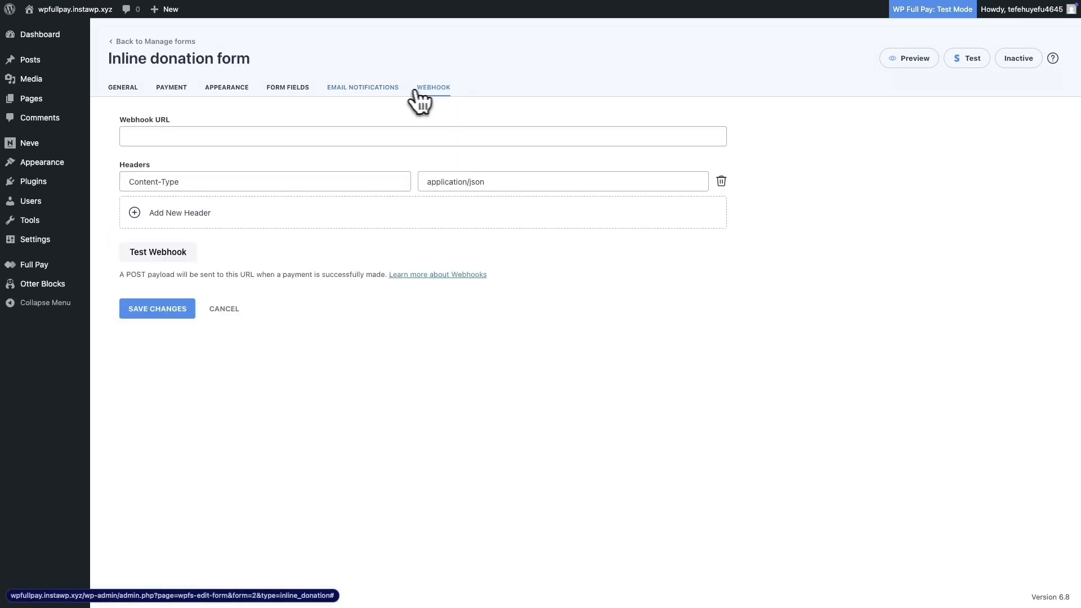
pyautogui.click(383, 90)
pyautogui.click(139, 242)
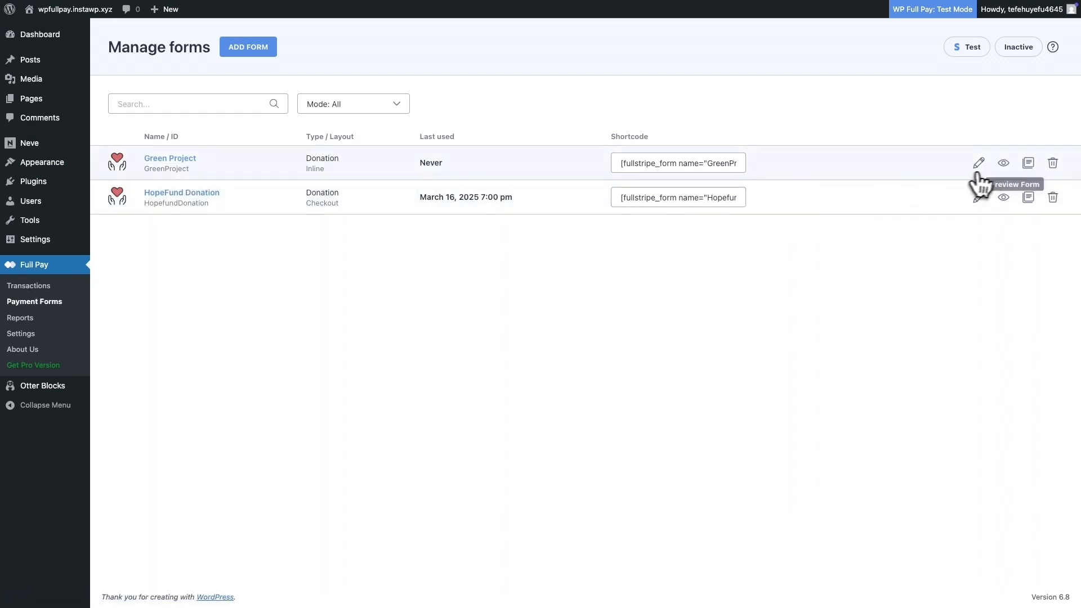
# Step: Preview the Green Project form and scroll through its fields
pyautogui.click(1003, 165)
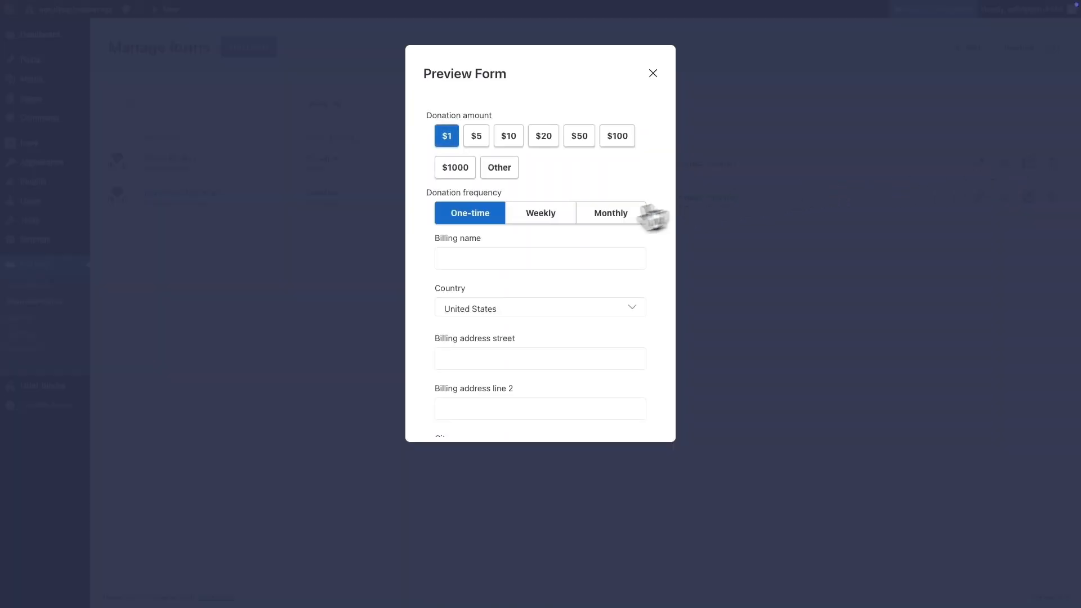
pyautogui.scroll(-1, 525, 331)
pyautogui.scroll(-10, 531, 336)
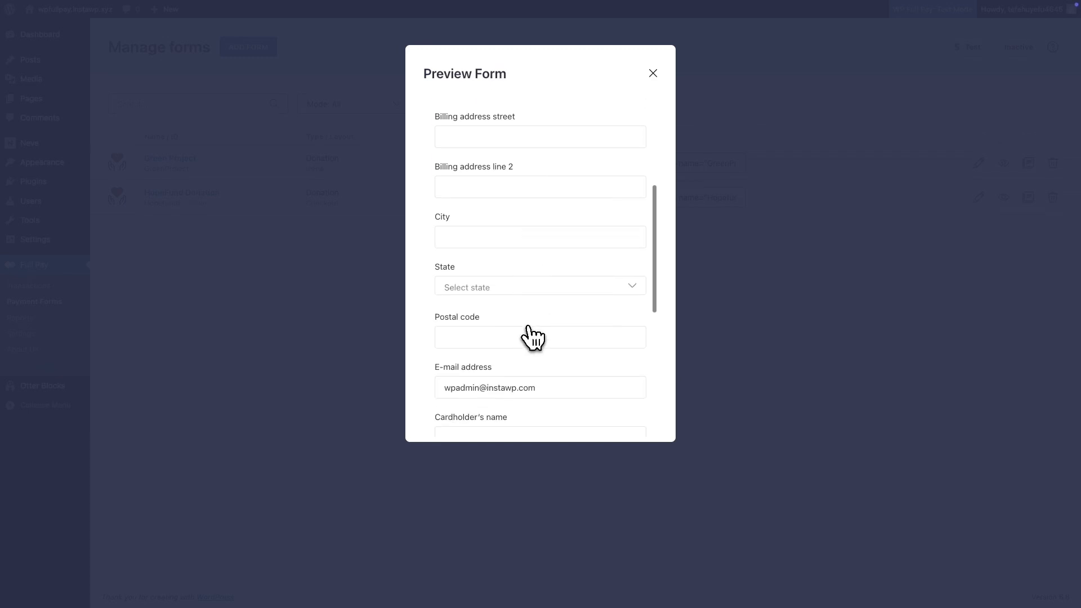
pyautogui.scroll(10, 531, 336)
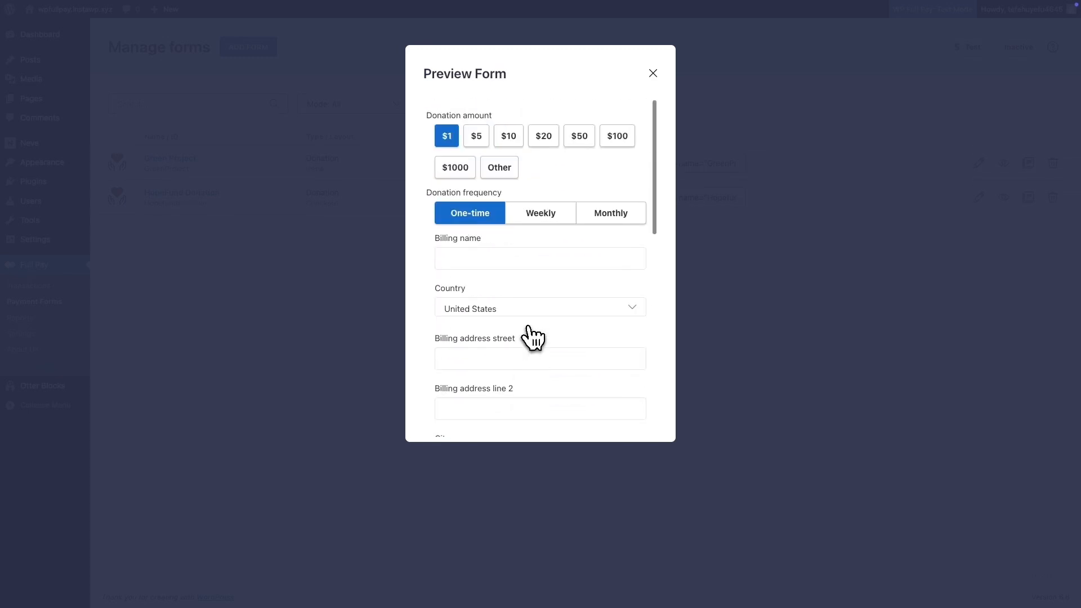
pyautogui.click(653, 75)
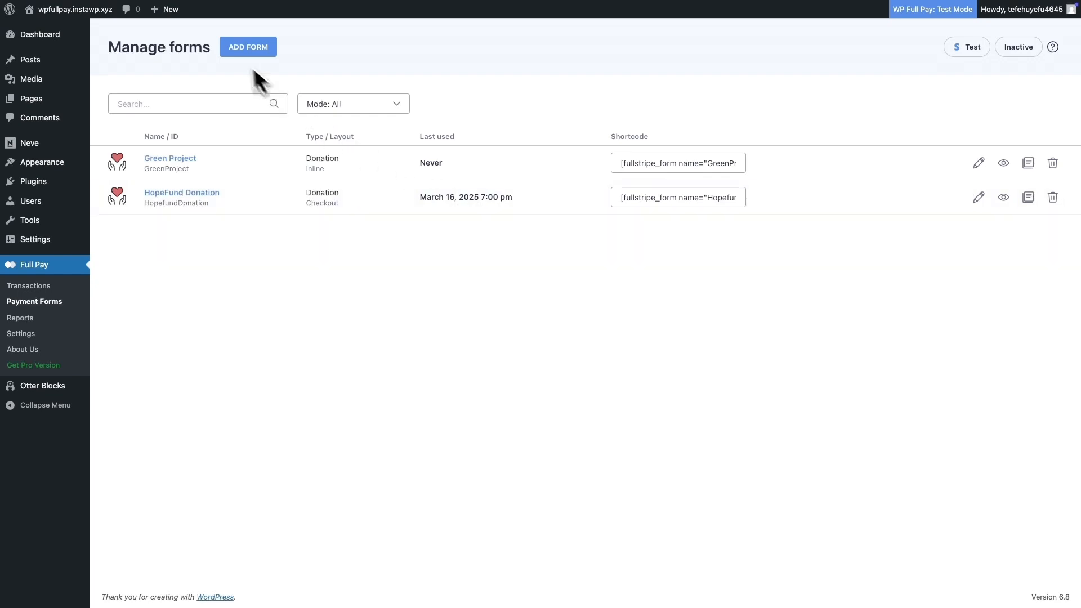
pyautogui.moveTo(171, 11)
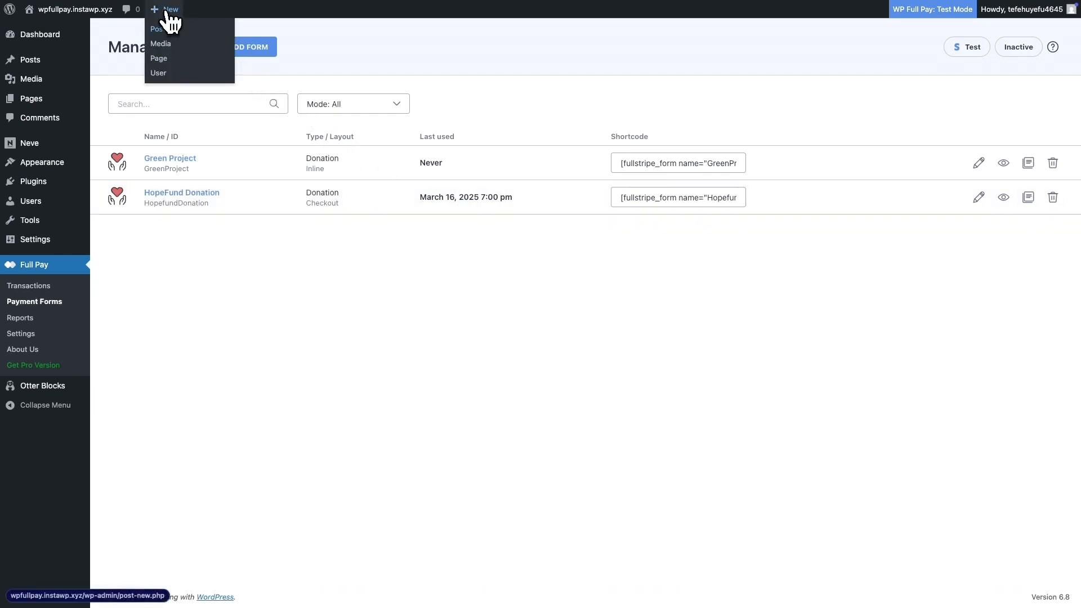
# Step: Create a new page titled "Green Project Donation"
pyautogui.click(164, 58)
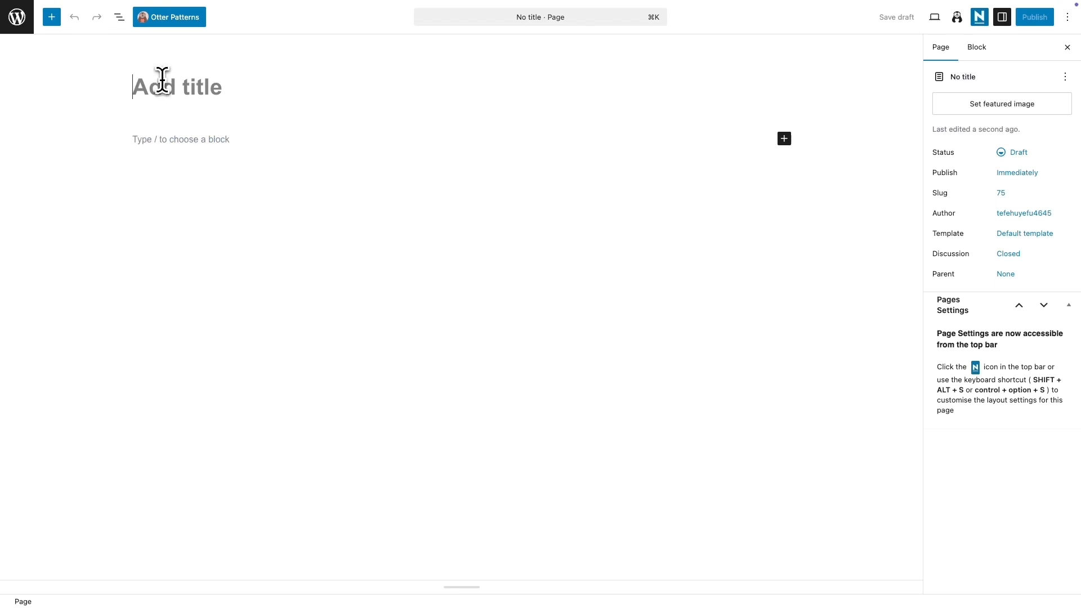
pyautogui.write('Green Project Donation')
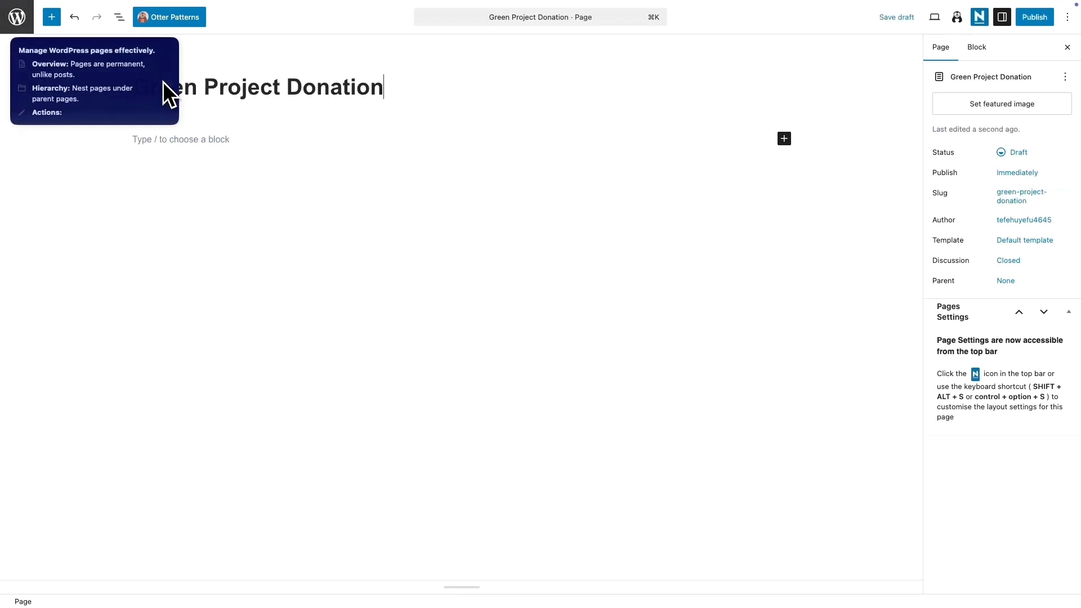
# Step: Insert a Section block with a two-column 1:1 layout below the title
pyautogui.click(278, 129)
pyautogui.write('/sect')
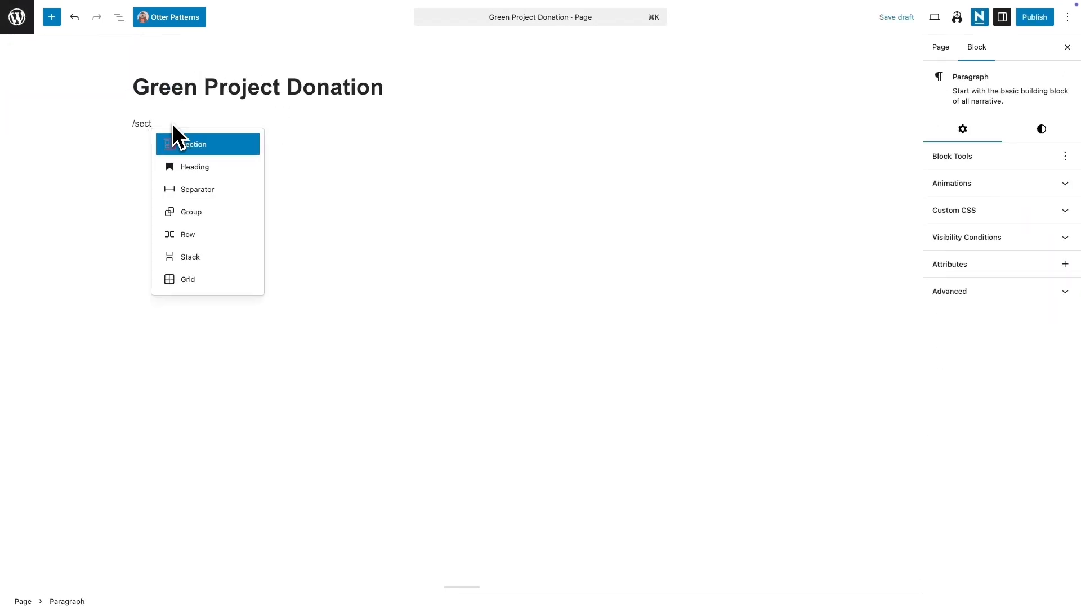
pyautogui.click(181, 145)
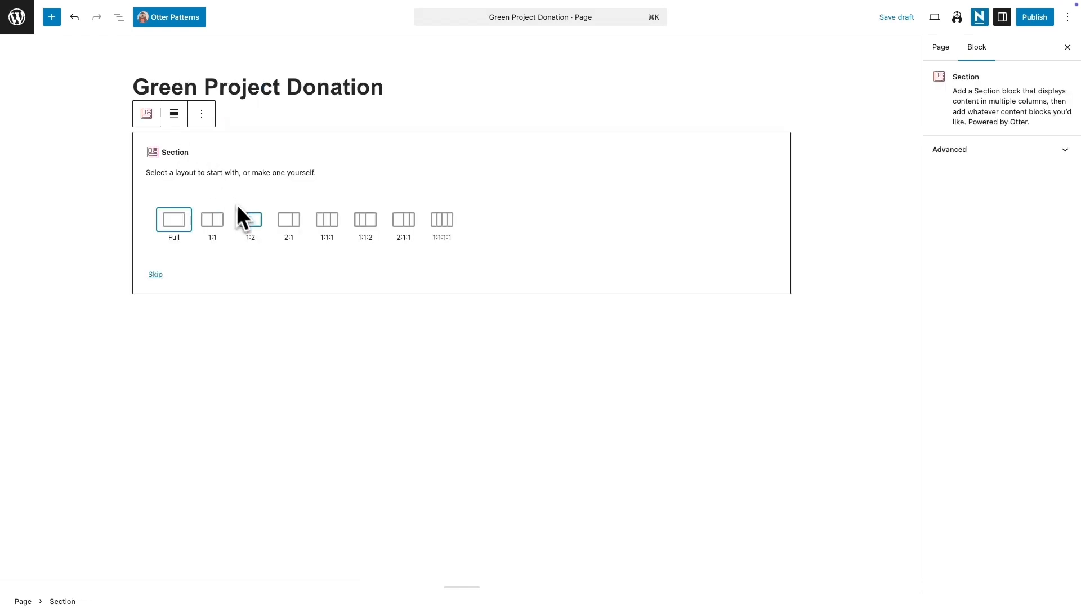
pyautogui.click(217, 224)
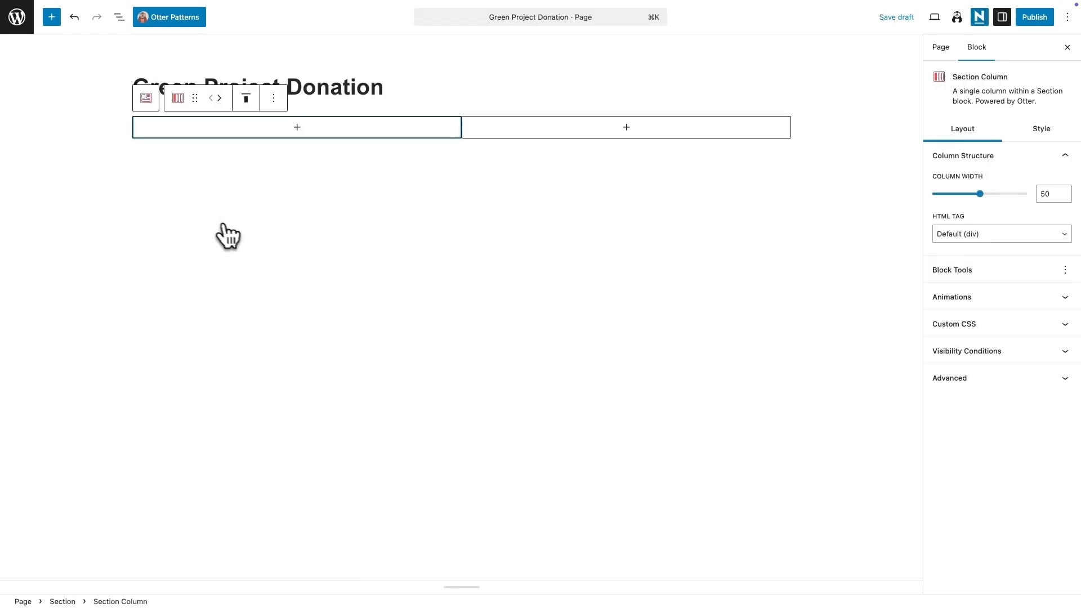
# Step: Set the Section's background image to the foggy forest picture from the media library
pyautogui.click(258, 234)
pyautogui.click(119, 18)
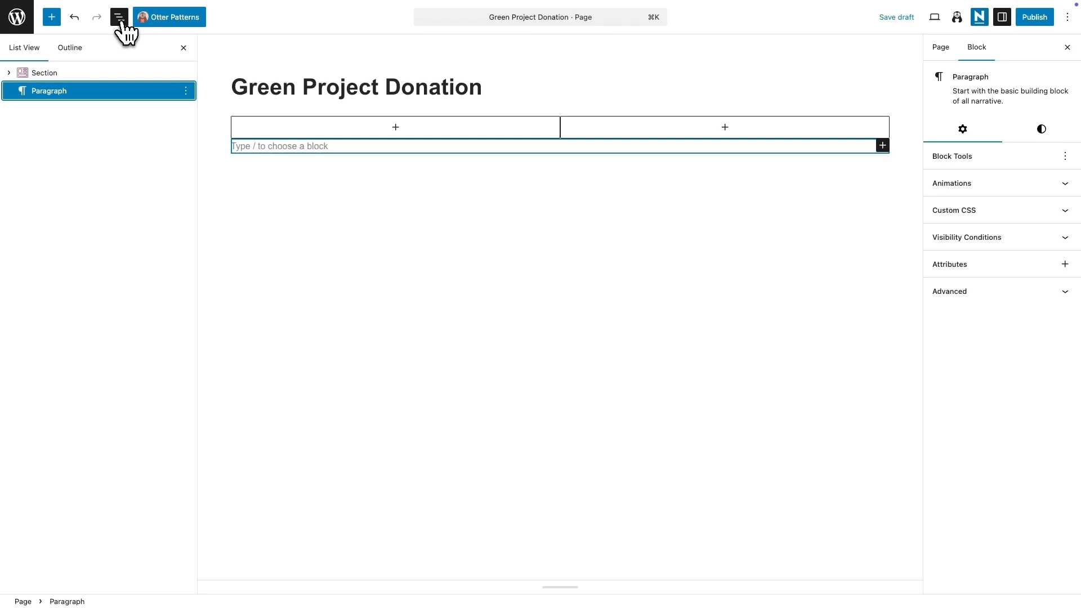
pyautogui.click(84, 72)
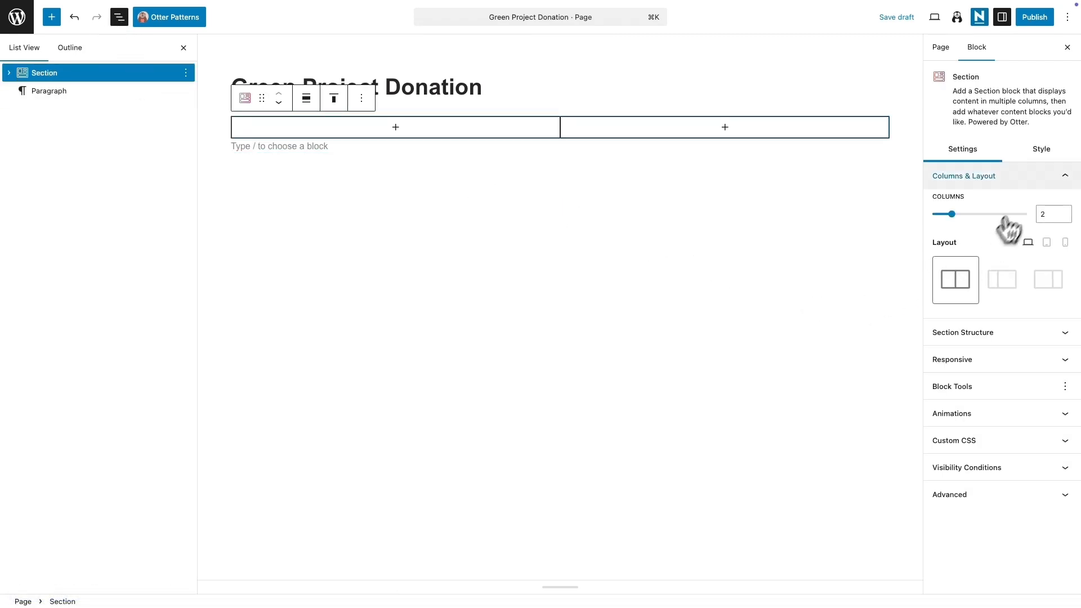
pyautogui.click(1039, 153)
pyautogui.click(1016, 372)
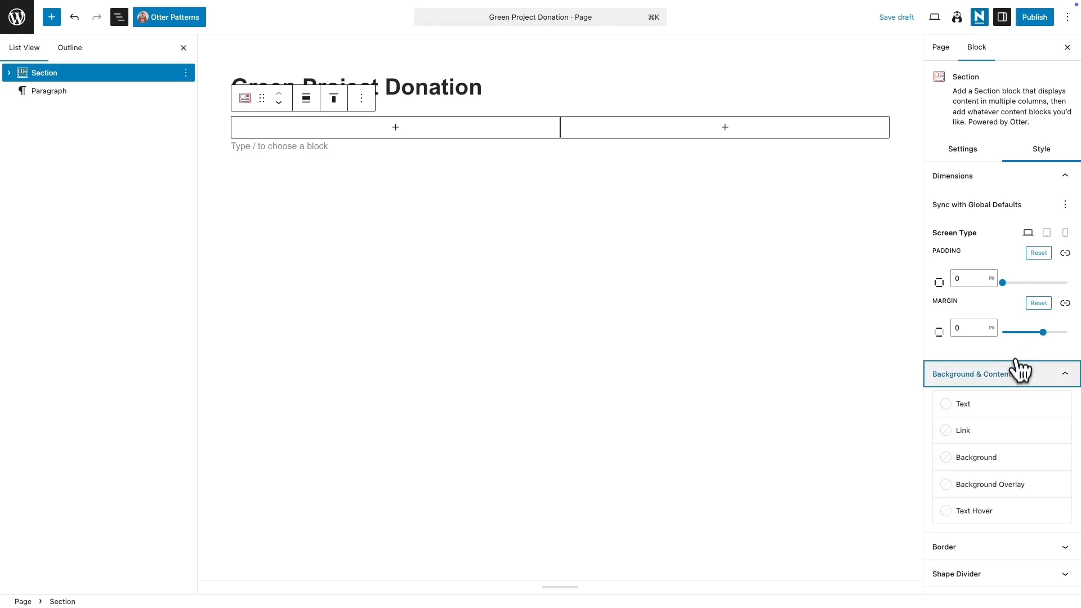
pyautogui.click(993, 457)
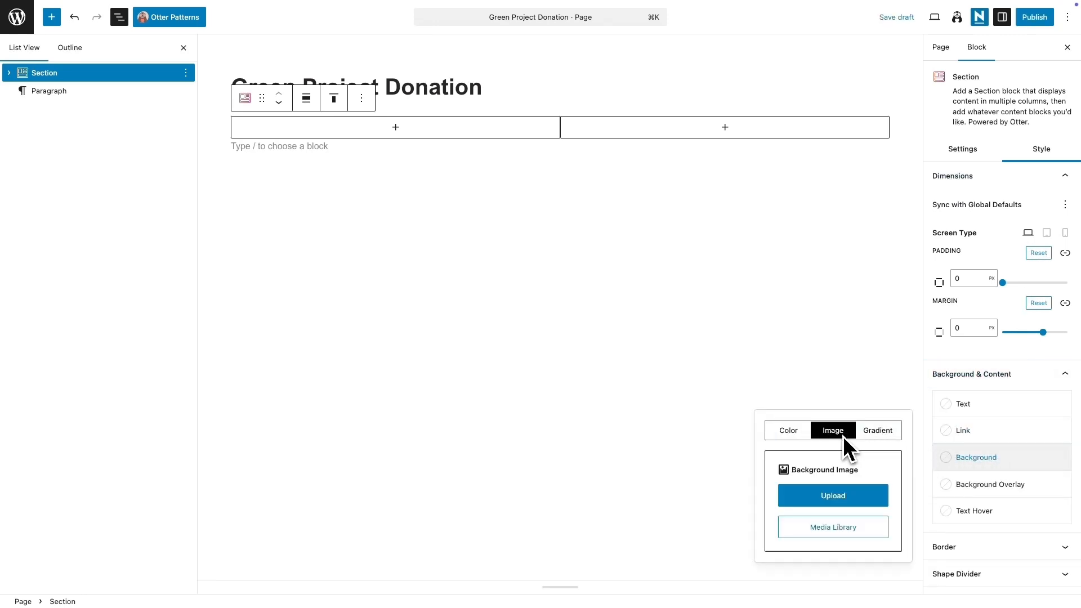
pyautogui.click(843, 525)
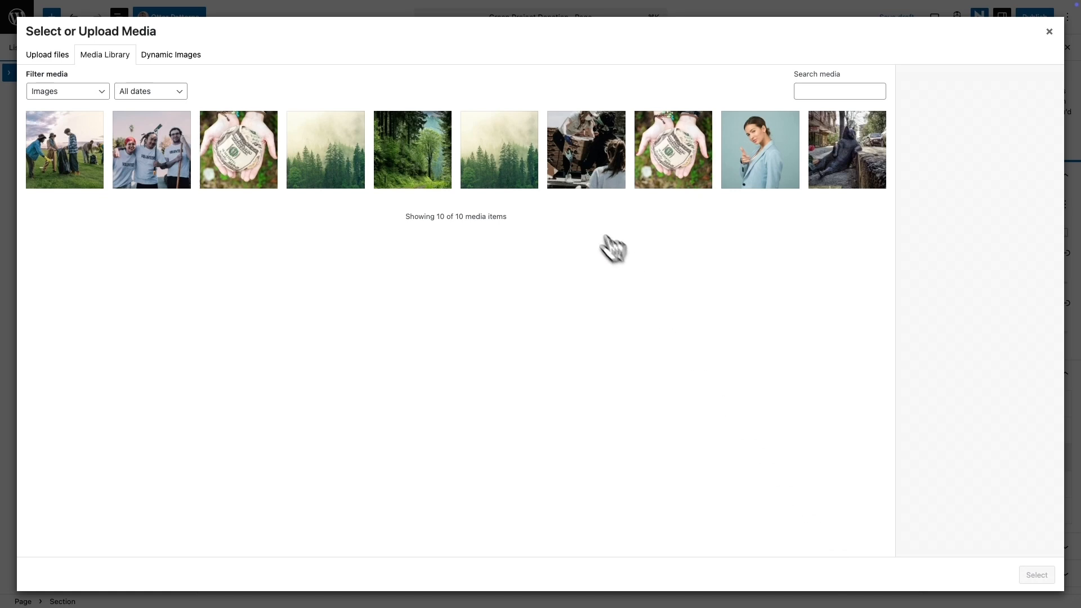
pyautogui.click(327, 163)
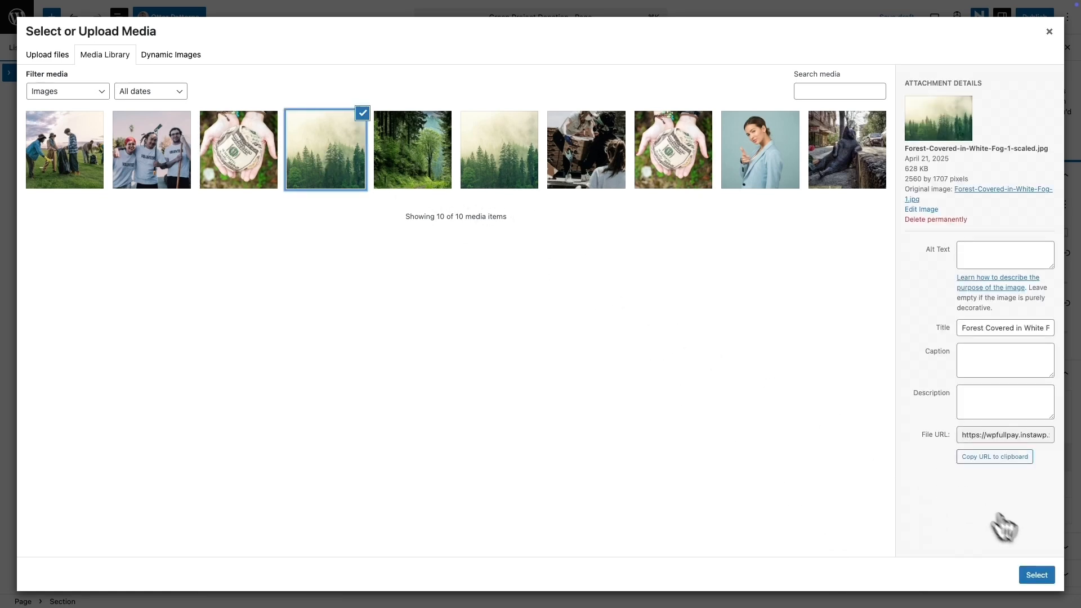
pyautogui.click(1036, 574)
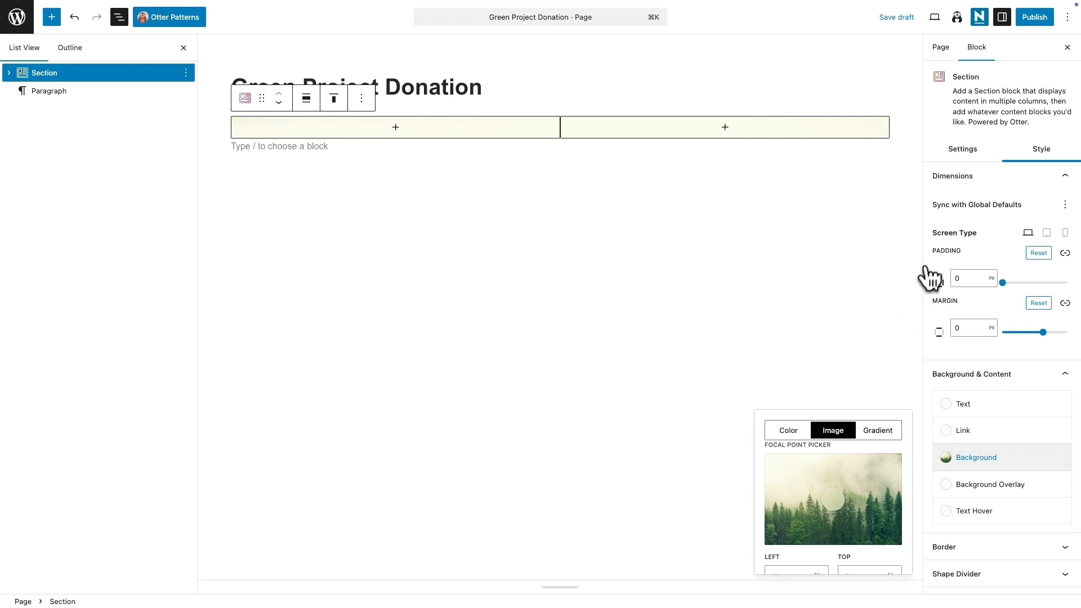
# Step: Set the Section's minimum height to Fit to Screen
pyautogui.click(969, 154)
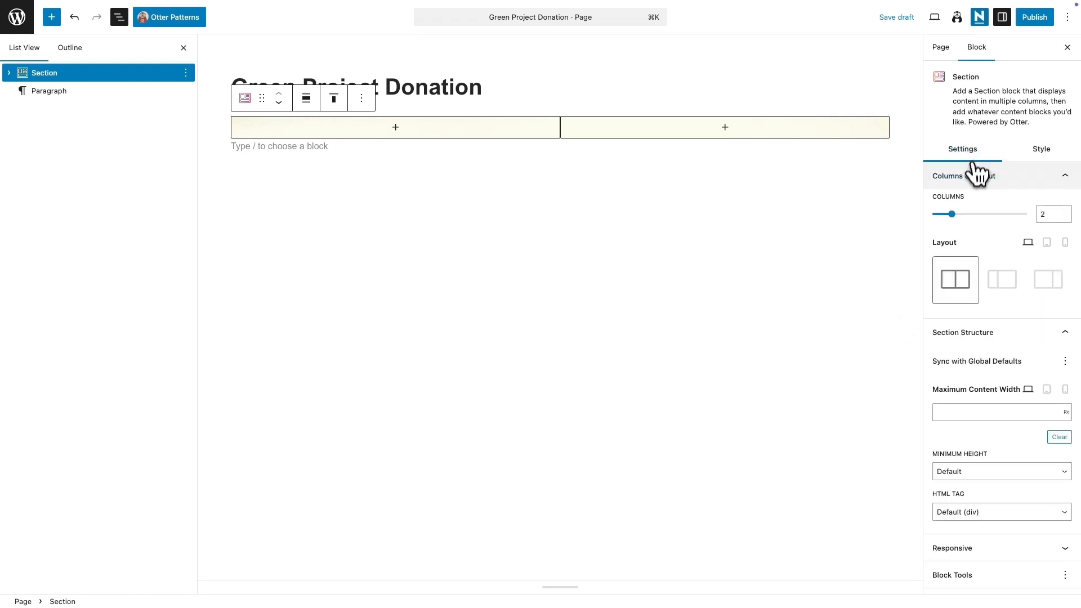
pyautogui.click(1005, 471)
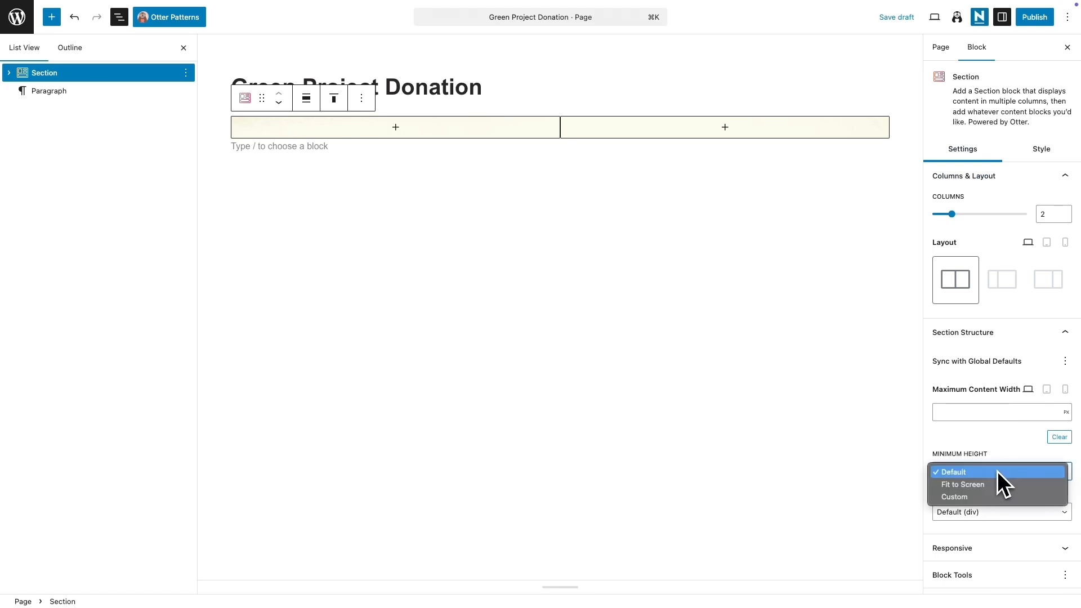
pyautogui.click(992, 485)
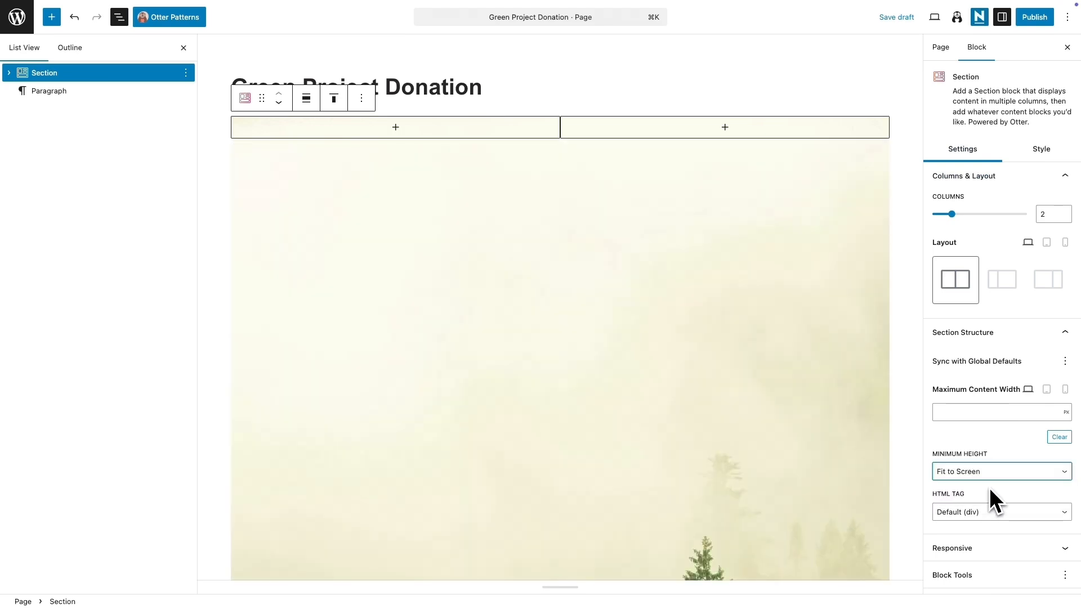
# Step: Set the Section's alignment to Full width
pyautogui.click(308, 99)
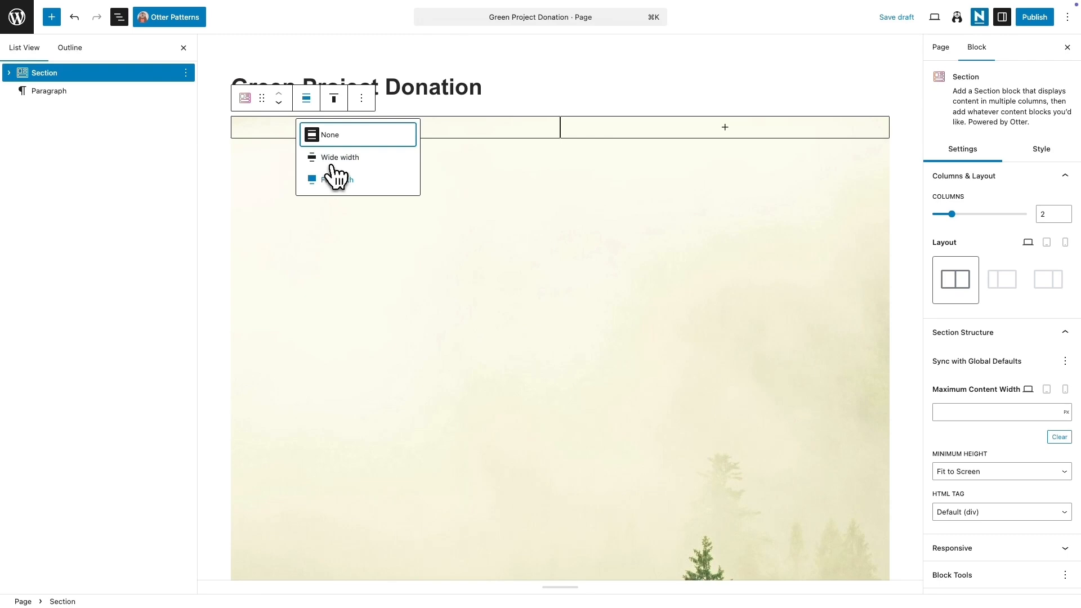
pyautogui.click(334, 179)
pyautogui.scroll(-5, 885, 434)
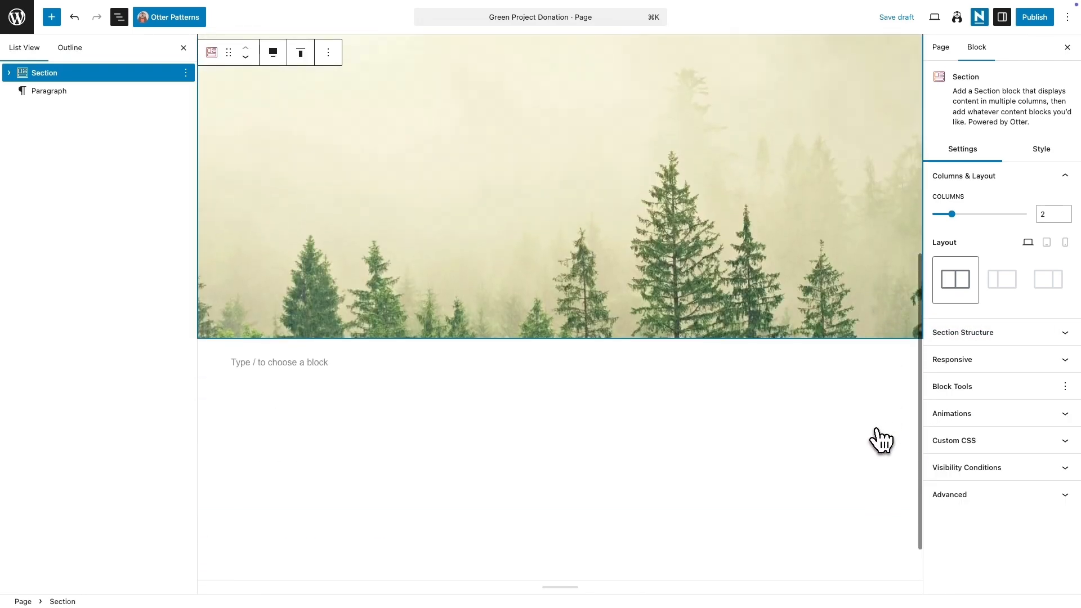
pyautogui.scroll(8, 882, 440)
pyautogui.scroll(-5, 882, 440)
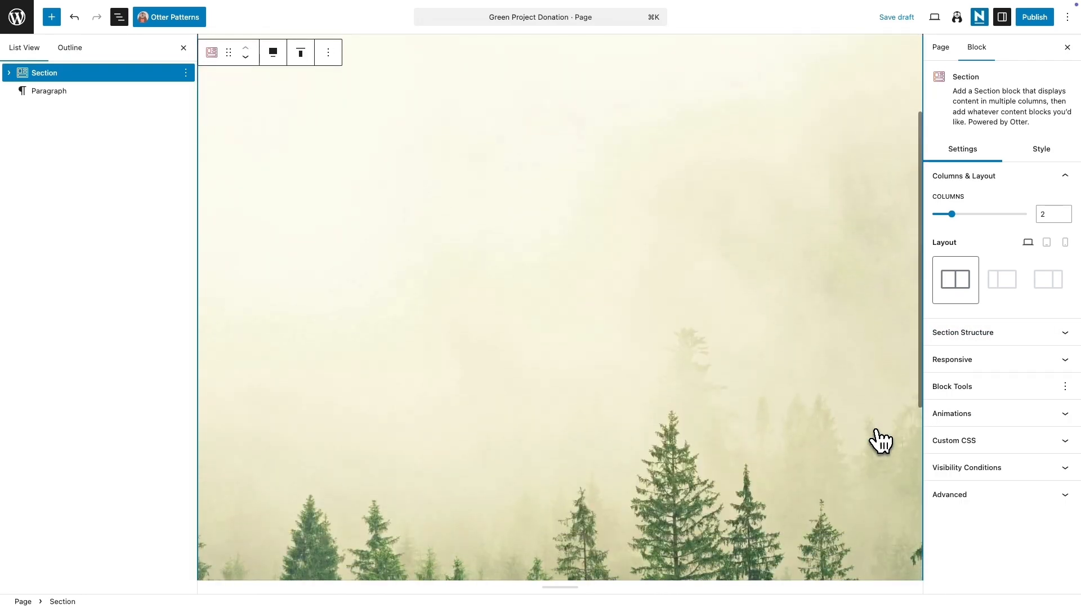
# Step: Set the background image to No-repeat with Cover size
pyautogui.click(1034, 151)
pyautogui.click(1013, 375)
pyautogui.click(1016, 459)
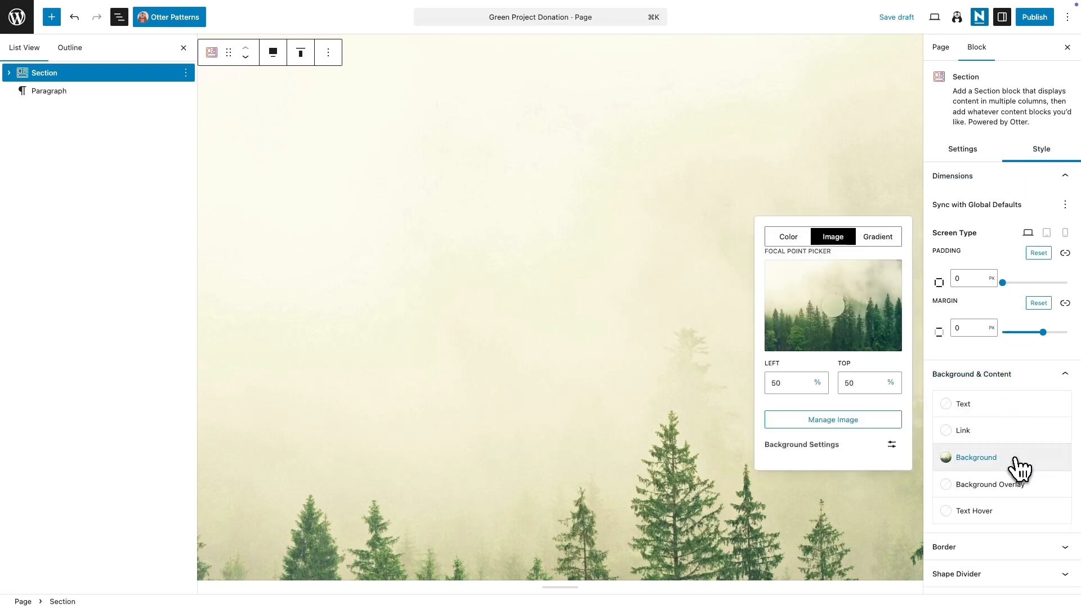
pyautogui.click(892, 444)
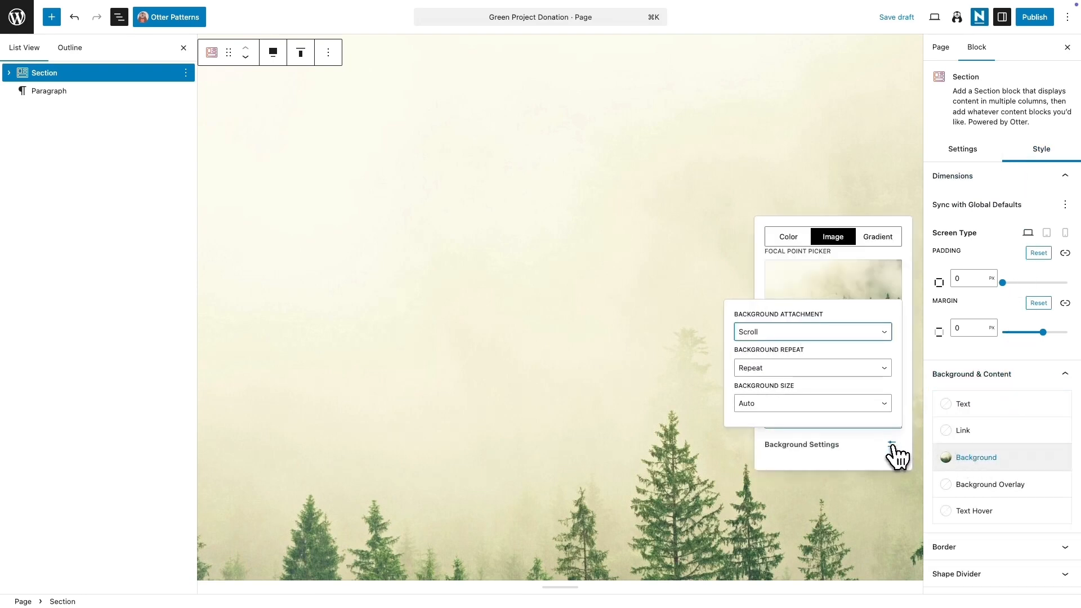
pyautogui.click(856, 374)
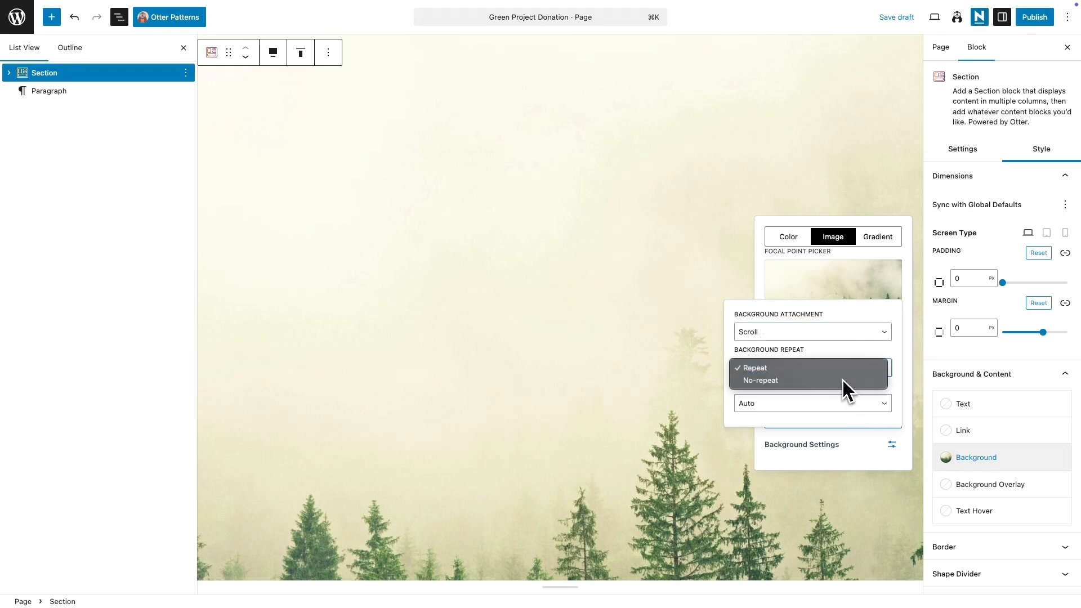
pyautogui.click(831, 383)
pyautogui.click(827, 405)
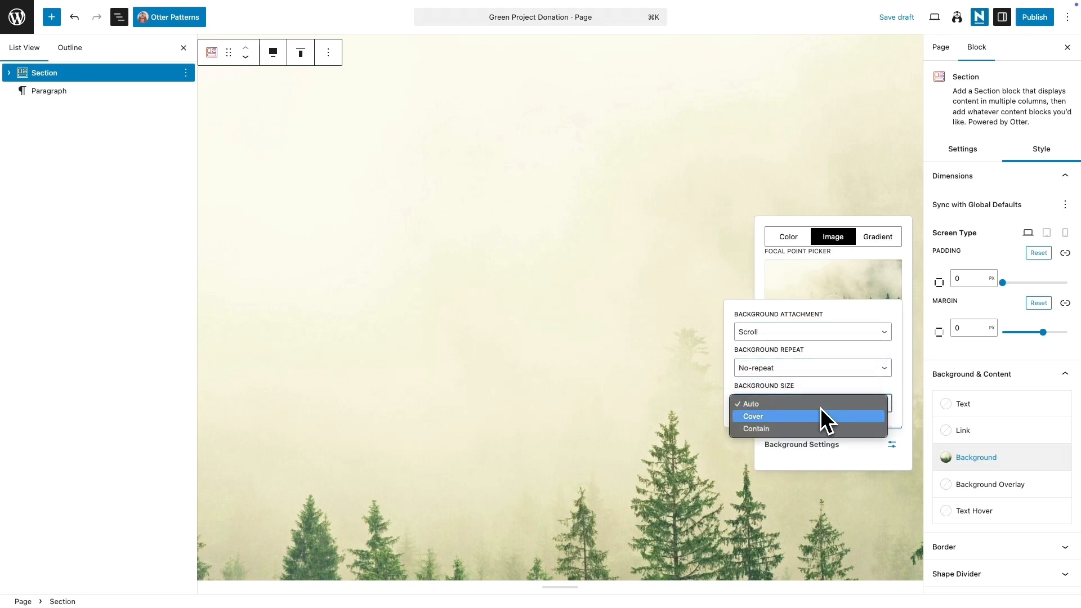
pyautogui.click(794, 419)
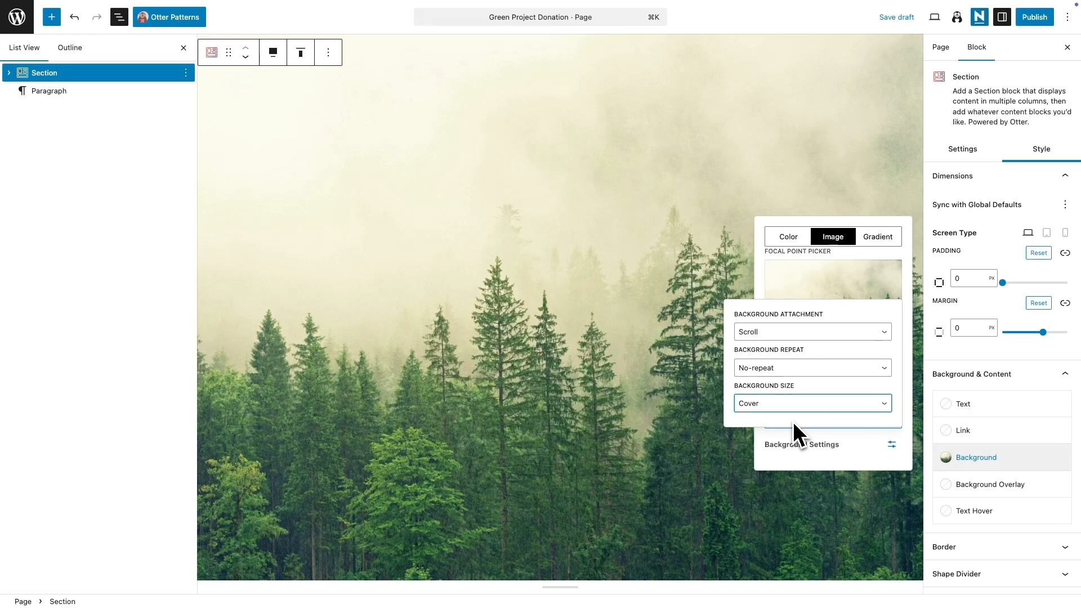
# Step: Add a gradient background overlay to the Section and set its end colour to #063424
pyautogui.click(956, 486)
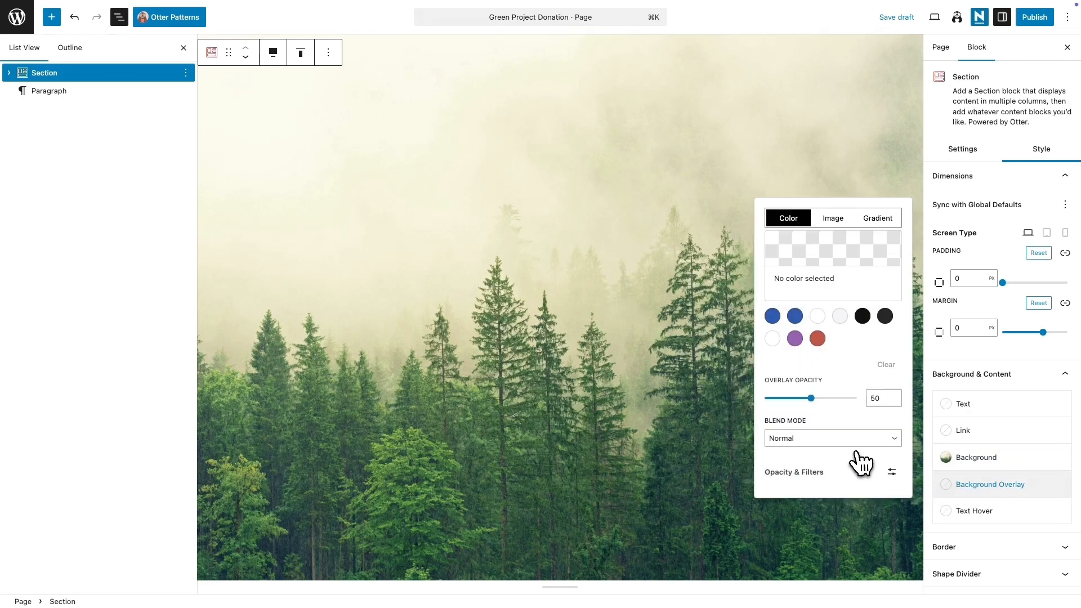
pyautogui.click(871, 220)
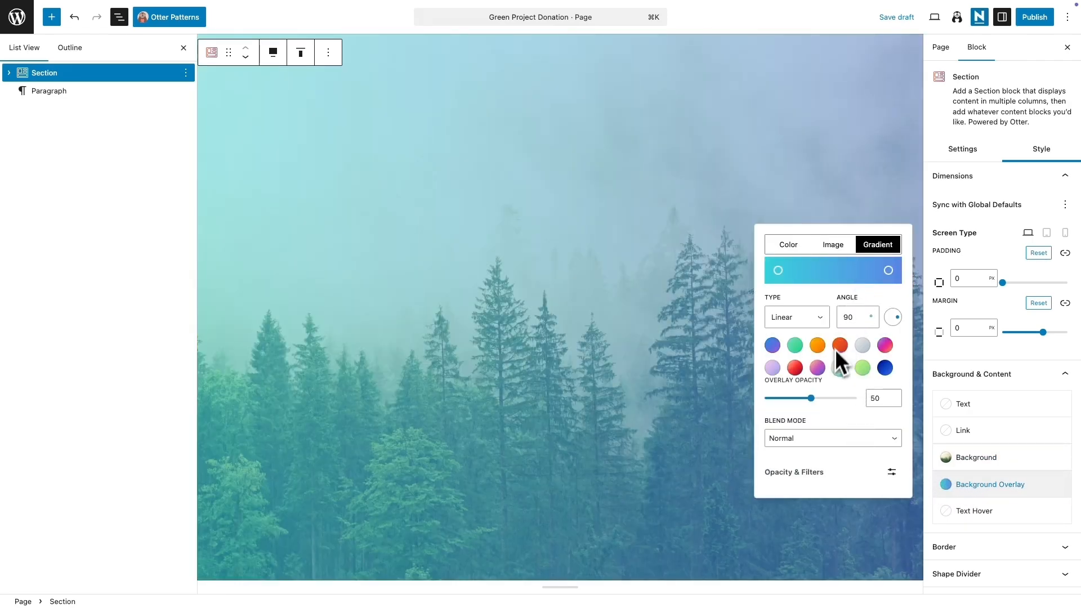
pyautogui.click(888, 271)
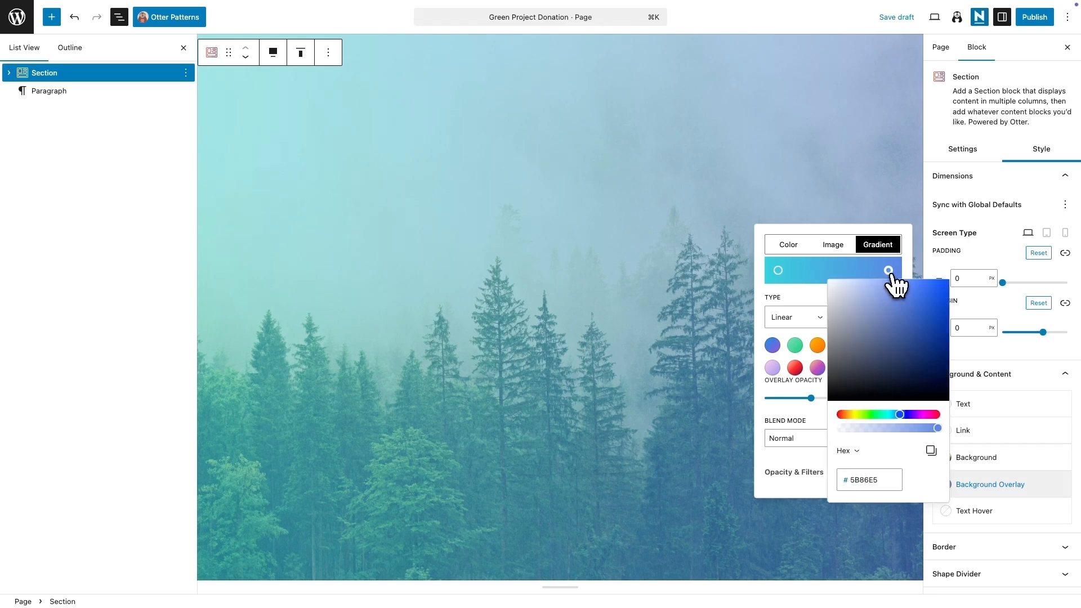
pyautogui.moveTo(898, 416); pyautogui.dragTo(884, 416)
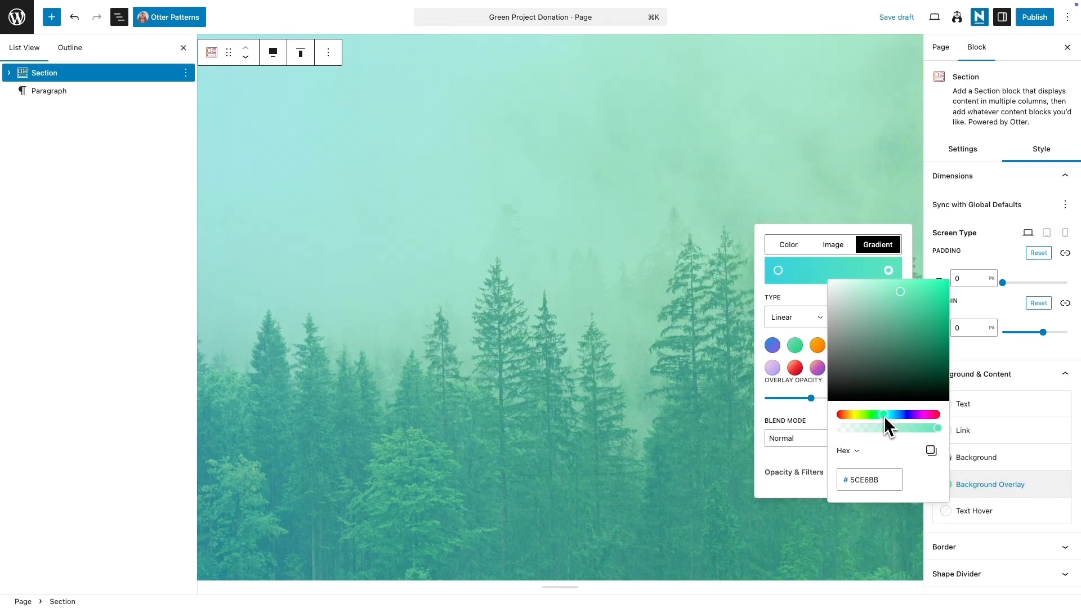
pyautogui.moveTo(917, 378); pyautogui.dragTo(931, 373)
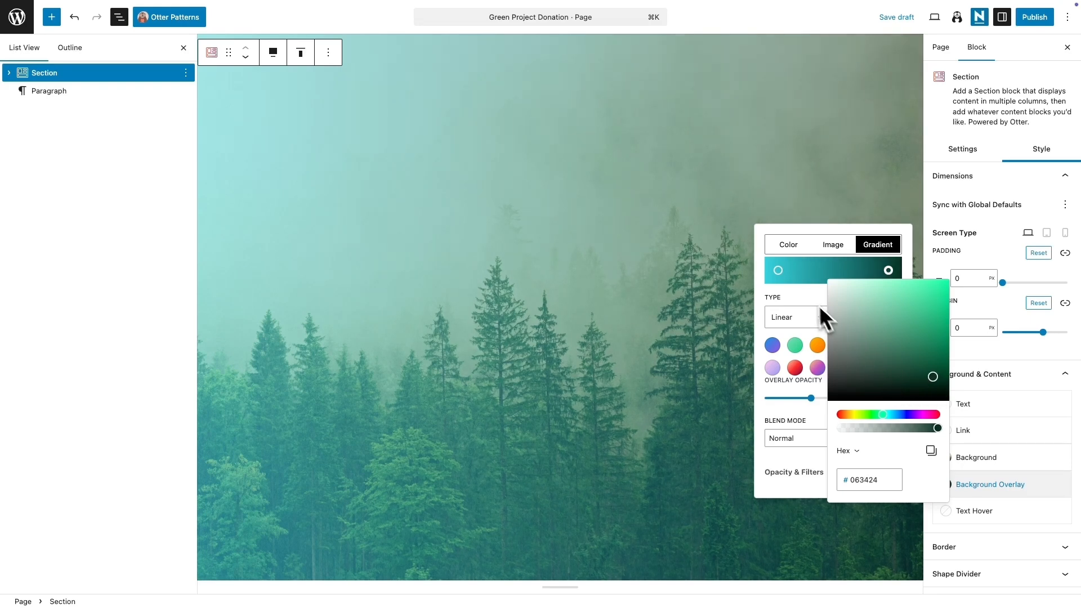
# Step: Recolour the gradient's start stop to a medium green
pyautogui.click(779, 271)
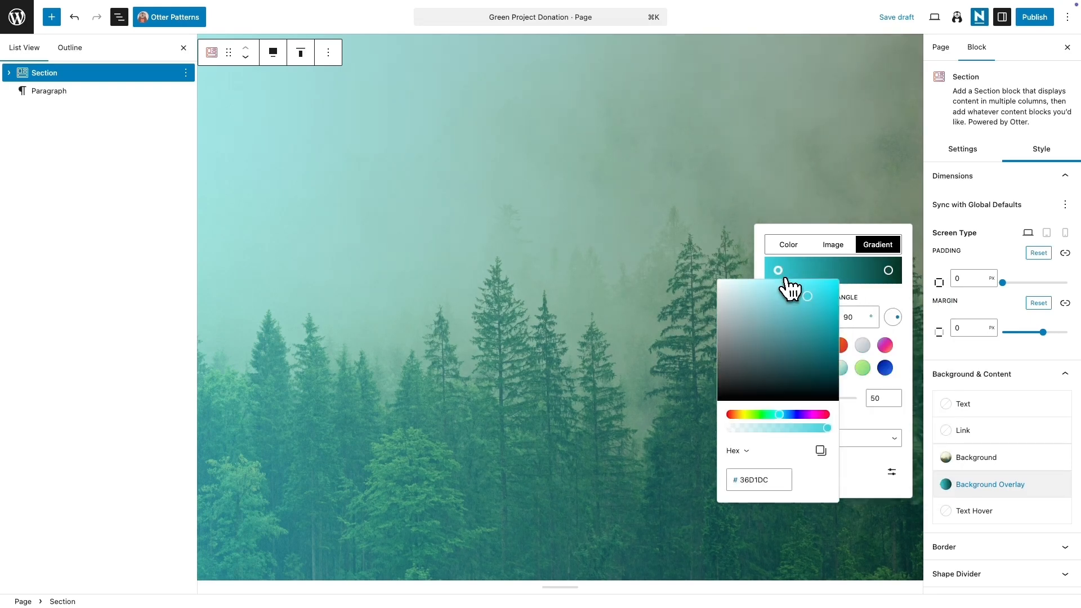
pyautogui.click(847, 398)
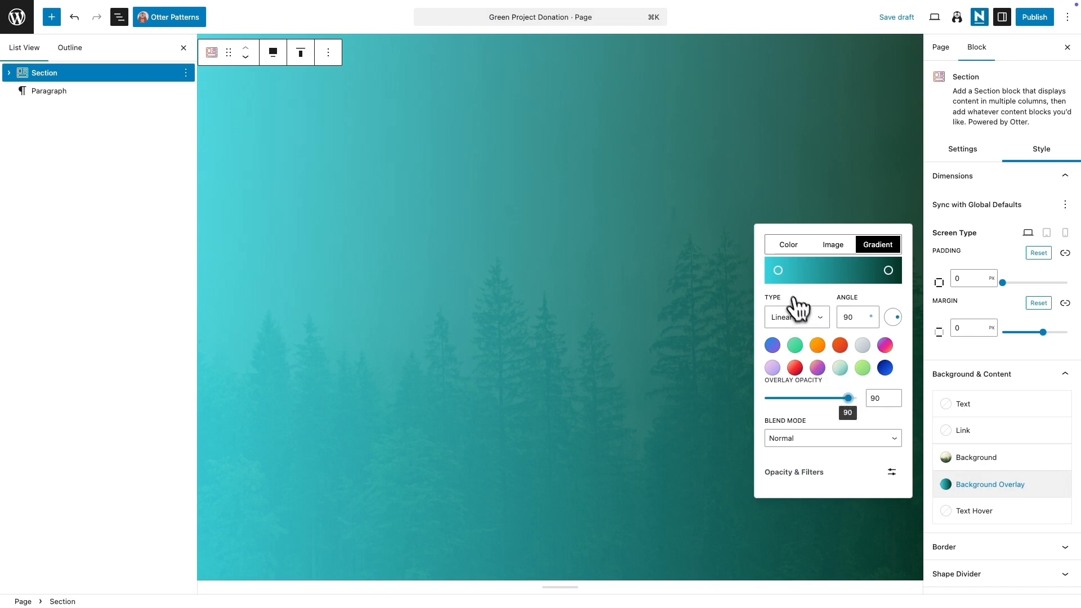
pyautogui.click(778, 270)
pyautogui.click(850, 399)
pyautogui.moveTo(850, 400); pyautogui.dragTo(827, 400)
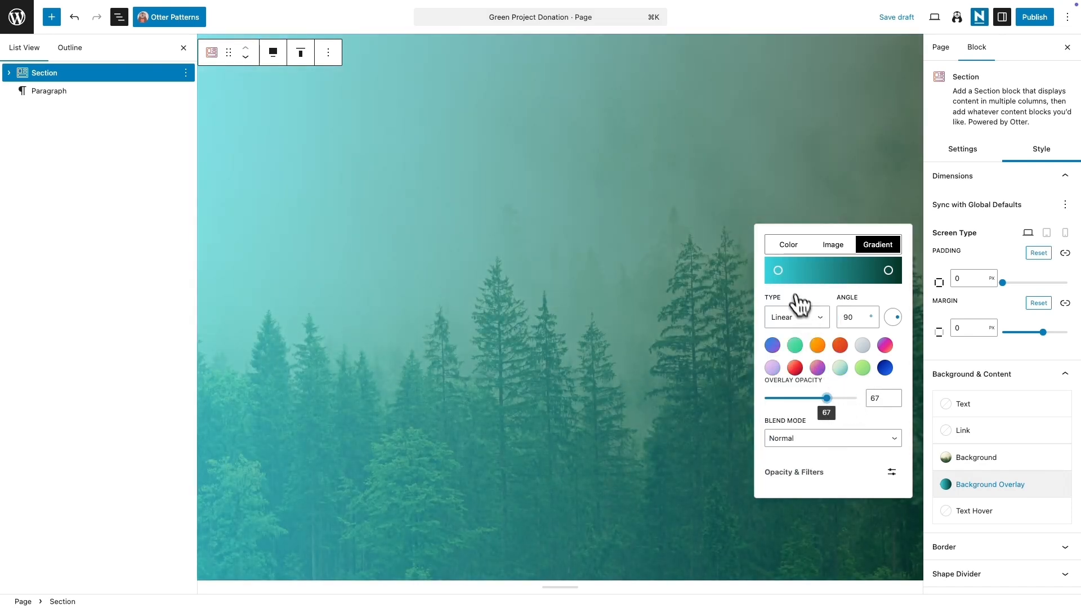
pyautogui.click(778, 270)
pyautogui.moveTo(774, 414); pyautogui.dragTo(766, 414)
pyautogui.moveTo(804, 376); pyautogui.dragTo(793, 348)
pyautogui.click(847, 402)
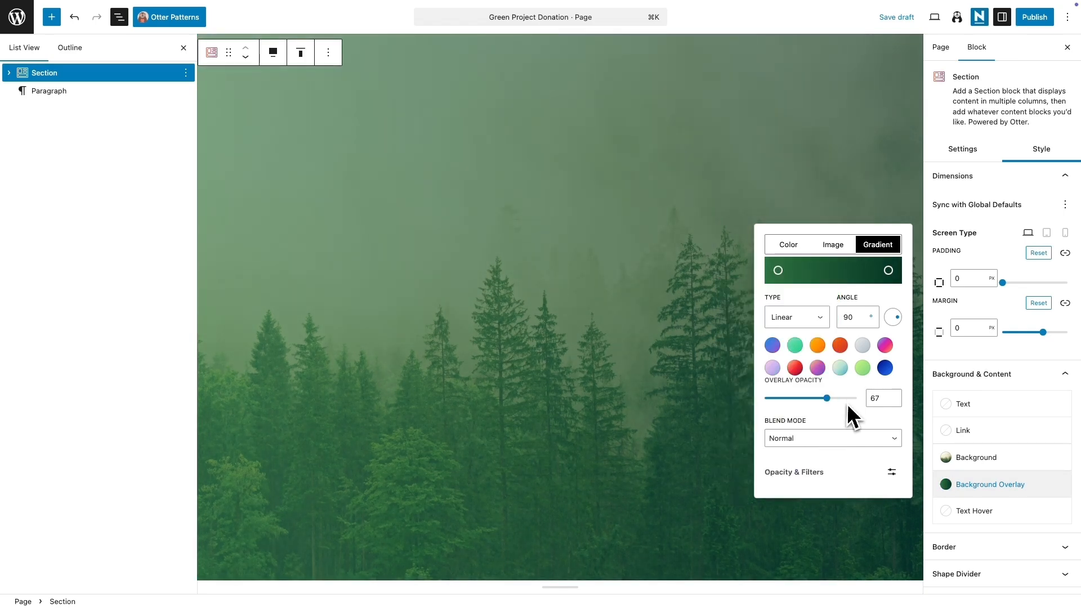
# Step: Set the overlay opacity to 74 and the gradient angle to 183 degrees
pyautogui.click(830, 399)
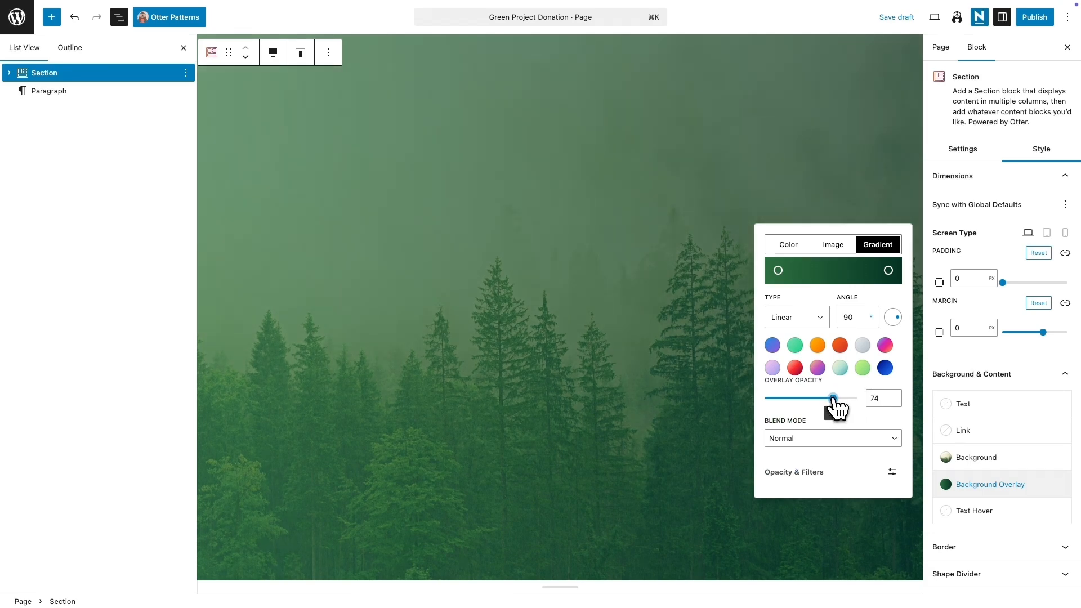
pyautogui.moveTo(895, 319); pyautogui.dragTo(894, 323)
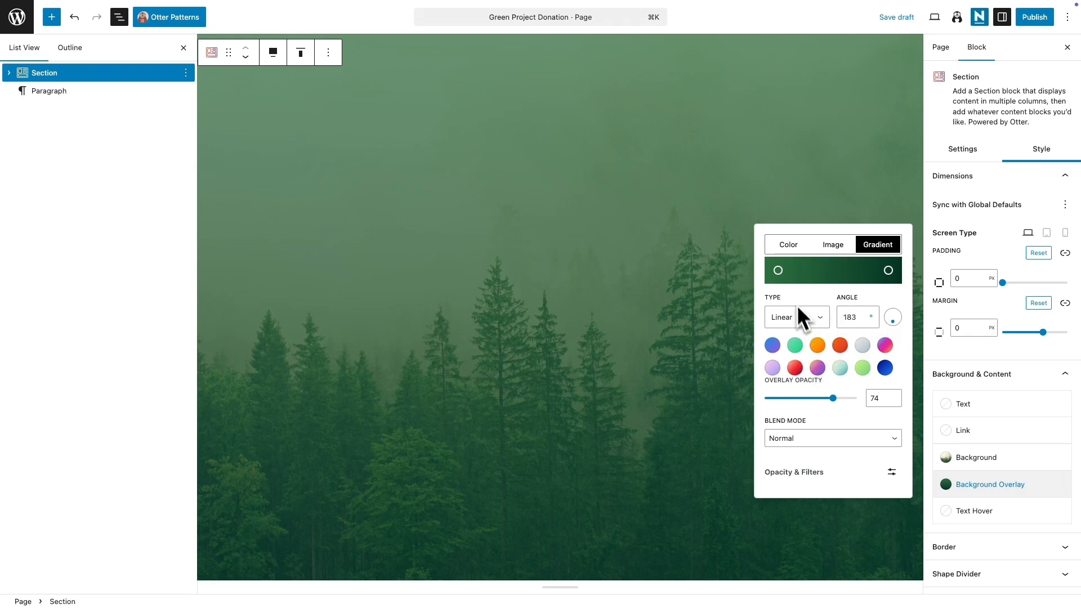
pyautogui.click(777, 270)
pyautogui.click(788, 339)
pyautogui.click(869, 466)
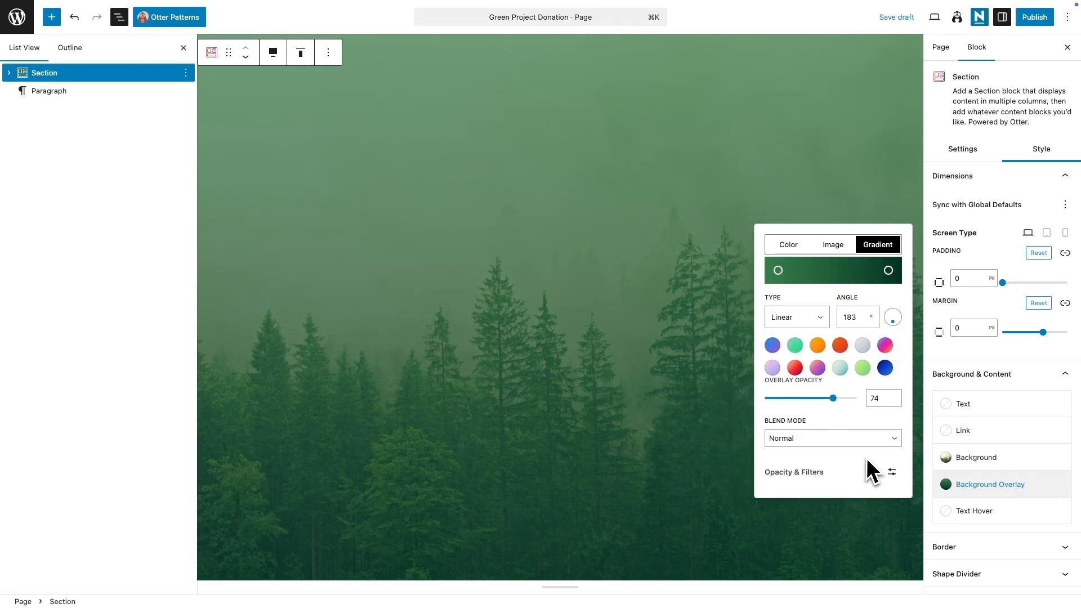
# Step: Set the first Section Column's vertical alignment to middle
pyautogui.click(738, 298)
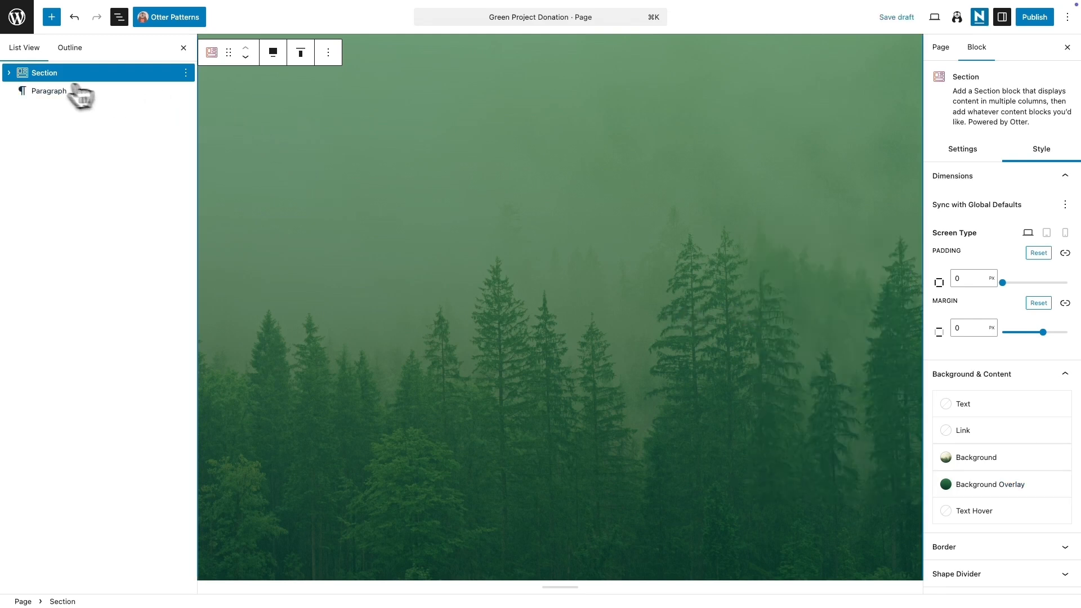
pyautogui.click(9, 72)
pyautogui.click(67, 89)
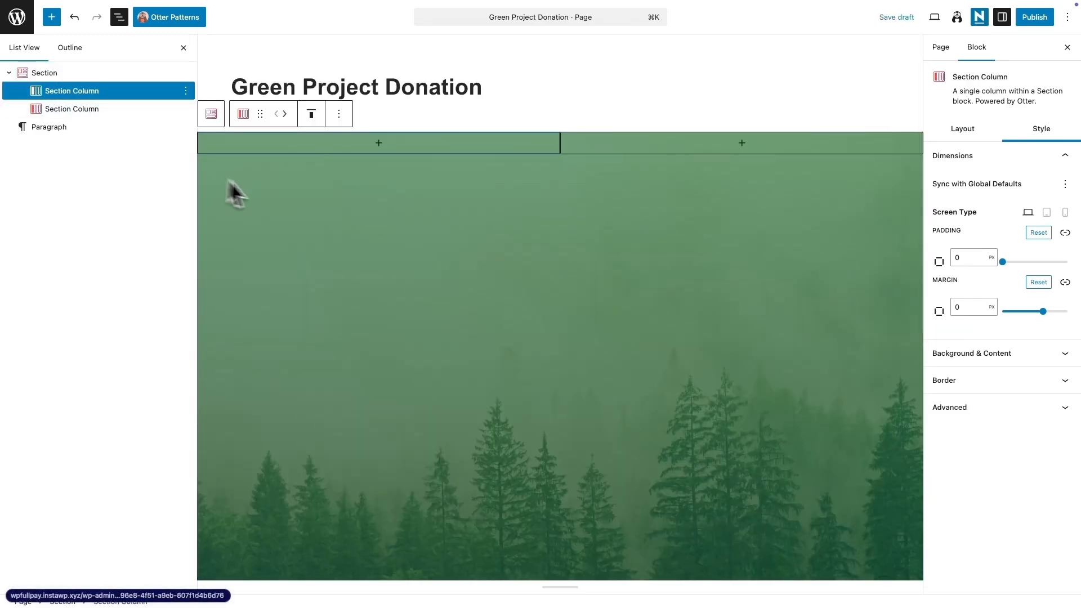
pyautogui.click(311, 115)
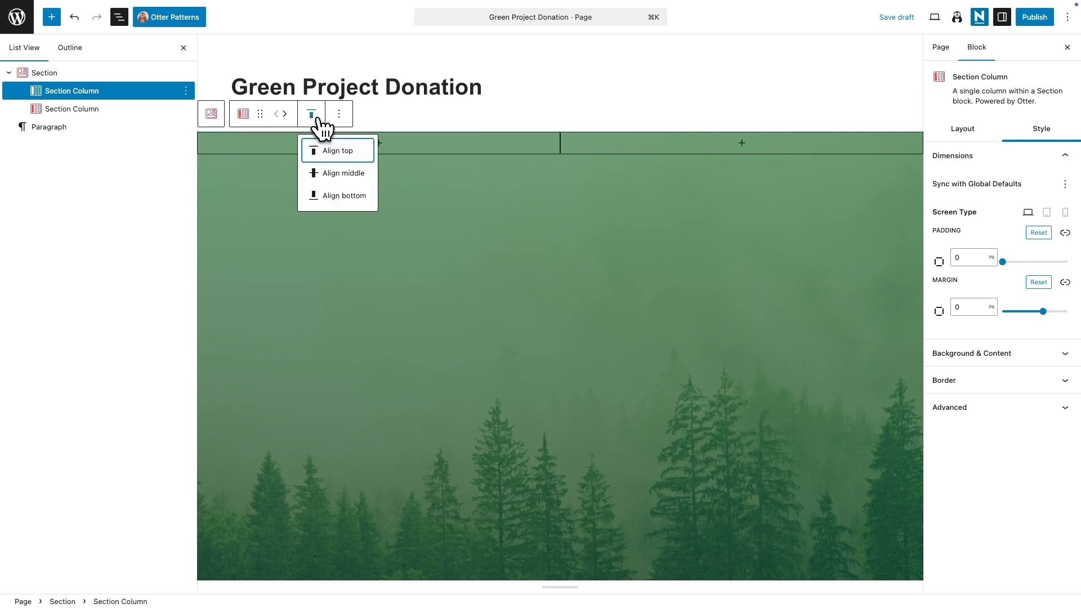
pyautogui.click(337, 172)
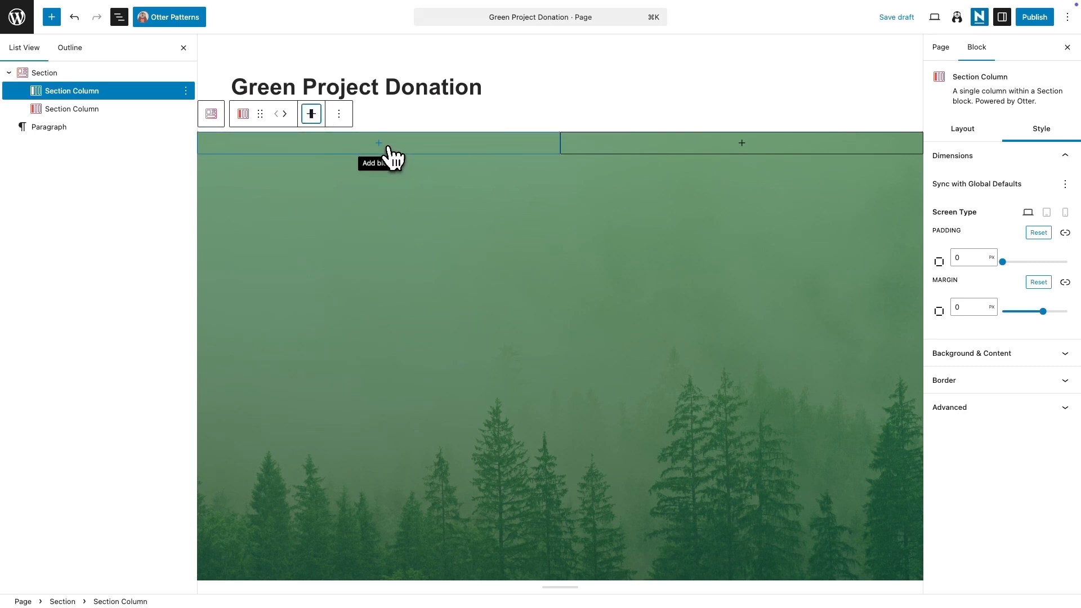
# Step: Insert an Advanced Heading in the first column reading "Let's Plant a Greener Future" and make it bold
pyautogui.click(387, 151)
pyautogui.write('adv')
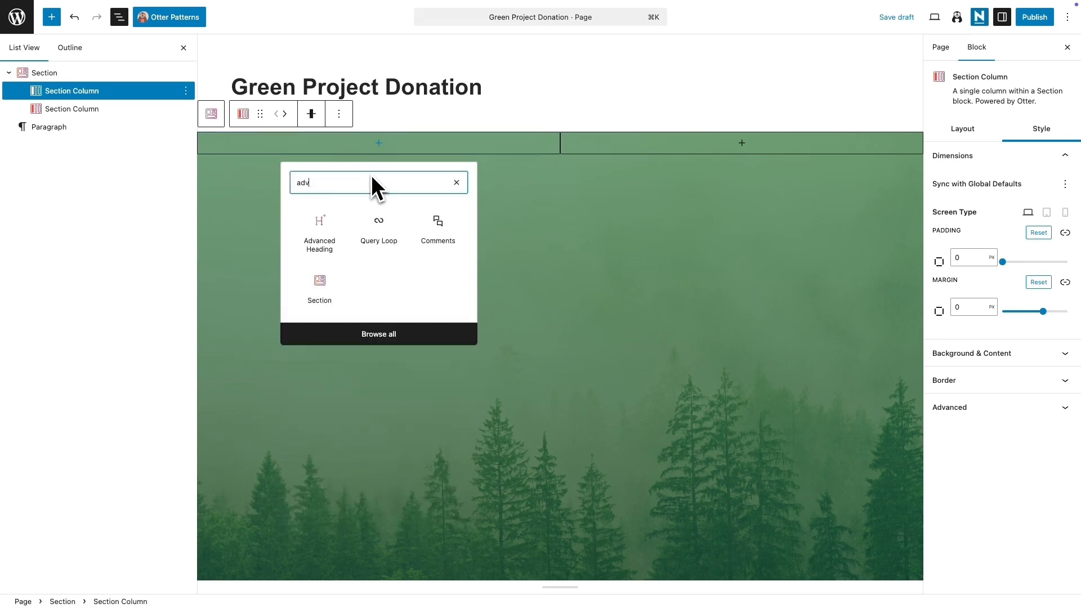
pyautogui.click(325, 213)
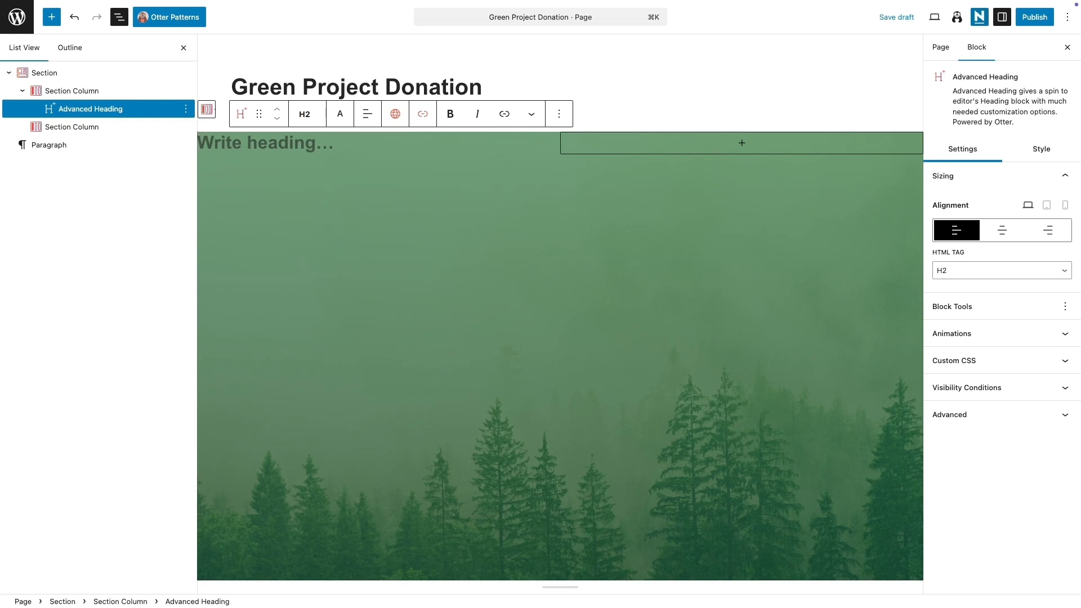
pyautogui.write('Let’s Plant a Greener Future')
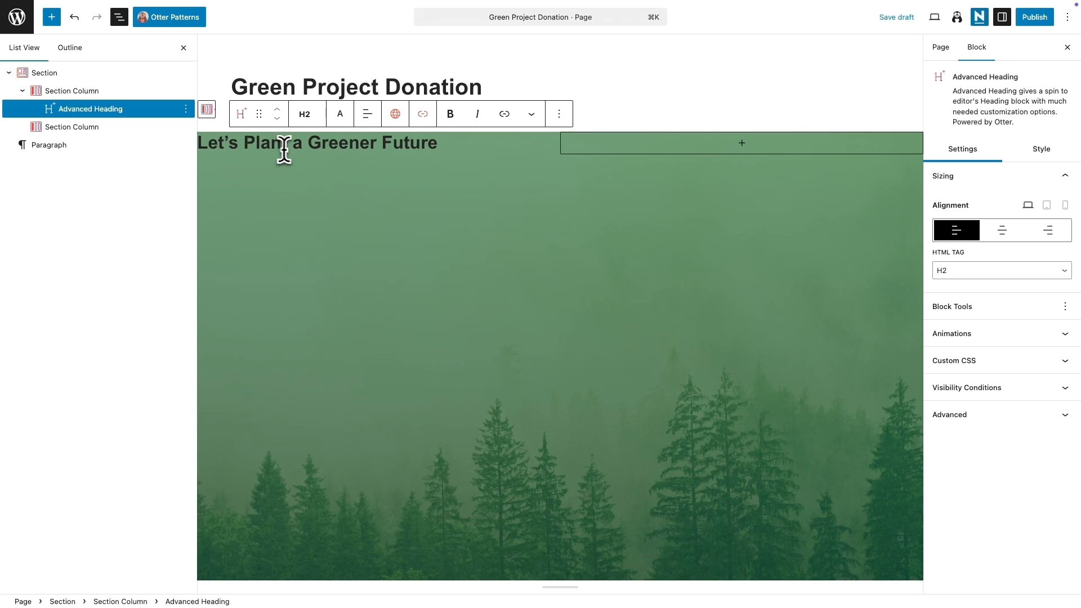
pyautogui.press('super+a')
pyautogui.press('super+b')
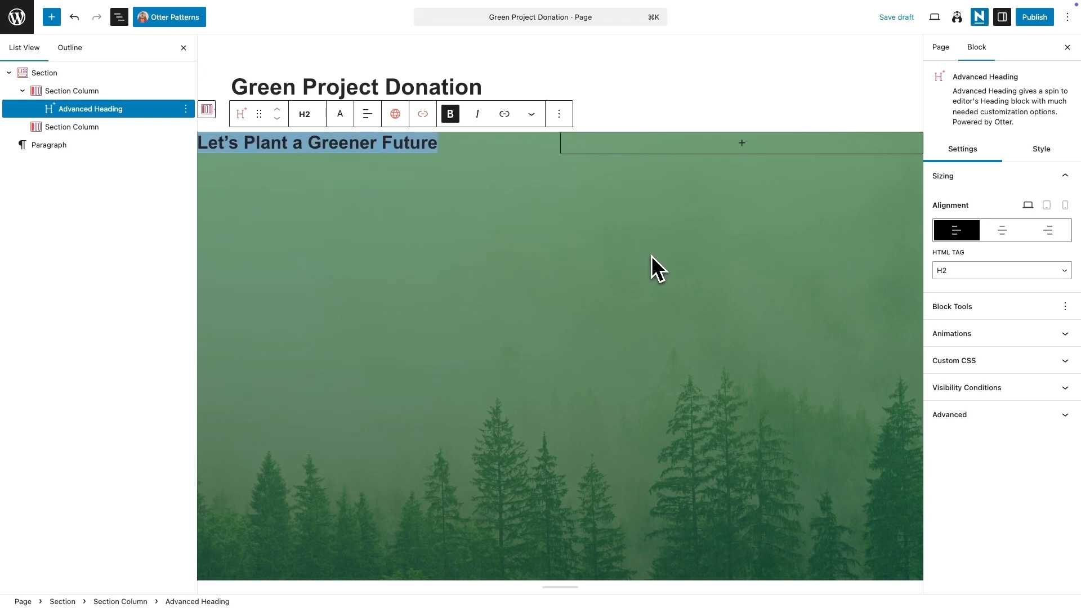
# Step: Enable the heading's Font Family option and set the font to Alatsi
pyautogui.click(1027, 151)
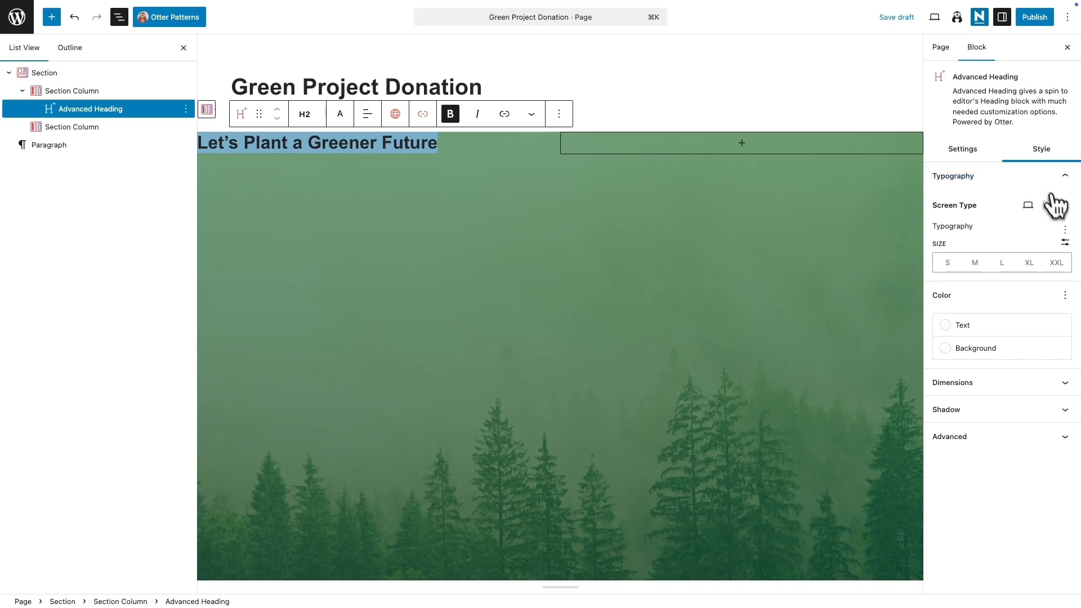
pyautogui.click(1065, 230)
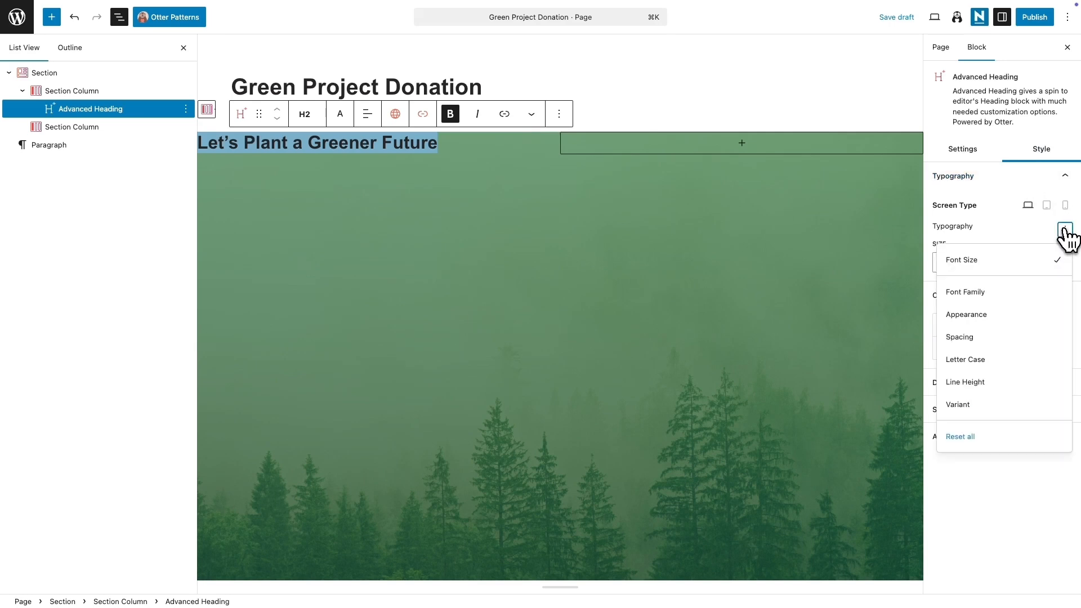
pyautogui.click(990, 291)
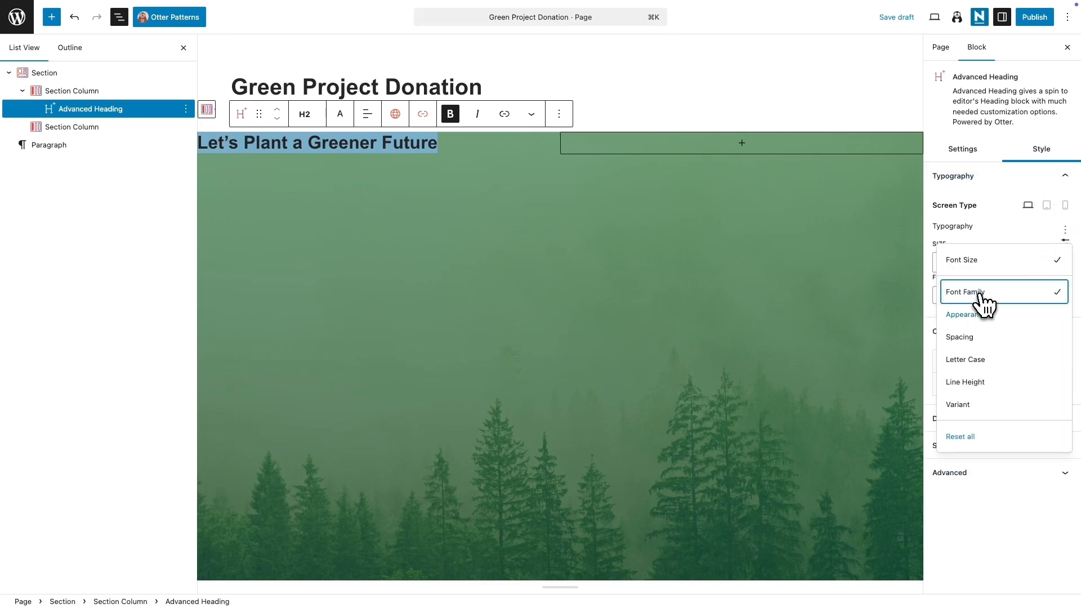
pyautogui.click(994, 488)
pyautogui.click(1040, 298)
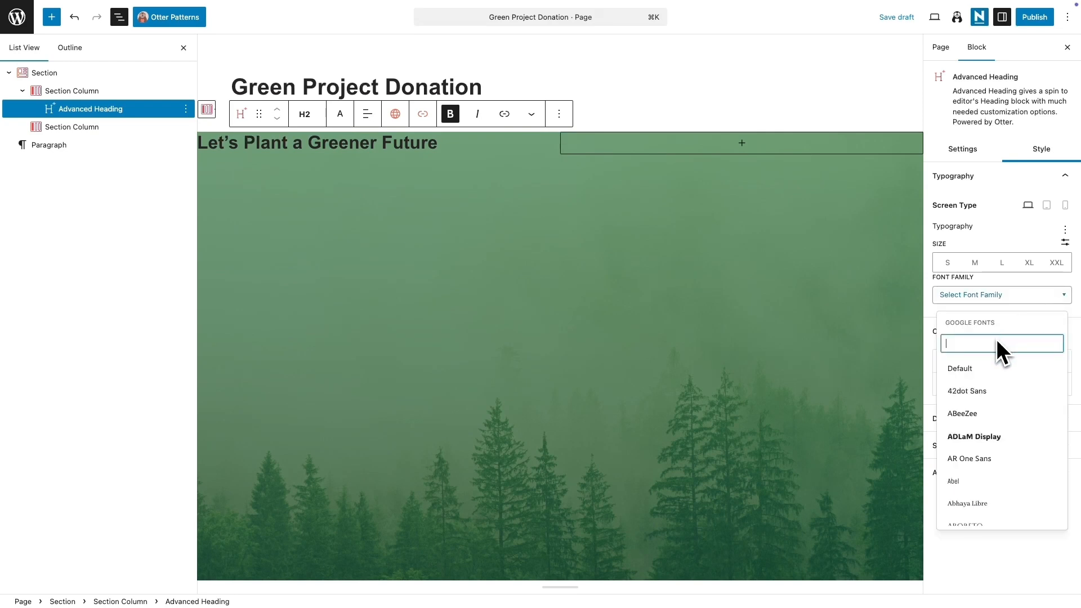
pyautogui.write('ala')
pyautogui.click(975, 413)
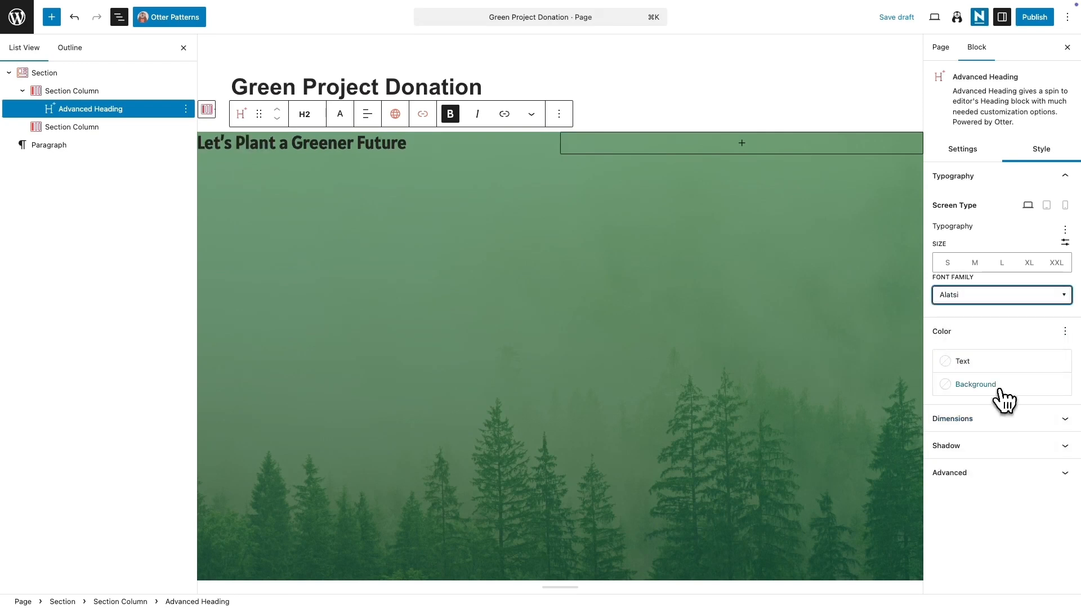
# Step: Set the heading's text colour to white and its custom font size to 60 px
pyautogui.click(982, 371)
pyautogui.click(992, 492)
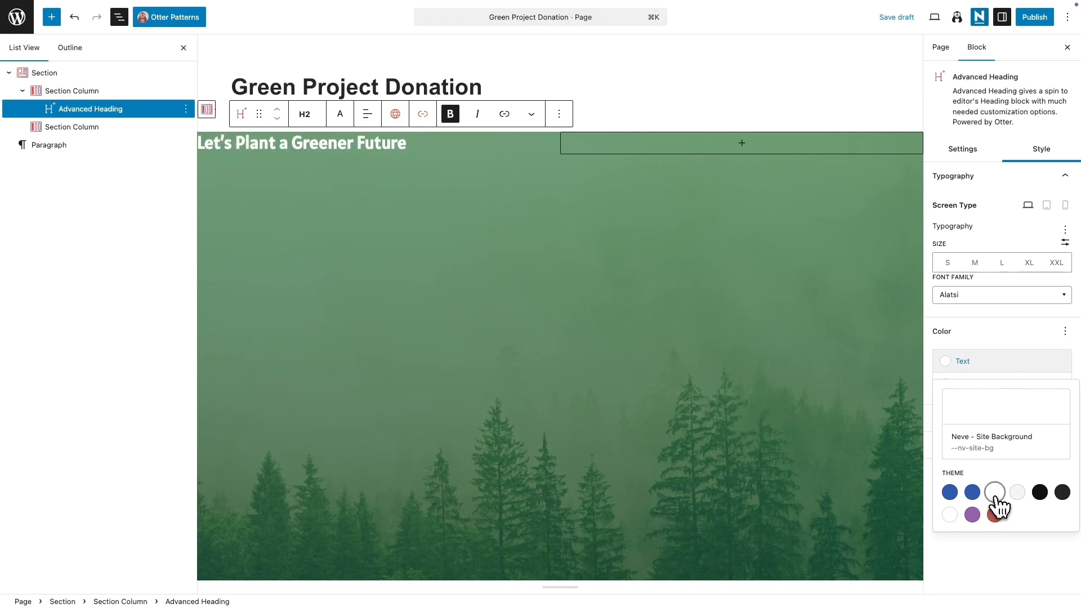
pyautogui.click(1064, 242)
pyautogui.click(1001, 261)
pyautogui.write('60')
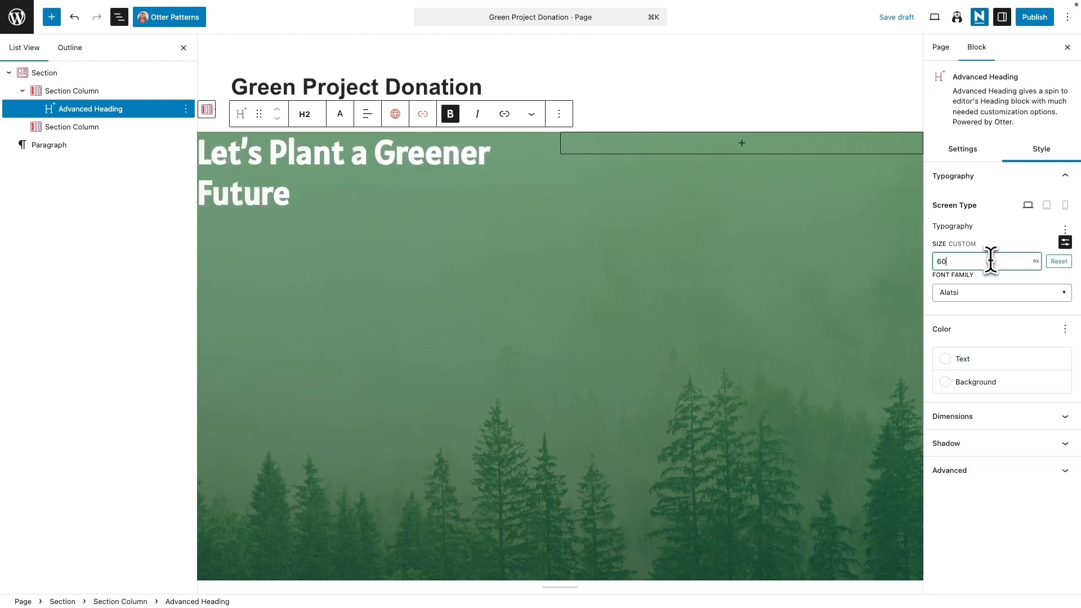
# Step: Set the Section's vertical alignment to middle
pyautogui.click(222, 212)
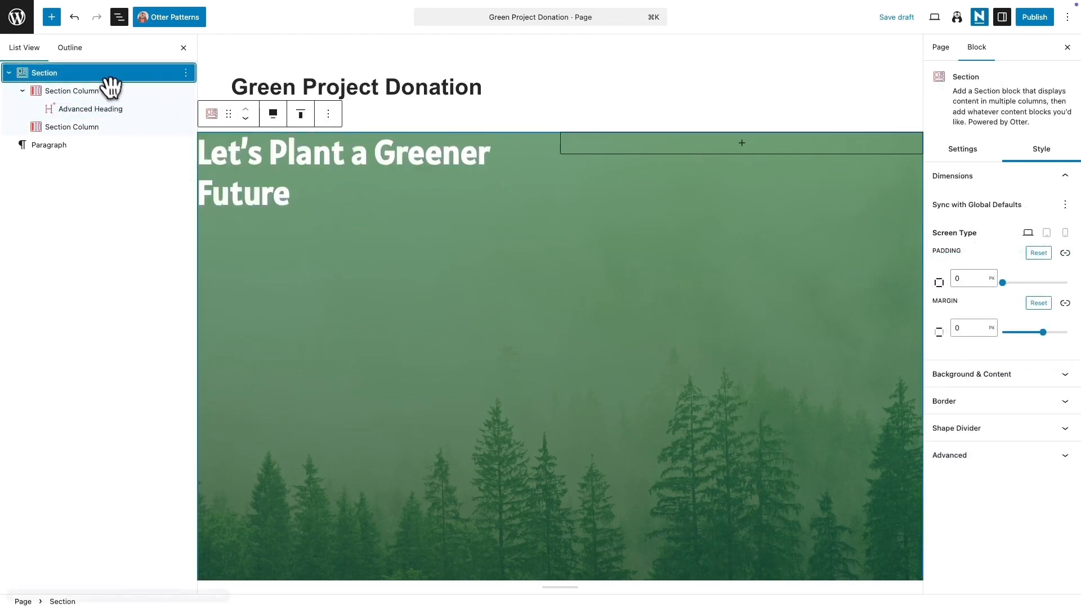
pyautogui.click(272, 113)
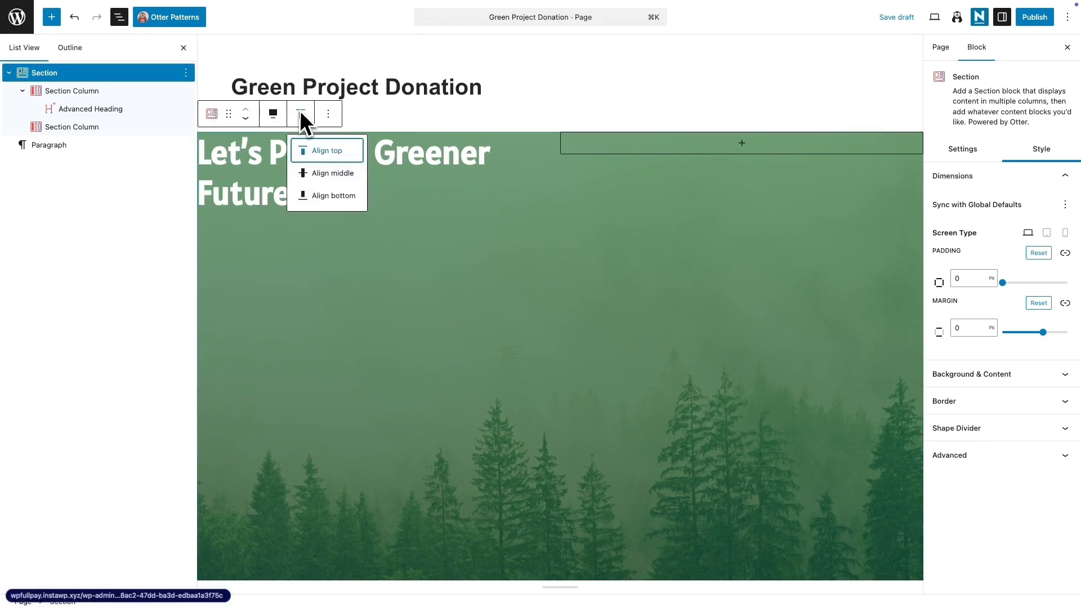
pyautogui.click(331, 174)
# Step: Unlink the first Section Column's padding and add right padding with the slider to narrow the heading
pyautogui.click(109, 91)
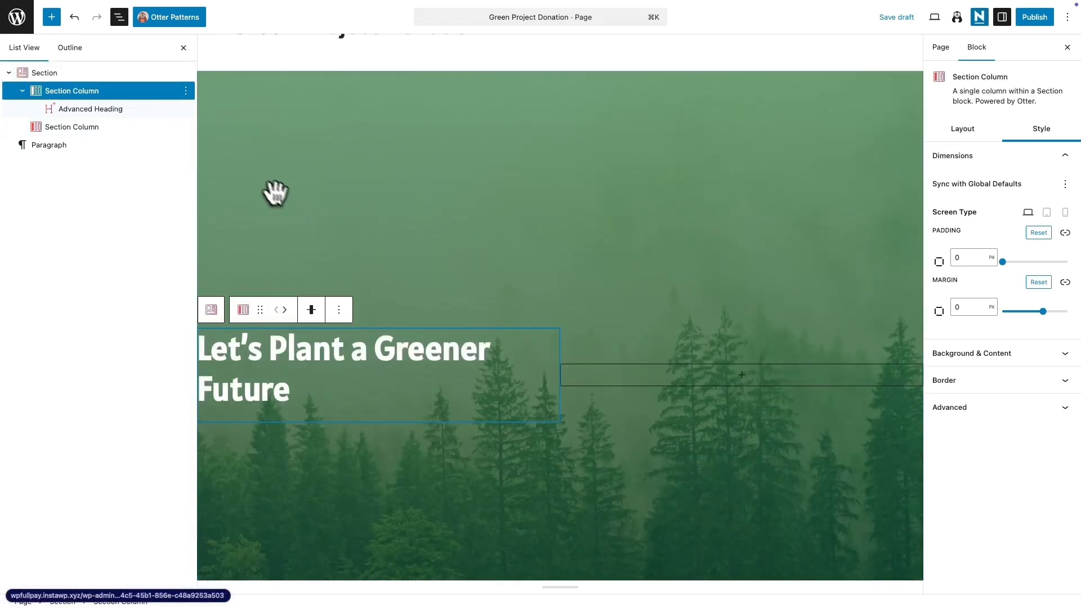
pyautogui.click(1064, 233)
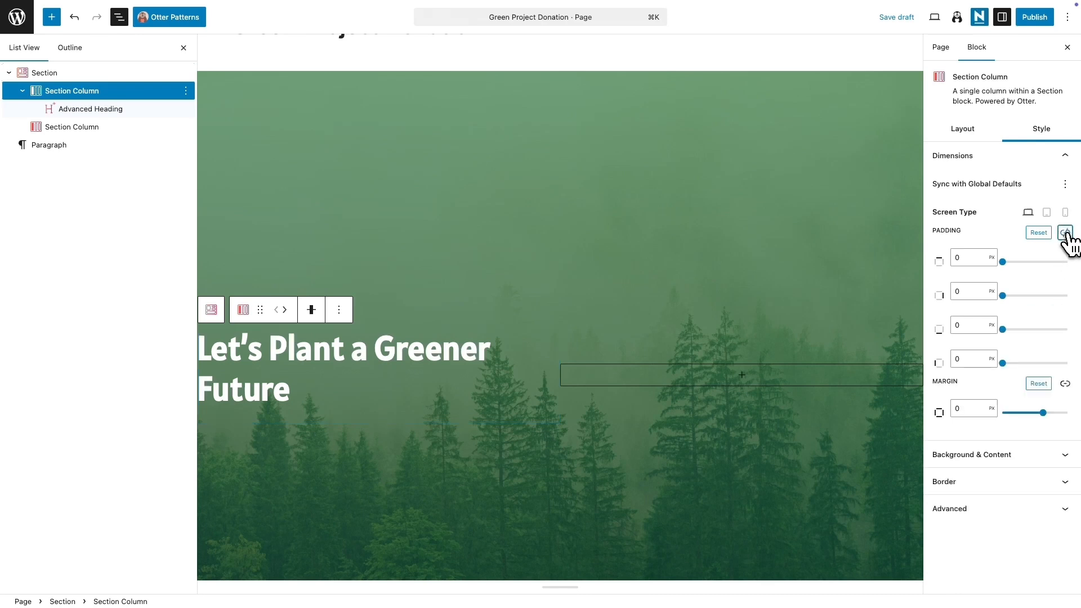
pyautogui.click(993, 293)
pyautogui.click(993, 307)
pyautogui.moveTo(1003, 298); pyautogui.dragTo(1025, 305)
pyautogui.click(973, 292)
pyautogui.click(827, 282)
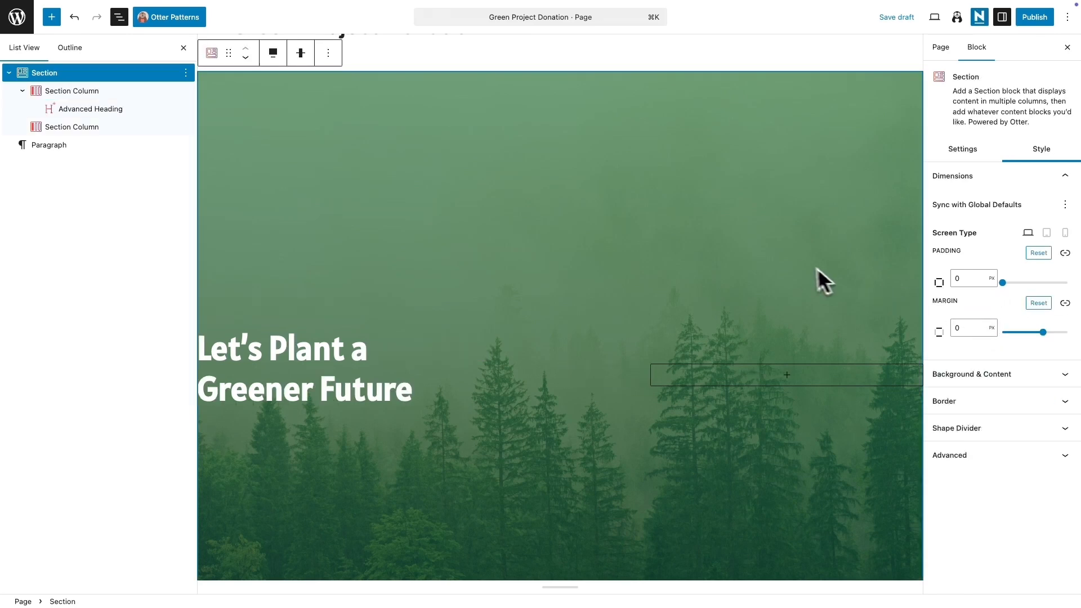
# Step: Add a paragraph under the heading with the "Every tree planted helps fight climate change…" text and colour it white
pyautogui.scroll(-2, 712, 323)
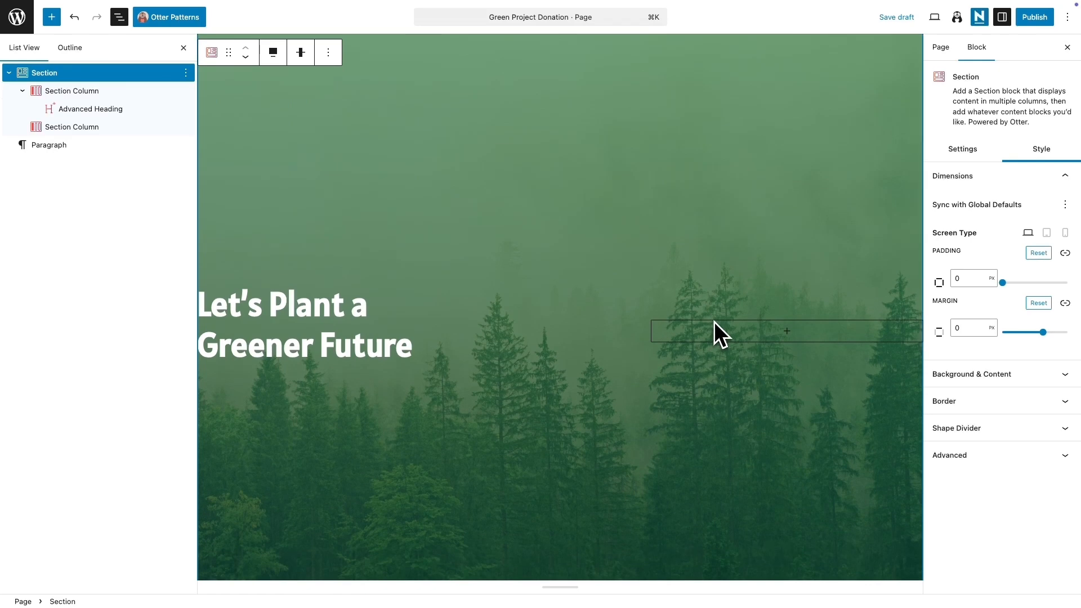
pyautogui.click(422, 356)
pyautogui.press('Return')
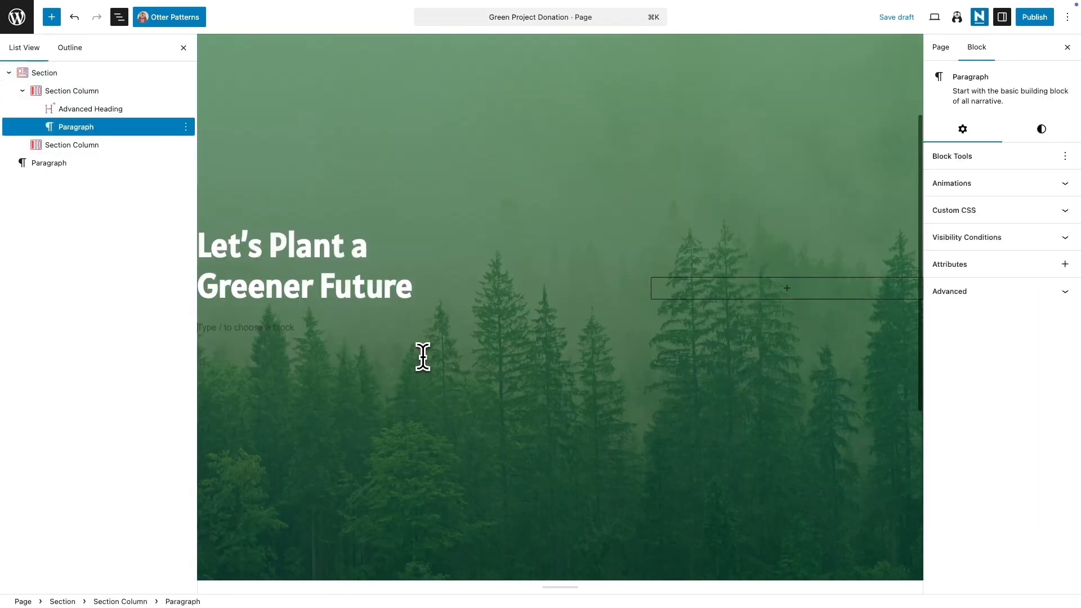
pyautogui.write('Every tree planted helps fight climate change, restores wildlife habitat, and brings fresh air back to our communities. Your donation directly supports reforestation efforts and protects our planet for future generations.')
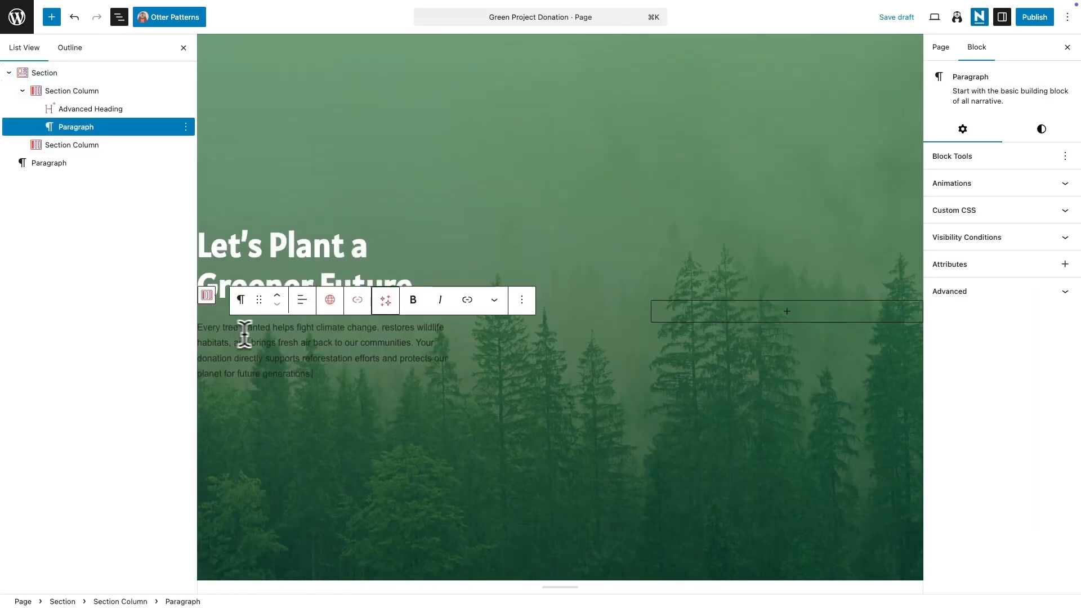
pyautogui.moveTo(323, 370); pyautogui.dragTo(198, 327)
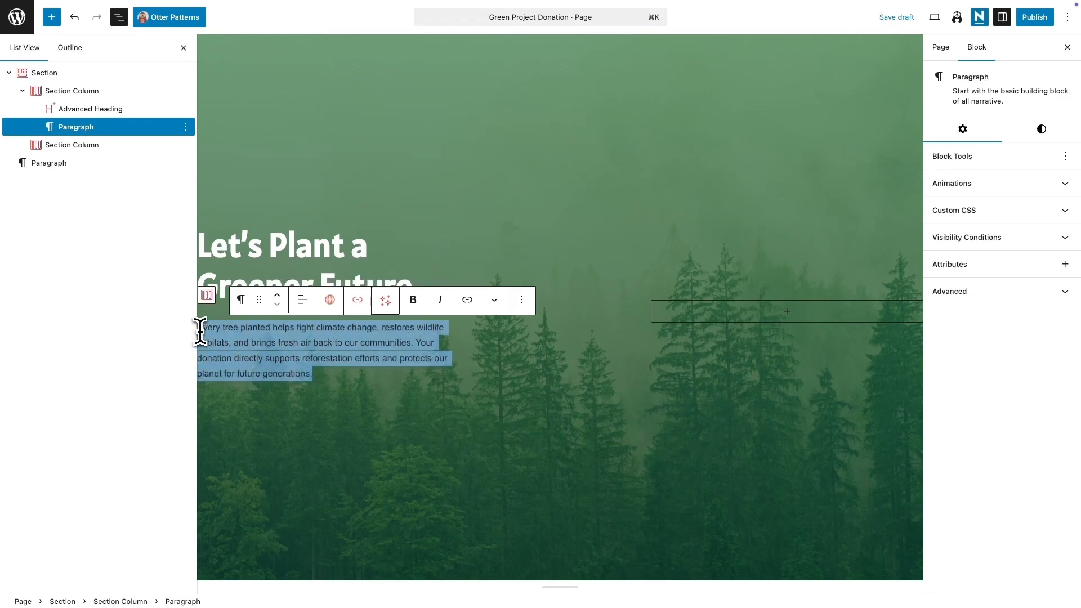
pyautogui.click(1041, 129)
pyautogui.click(962, 181)
pyautogui.click(847, 284)
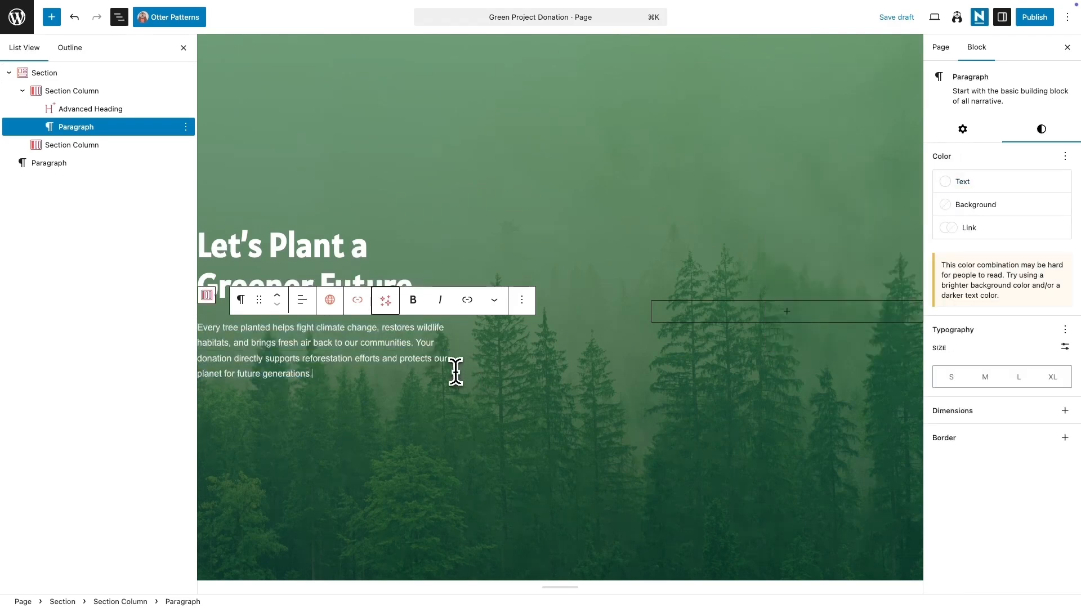
# Step: Duplicate the heading and move the copy below the paragraph
pyautogui.click(332, 243)
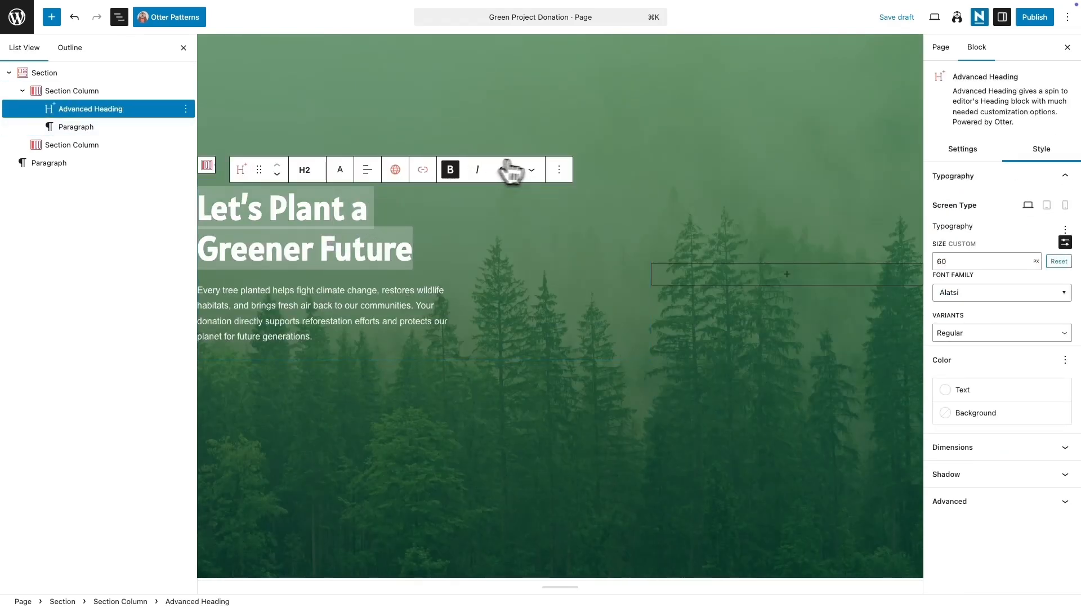
pyautogui.click(558, 169)
pyautogui.click(597, 254)
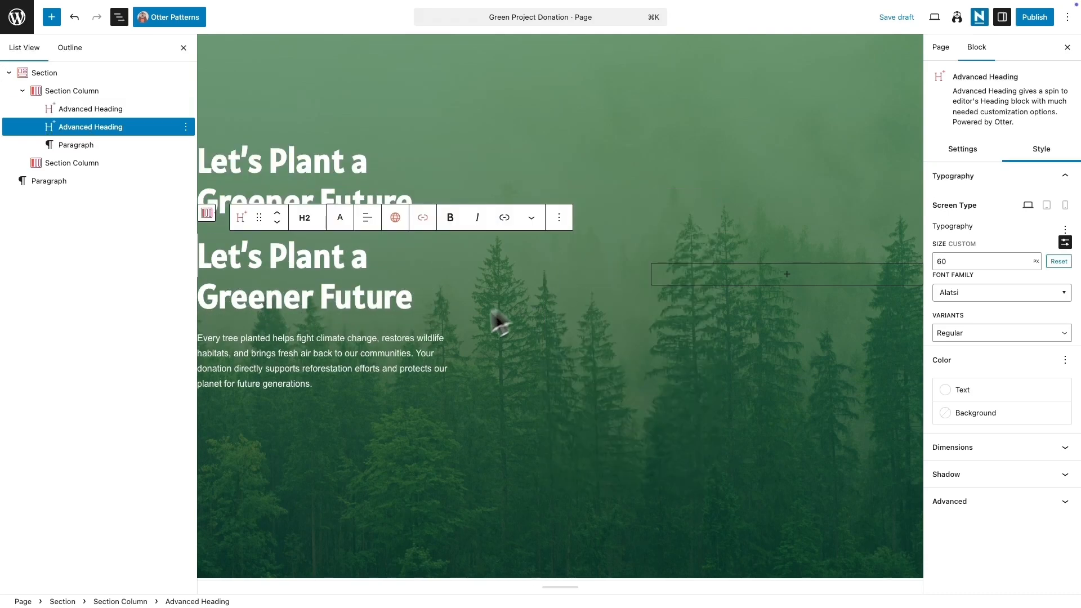
pyautogui.tripleClick(335, 302)
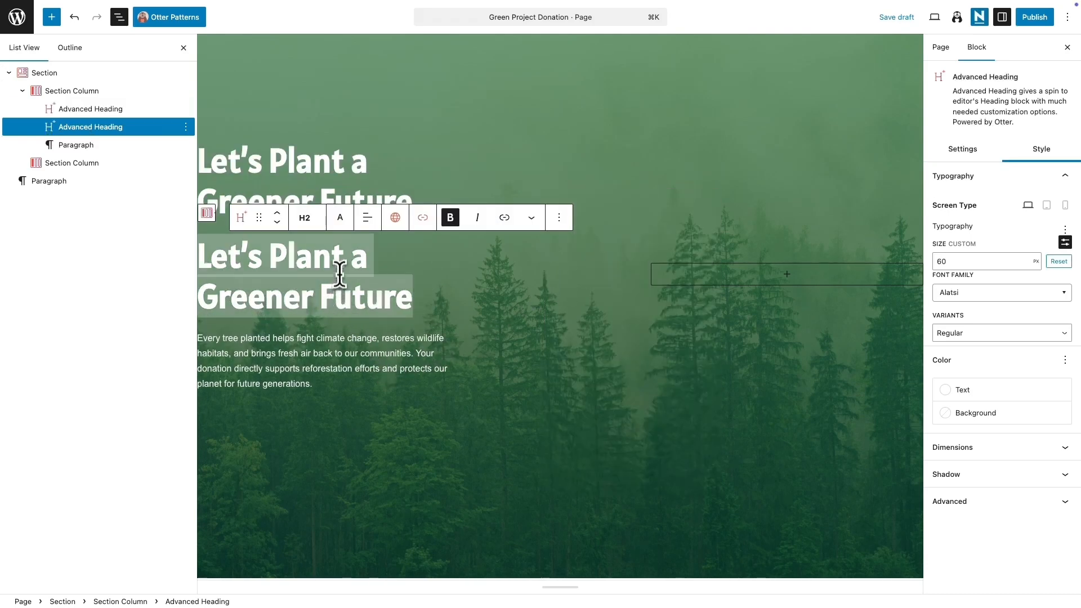
pyautogui.click(277, 221)
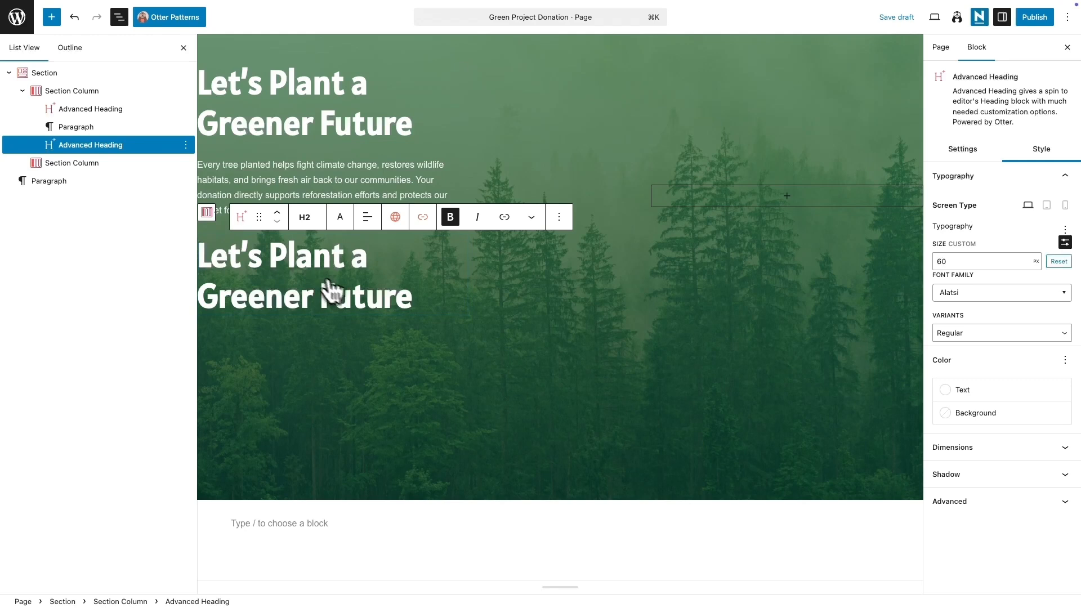
# Step: Set the copied heading's font size to 24 px and replace its text with the pasted subheading
pyautogui.click(946, 262)
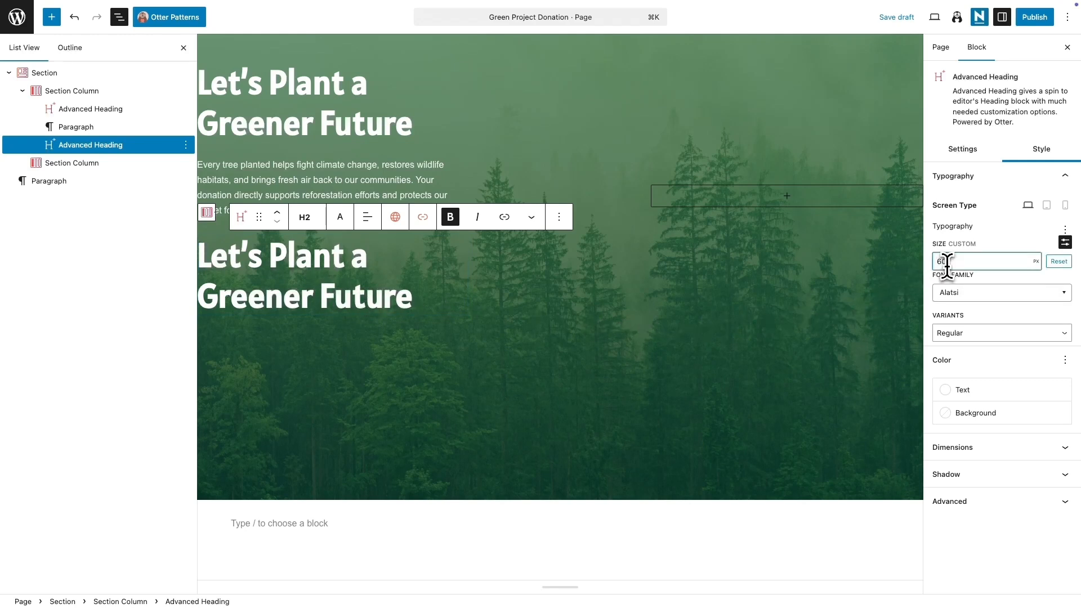
pyautogui.press('BackSpace')
pyautogui.press('BackSpace')
pyautogui.write('24')
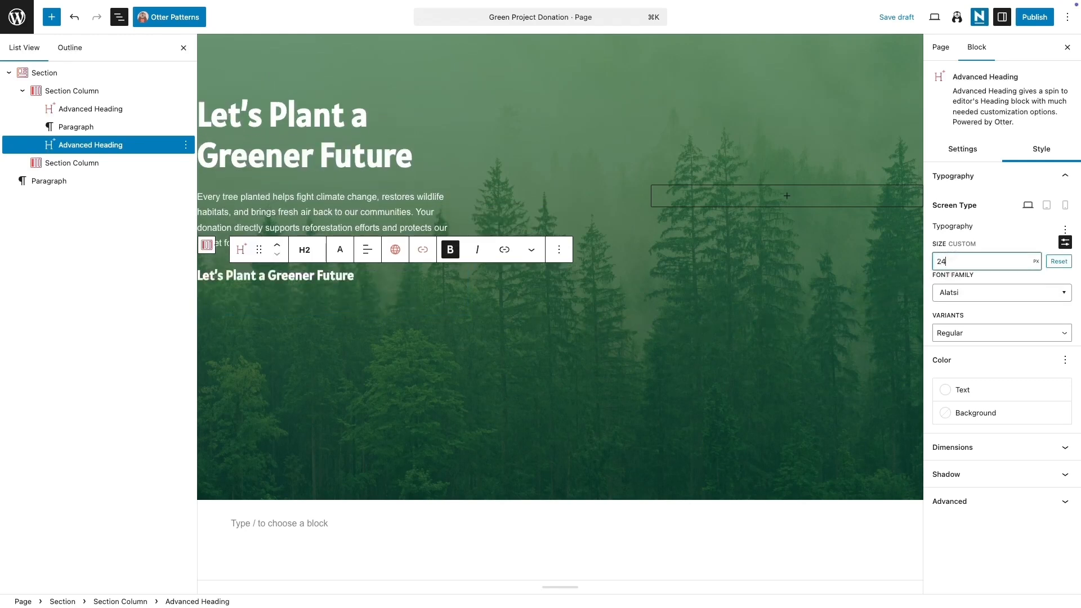
pyautogui.tripleClick(289, 275)
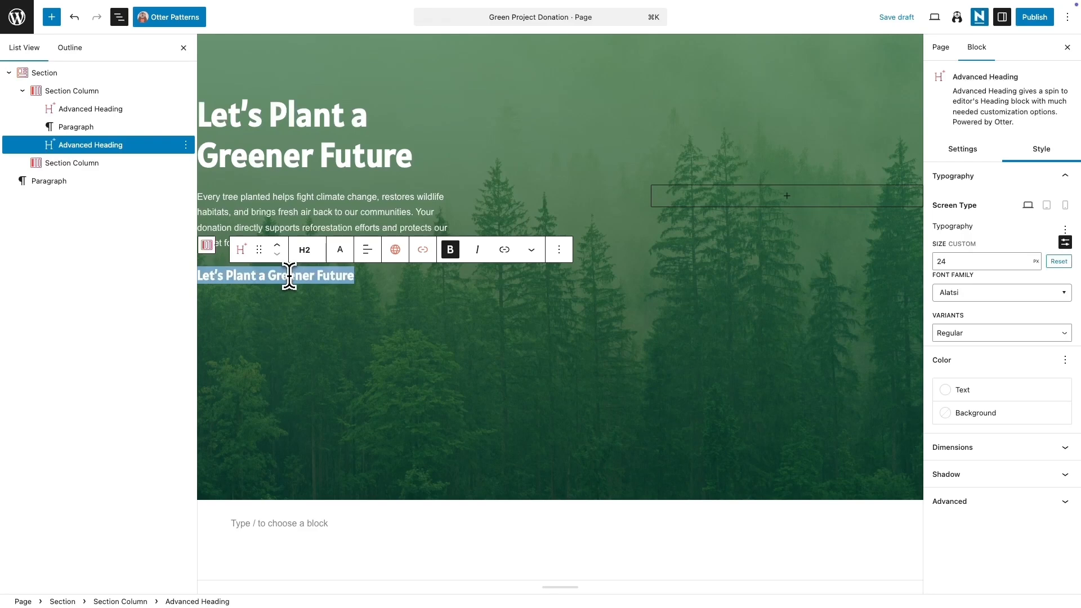
pyautogui.write('Get Involved — Volunteer With Us')
# Step: Add a paragraph under the subheading with the pasted "Want to do more than donate?…" text and colour it white
pyautogui.press('Return')
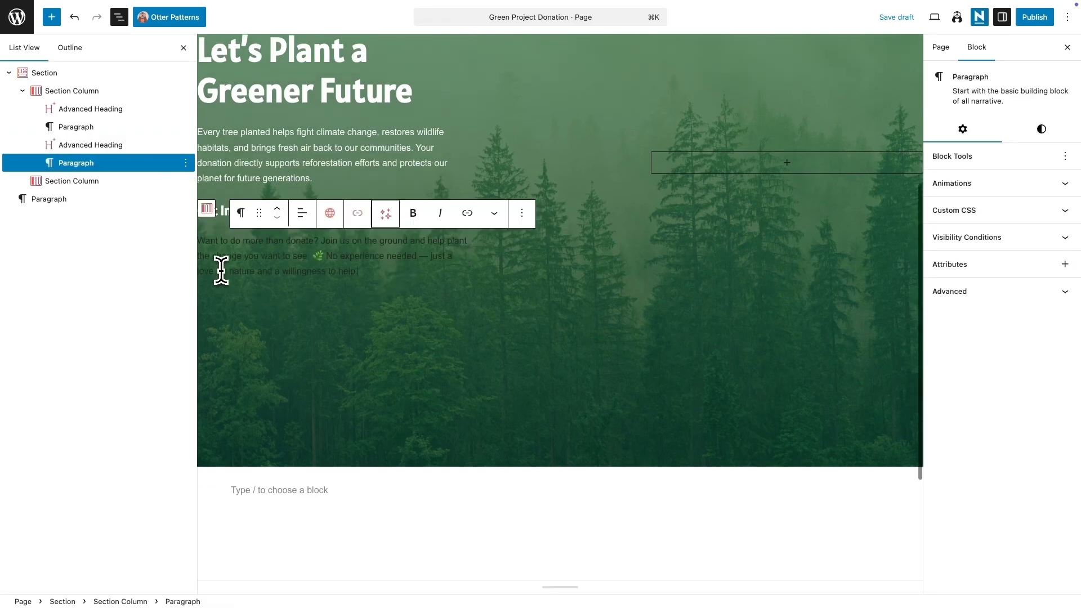
pyautogui.write('Want to do more than donate? Join us on the ground and help plant the change you want to see. 🌿 No experience needed — just a love for nature and a willingness to help.')
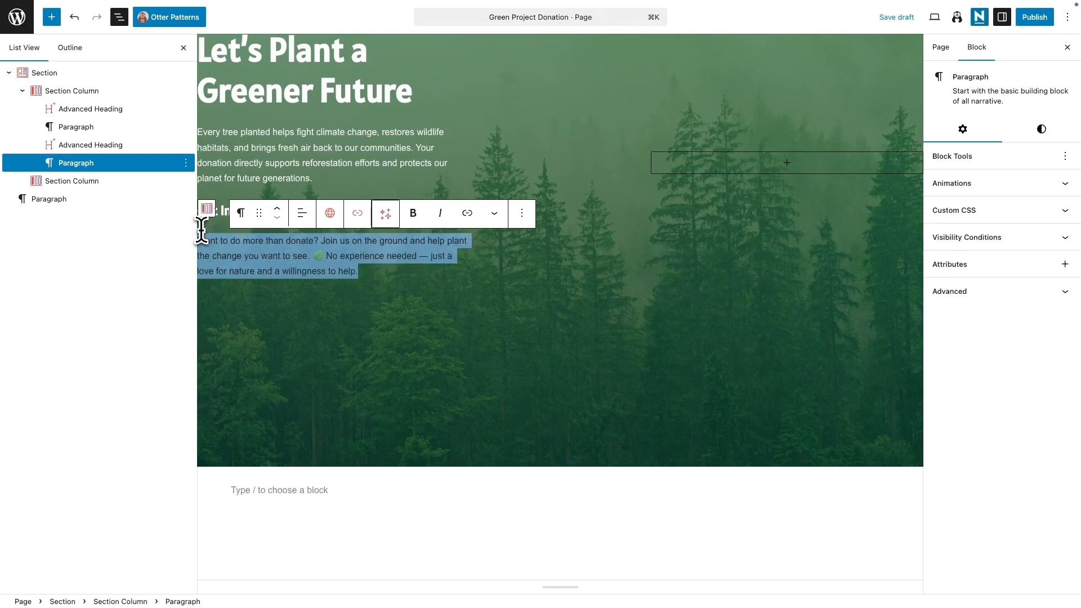
pyautogui.click(1042, 131)
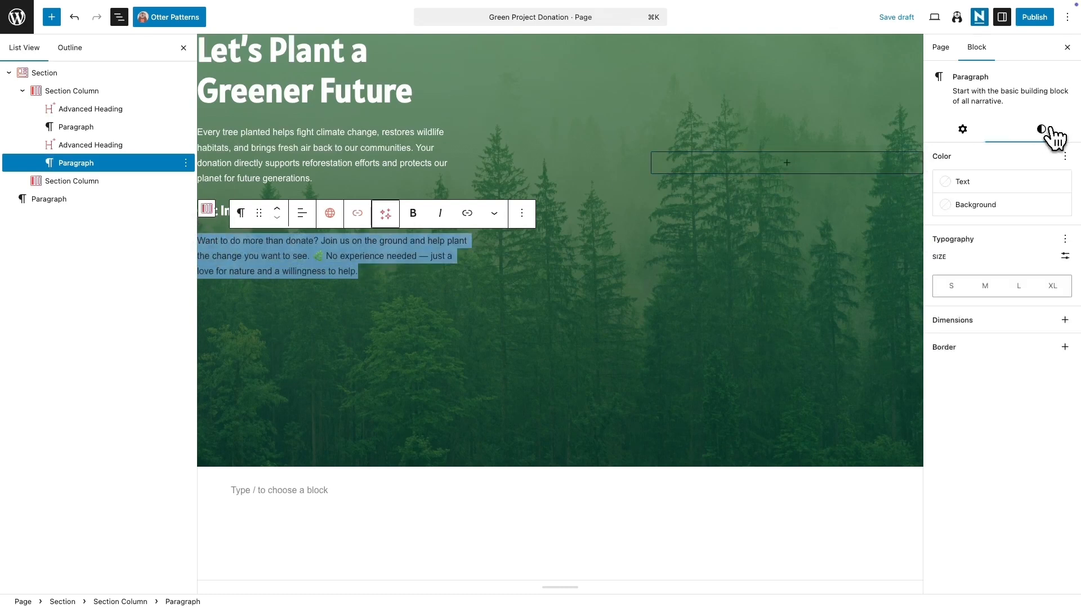
pyautogui.click(1011, 182)
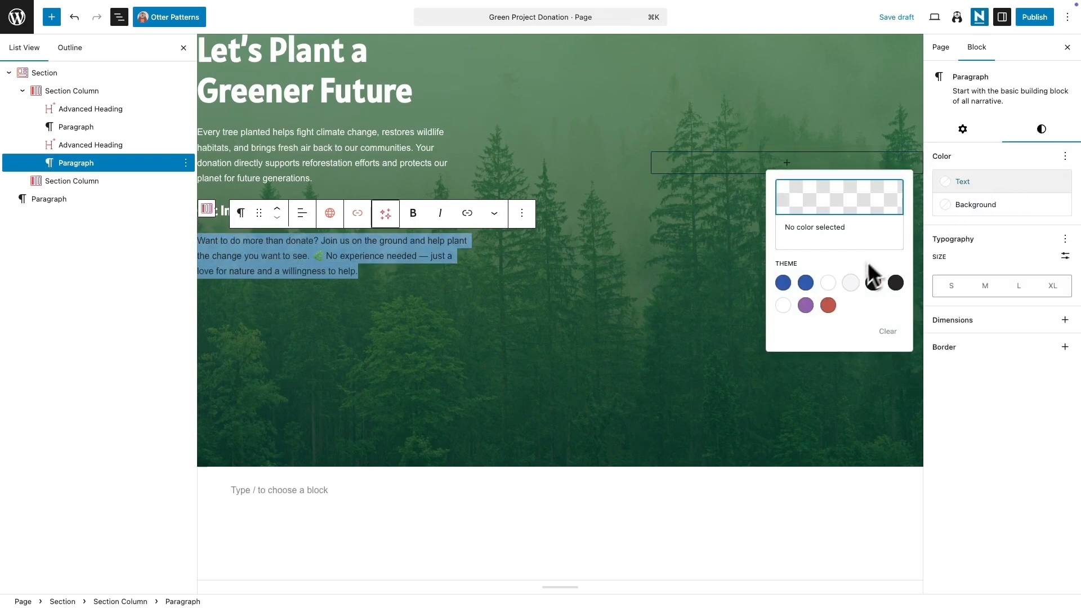
pyautogui.click(828, 282)
pyautogui.click(423, 279)
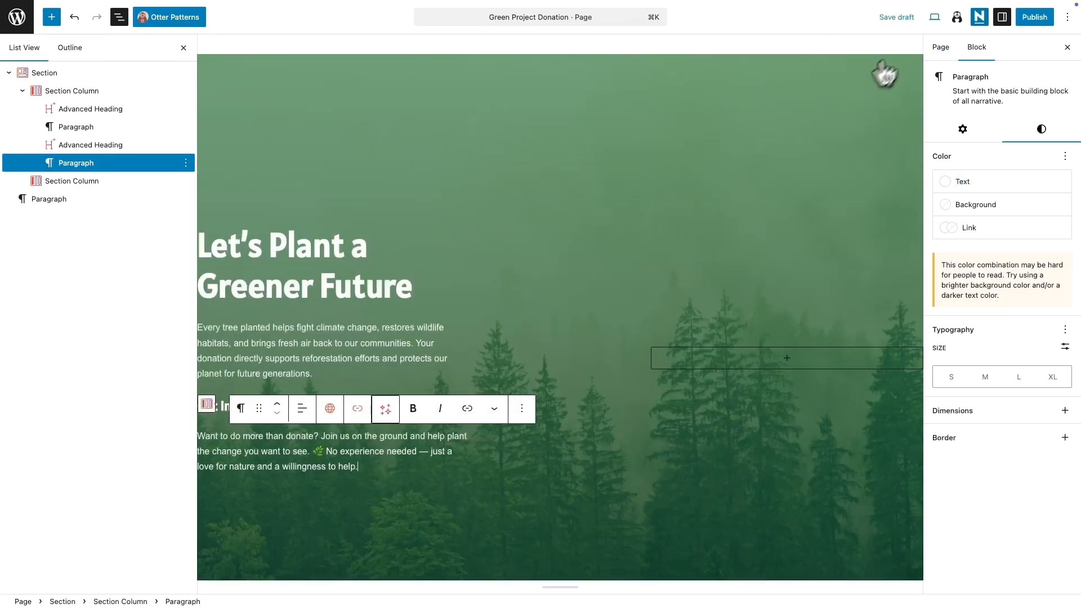
# Step: Preview the page in a new tab and return to the editor
pyautogui.click(934, 17)
pyautogui.click(867, 121)
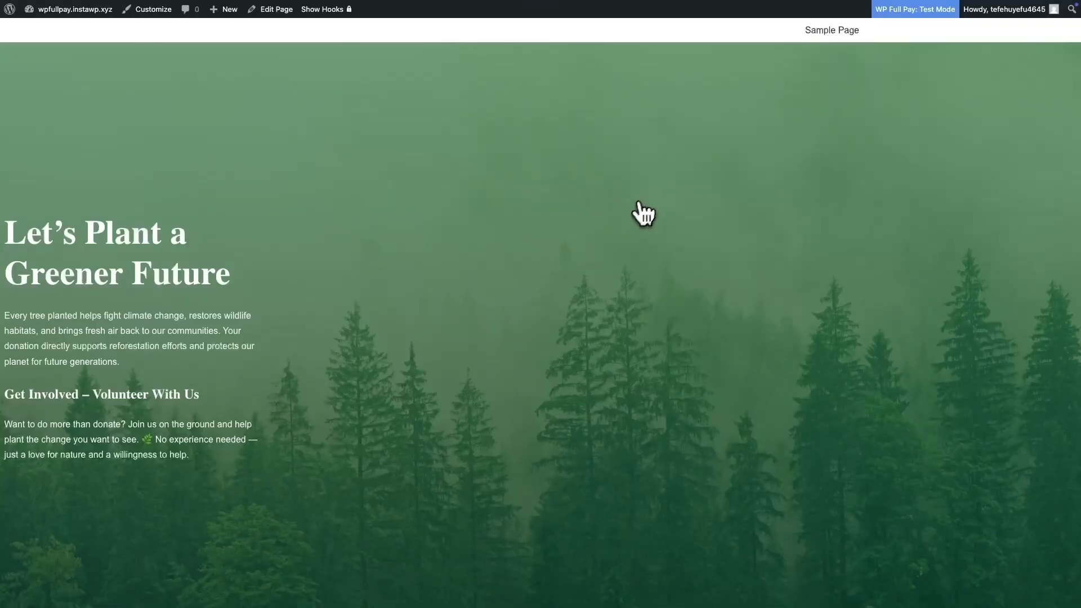
pyautogui.scroll(-1, 437, 362)
pyautogui.scroll(1, 422, 367)
pyautogui.moveTo(96, 277)
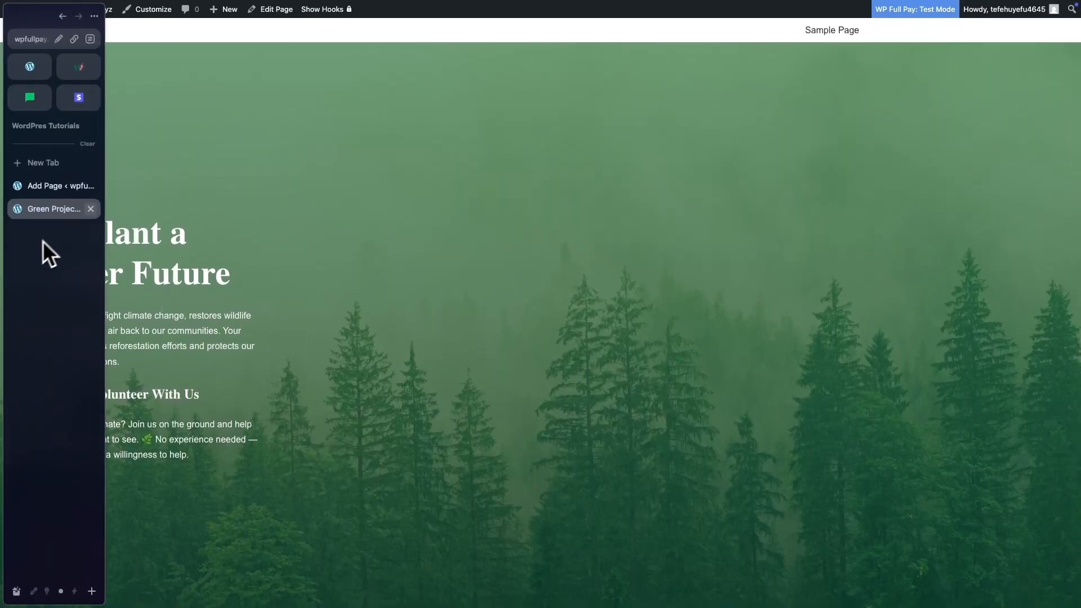
pyautogui.click(45, 185)
# Step: Set the Section's maximum content width to 1200 px and align its content to the centre horizontally
pyautogui.click(982, 153)
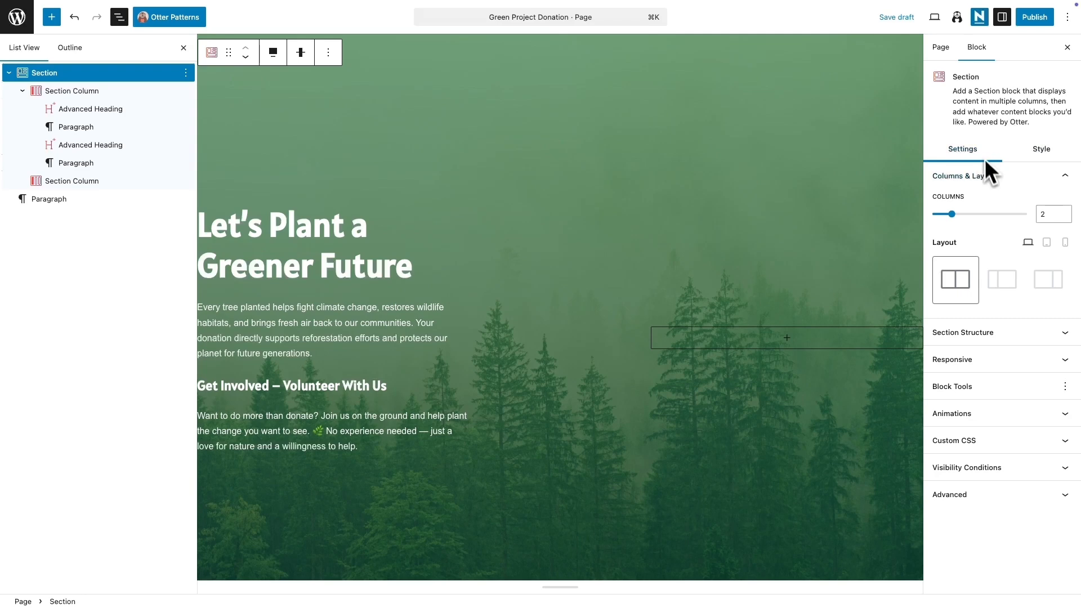
pyautogui.click(1008, 333)
pyautogui.click(998, 411)
pyautogui.write('1200')
pyautogui.scroll(-2, 979, 445)
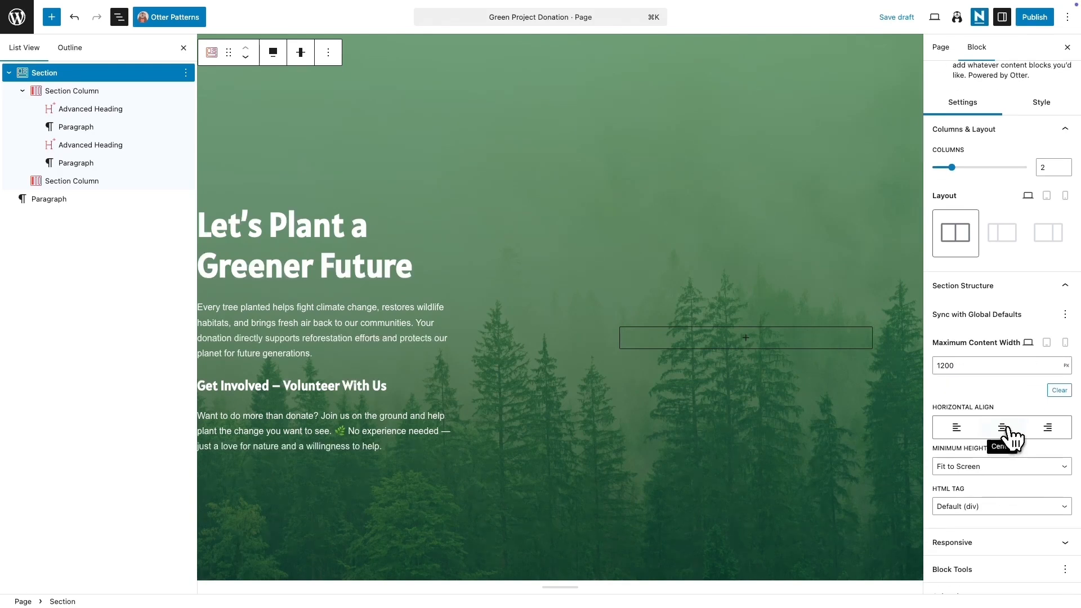
pyautogui.click(1004, 429)
# Step: Preview the page in a new tab and return to the editor
pyautogui.click(935, 18)
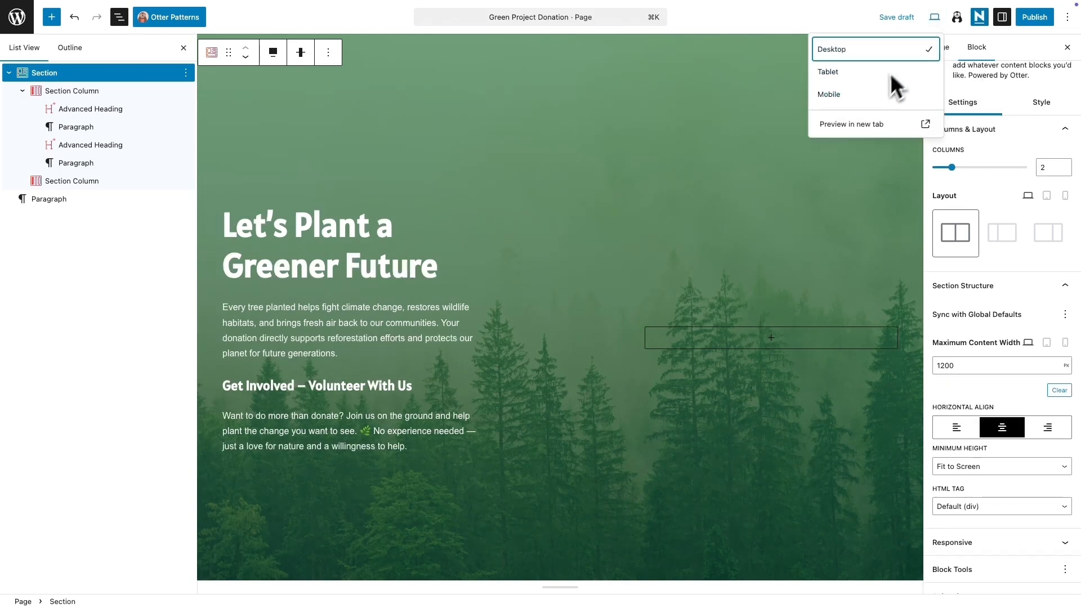
pyautogui.click(866, 124)
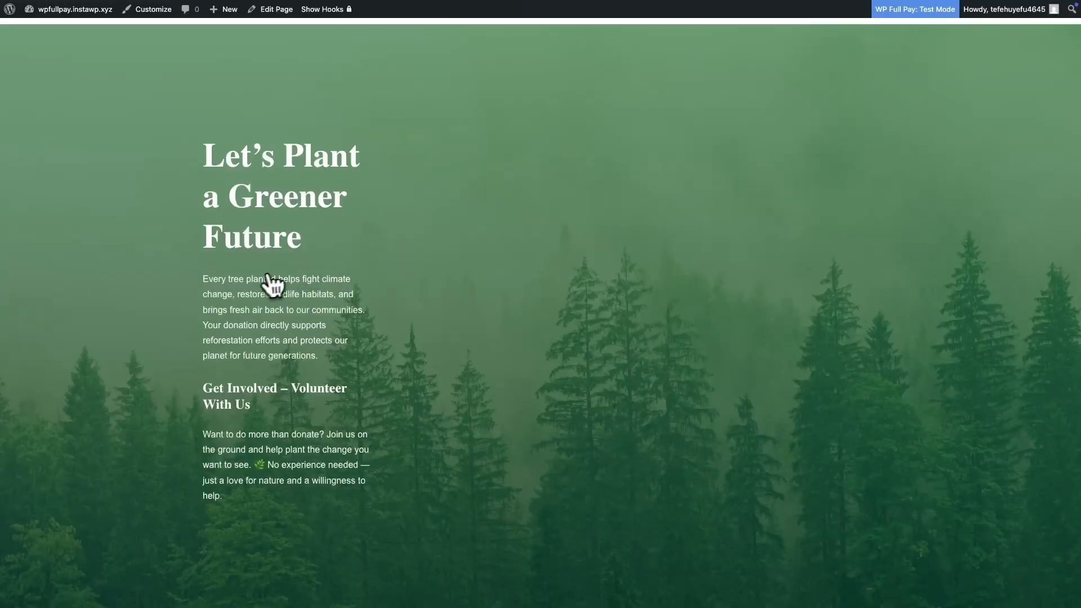
pyautogui.moveTo(17, 248)
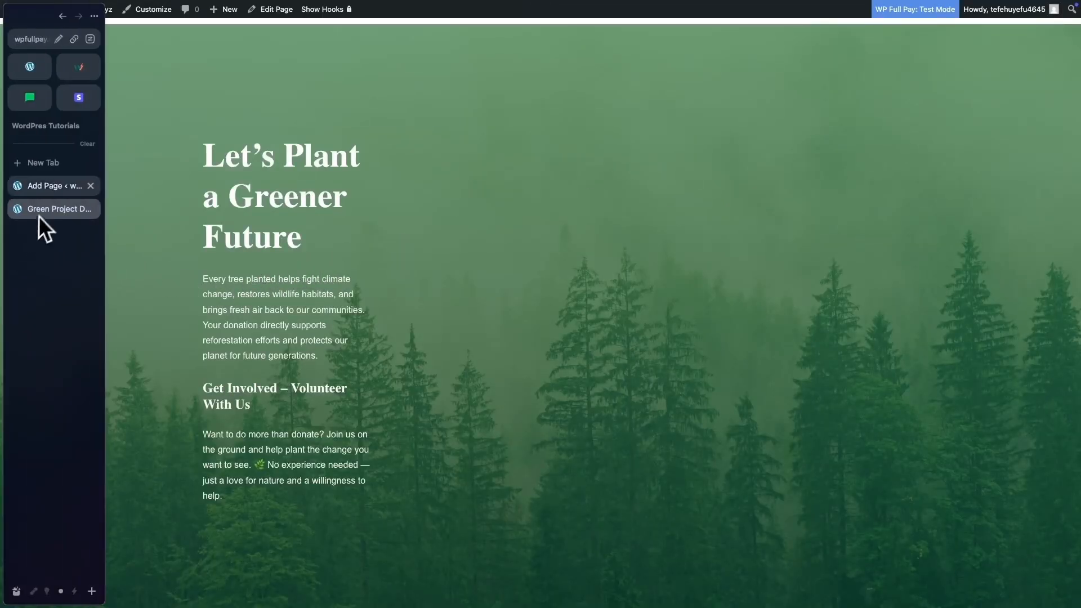
pyautogui.click(45, 190)
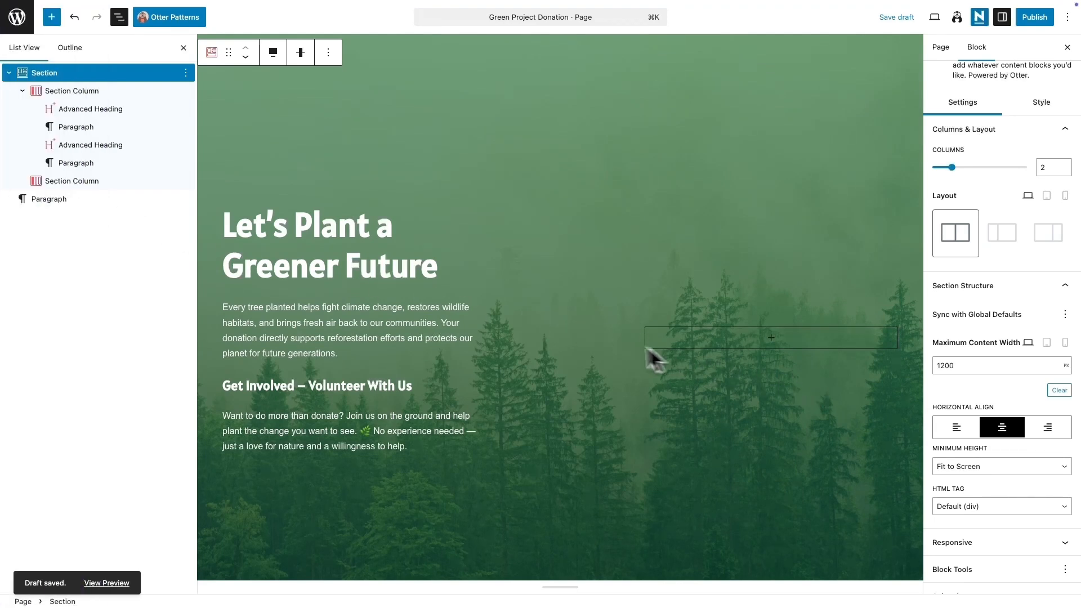
# Step: Set the first Section Column's right padding to 10% and check the result in a new preview tab
pyautogui.click(101, 92)
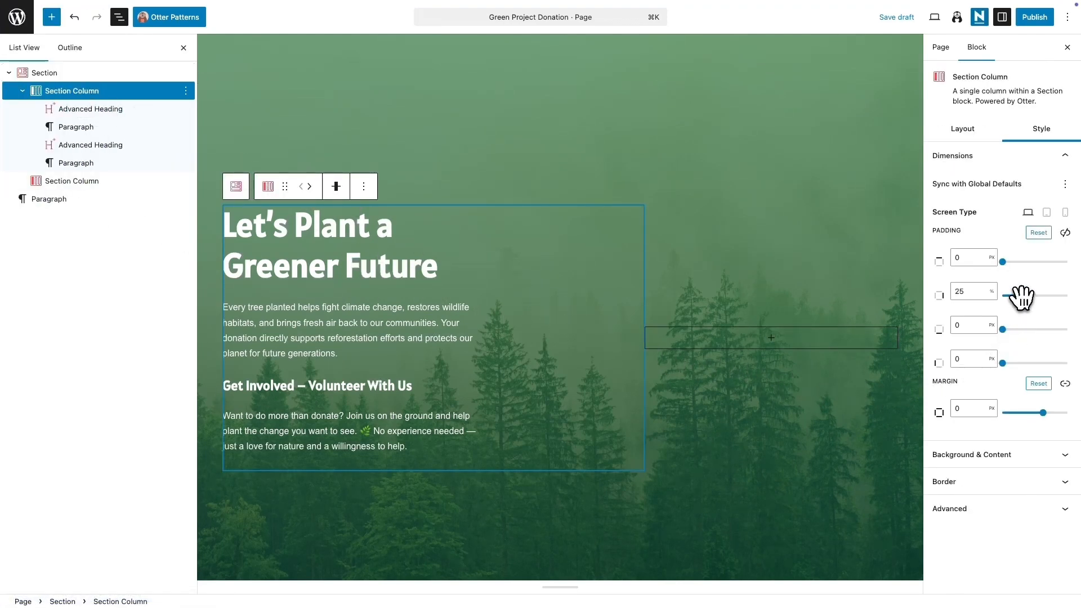
pyautogui.click(973, 292)
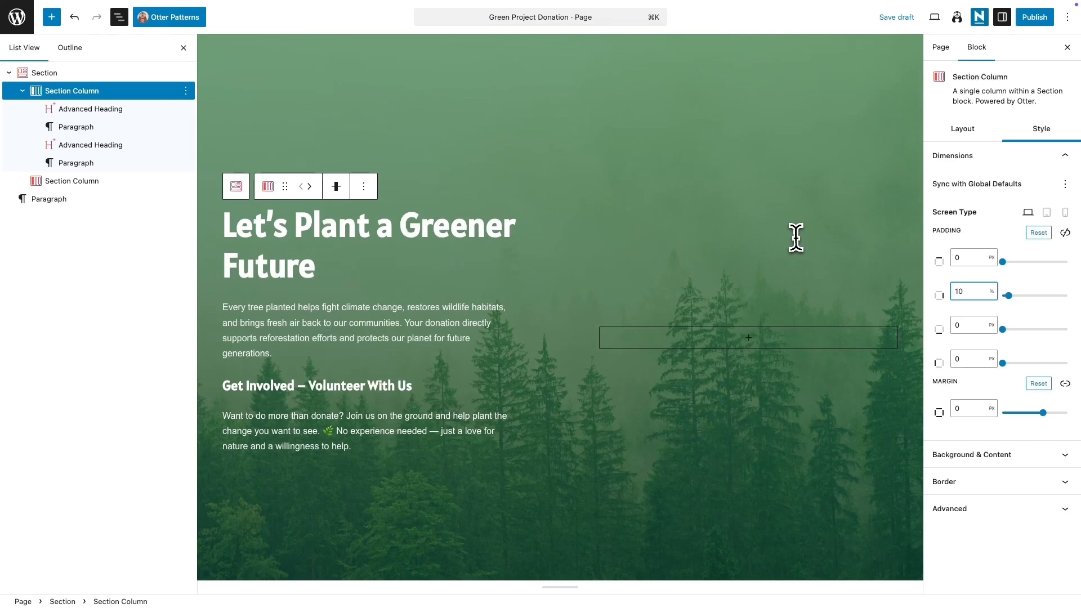
pyautogui.click(934, 17)
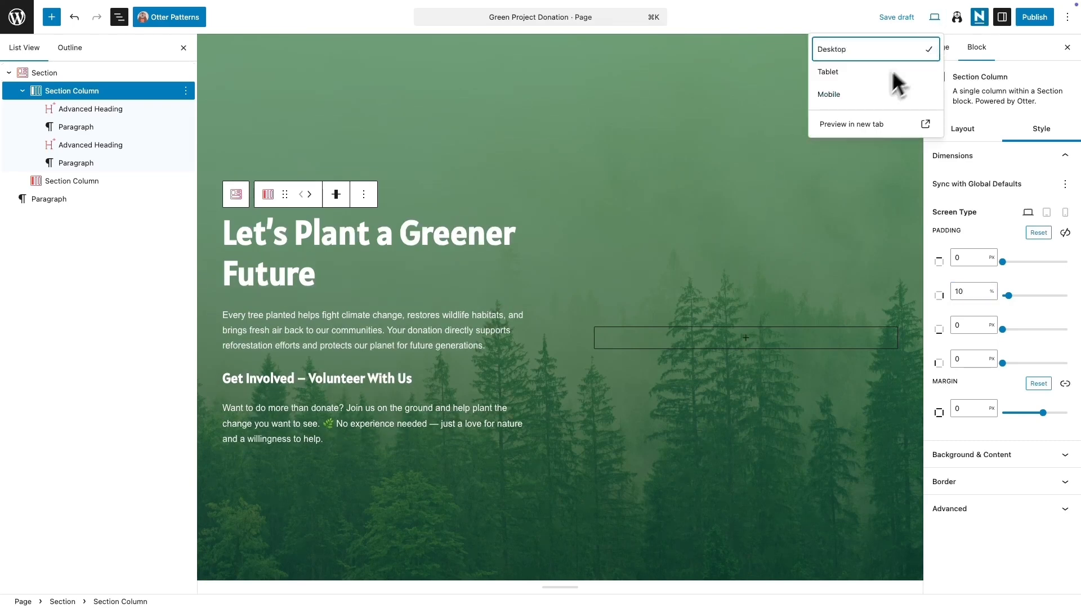
pyautogui.click(853, 122)
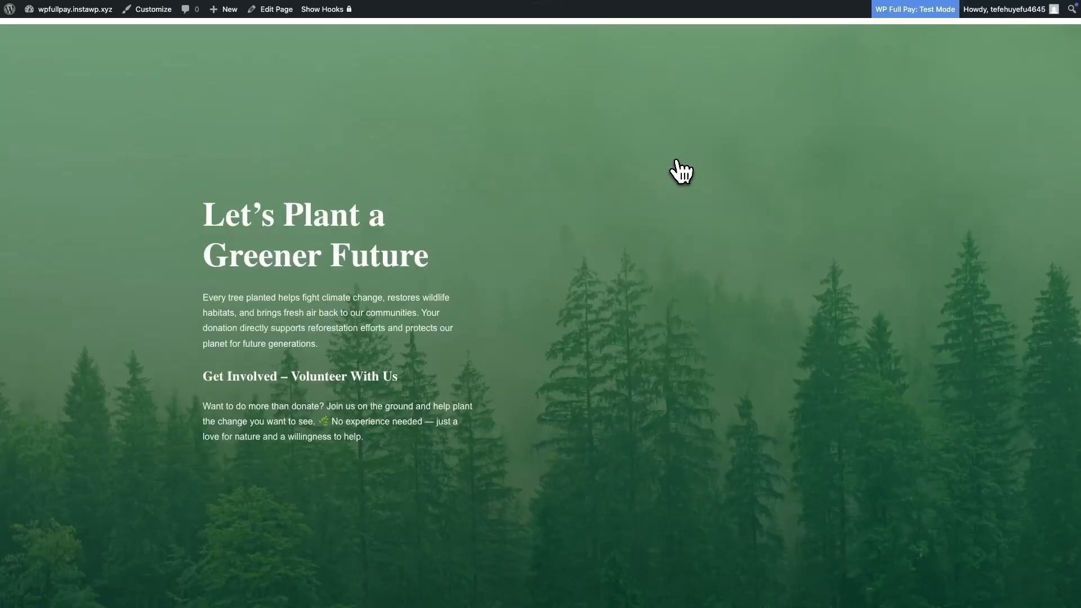
pyautogui.press('super+w')
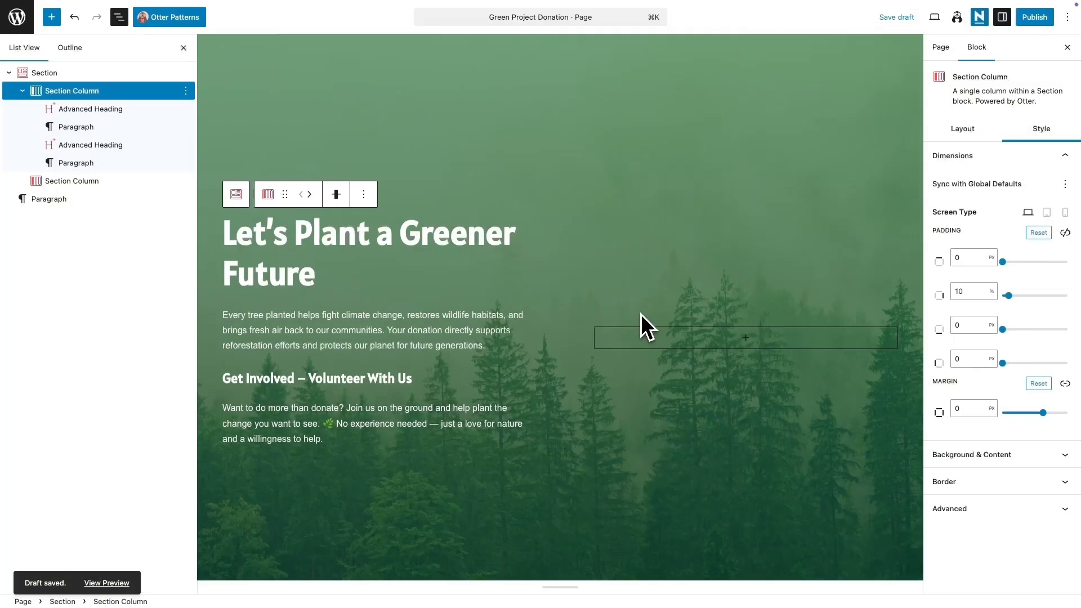
# Step: Insert a Form by WP Full Pay block into the second Section Column and select the GreenProject form
pyautogui.click(746, 339)
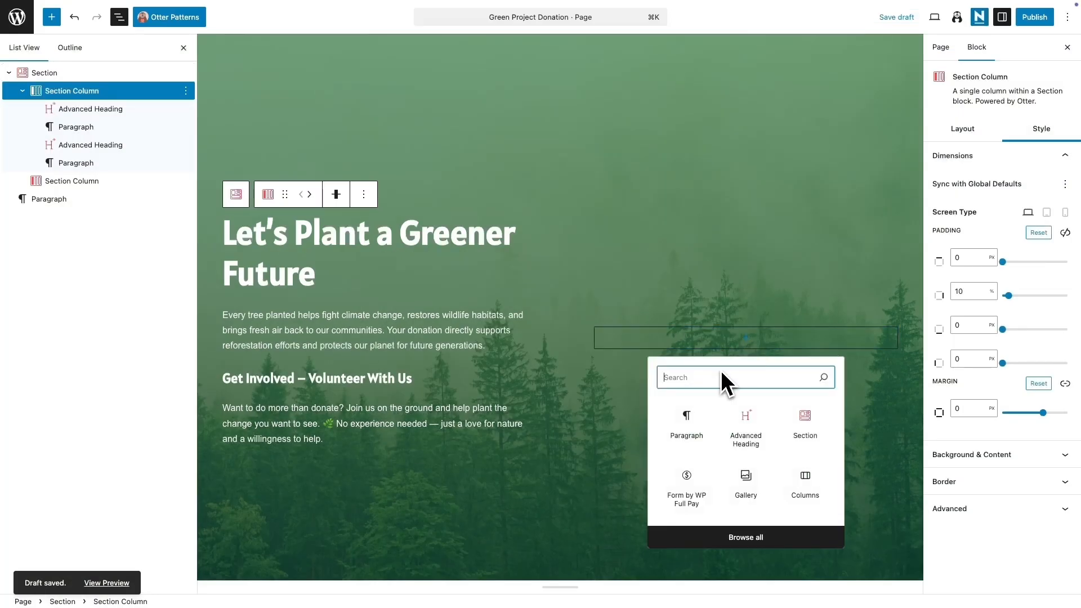
pyautogui.write('wp full')
pyautogui.click(692, 425)
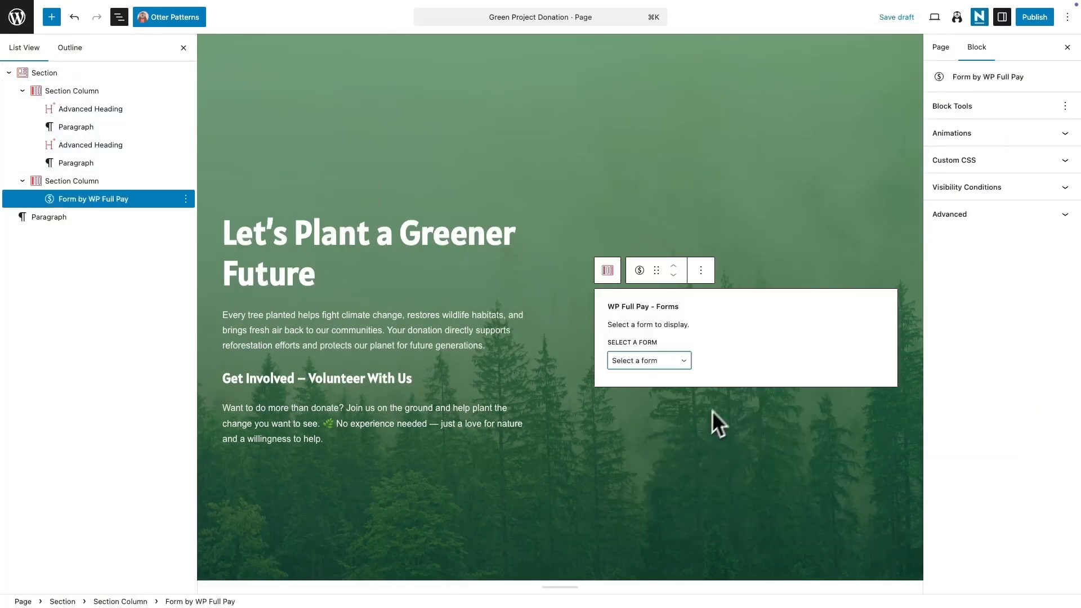
pyautogui.click(683, 362)
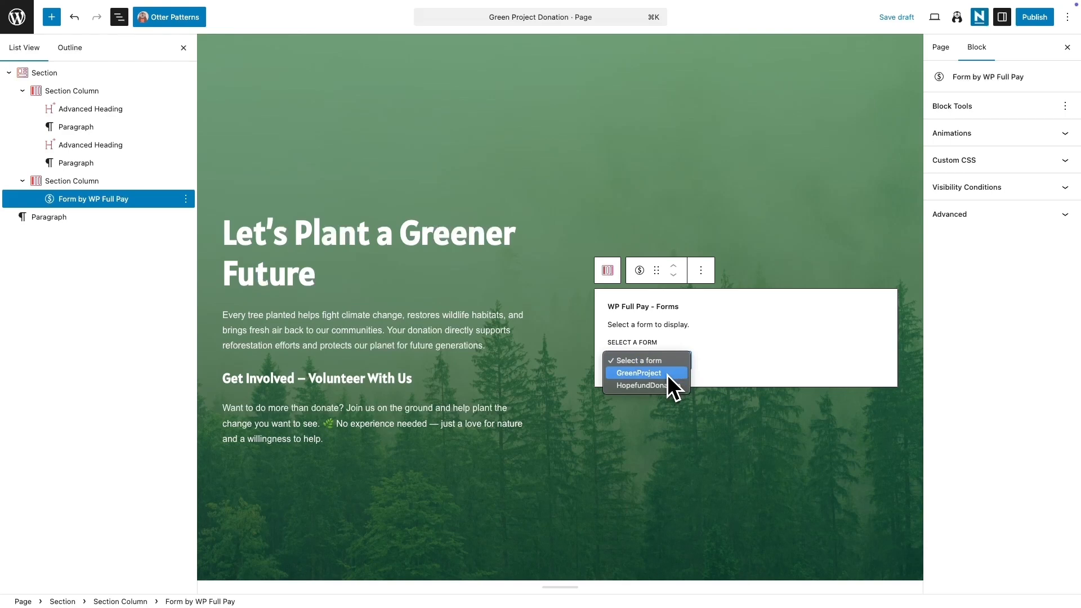
pyautogui.click(667, 374)
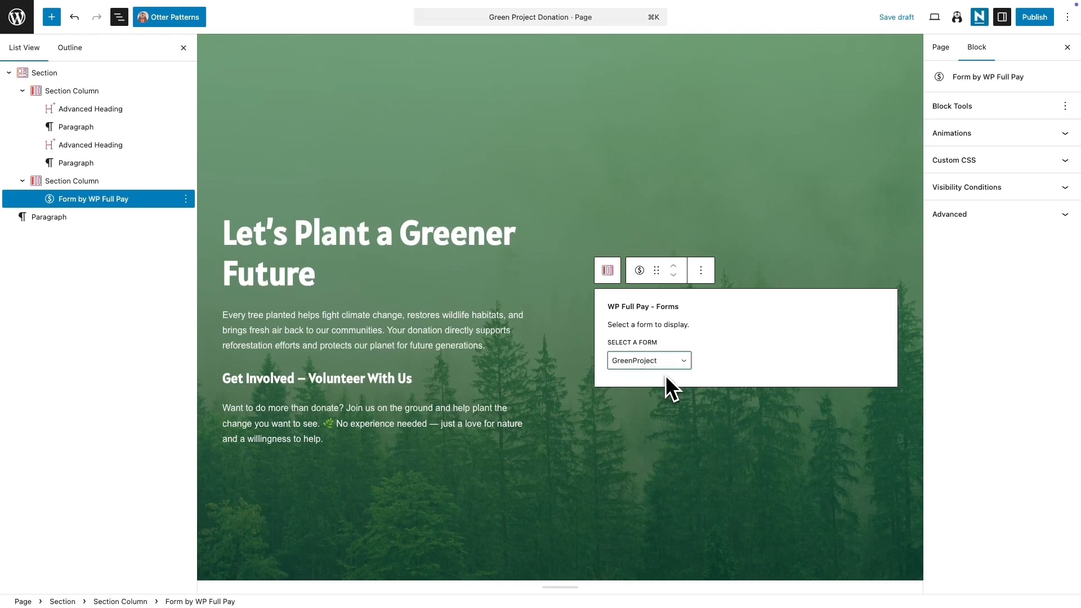
# Step: Preview the page with the donation form in a new tab, scrolling through the form
pyautogui.click(934, 17)
pyautogui.click(873, 125)
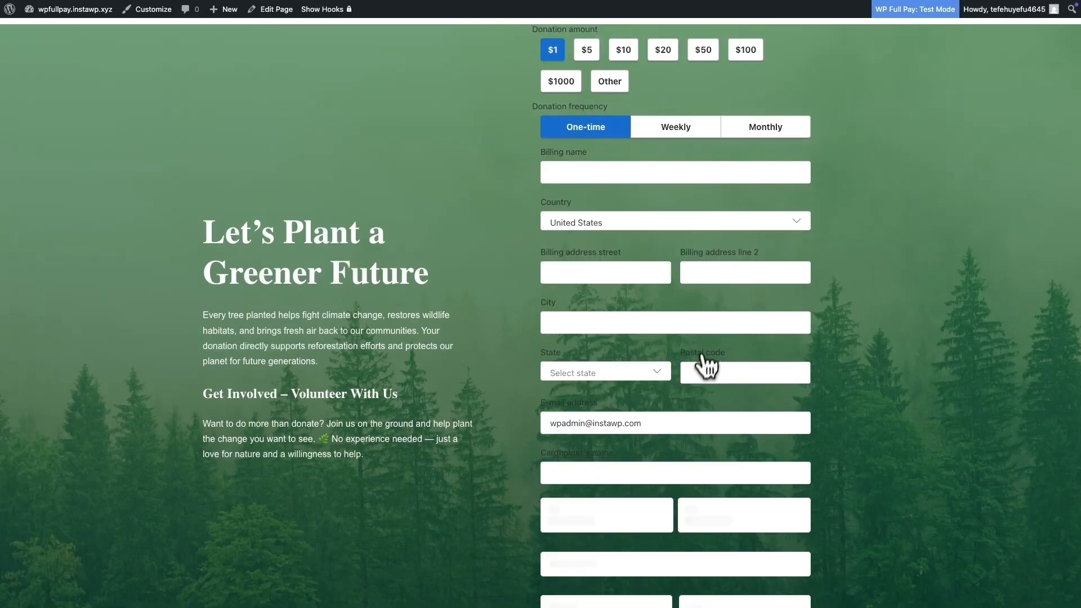
pyautogui.scroll(-3, 699, 381)
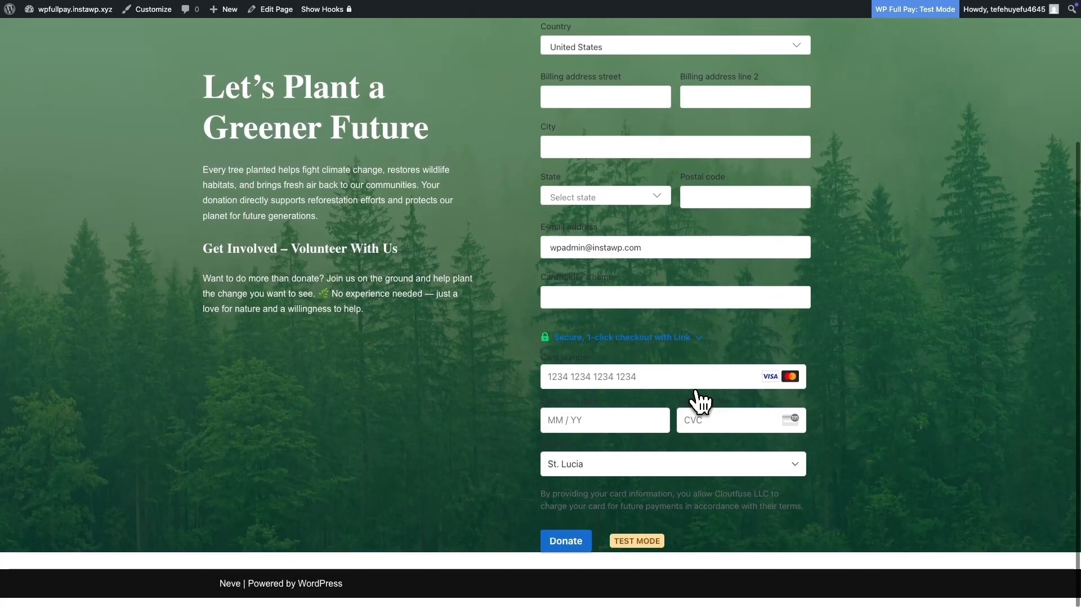
pyautogui.scroll(3, 700, 401)
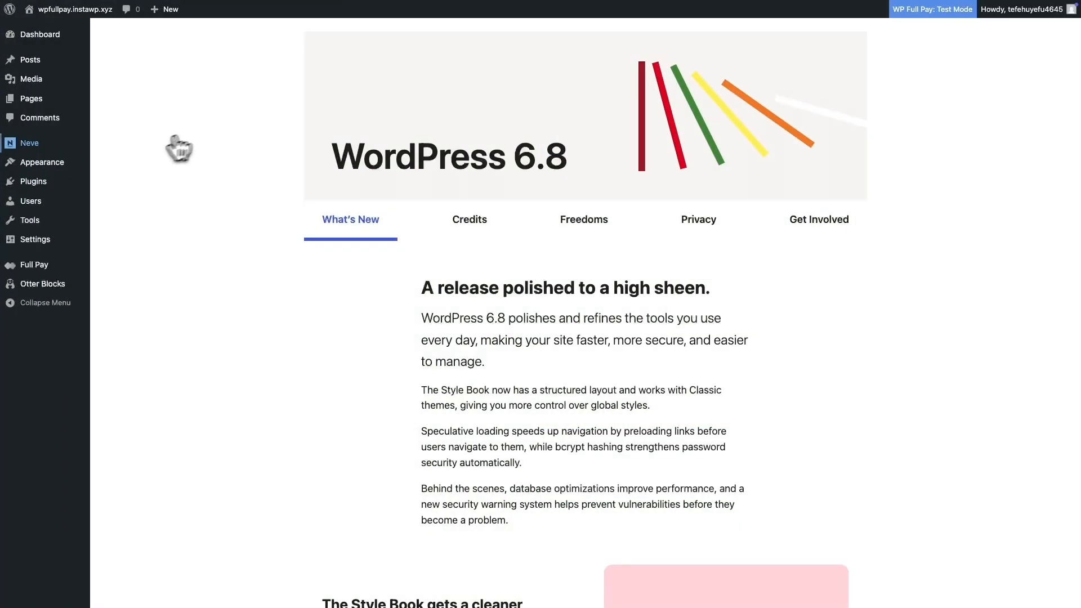
# Step: Open the Green Project form's field settings in Full Pay, turn off the billing address field and save
pyautogui.moveTo(31, 264)
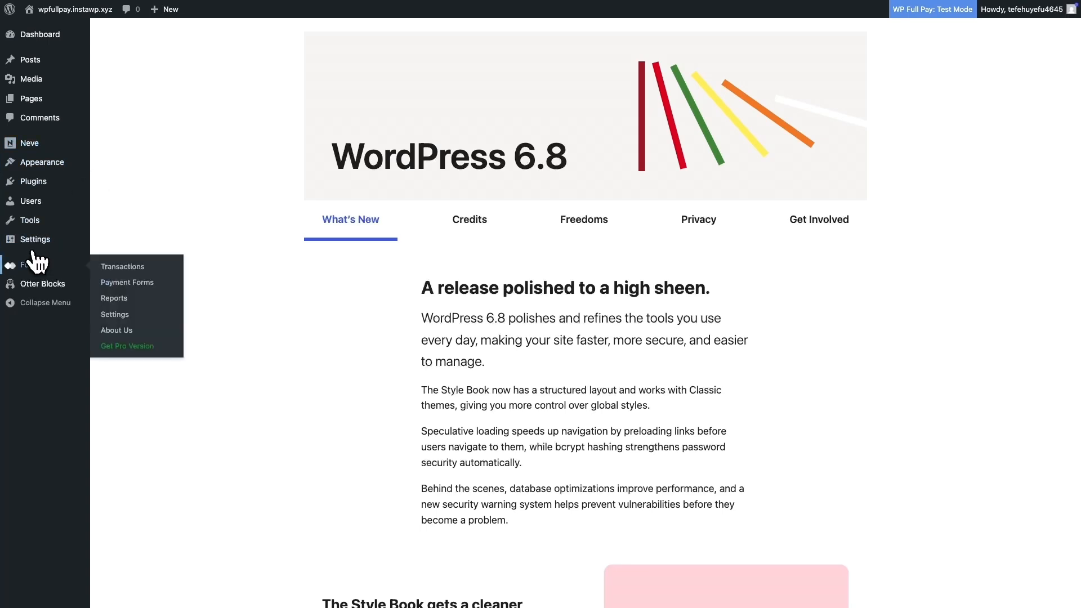
pyautogui.click(125, 284)
pyautogui.click(976, 162)
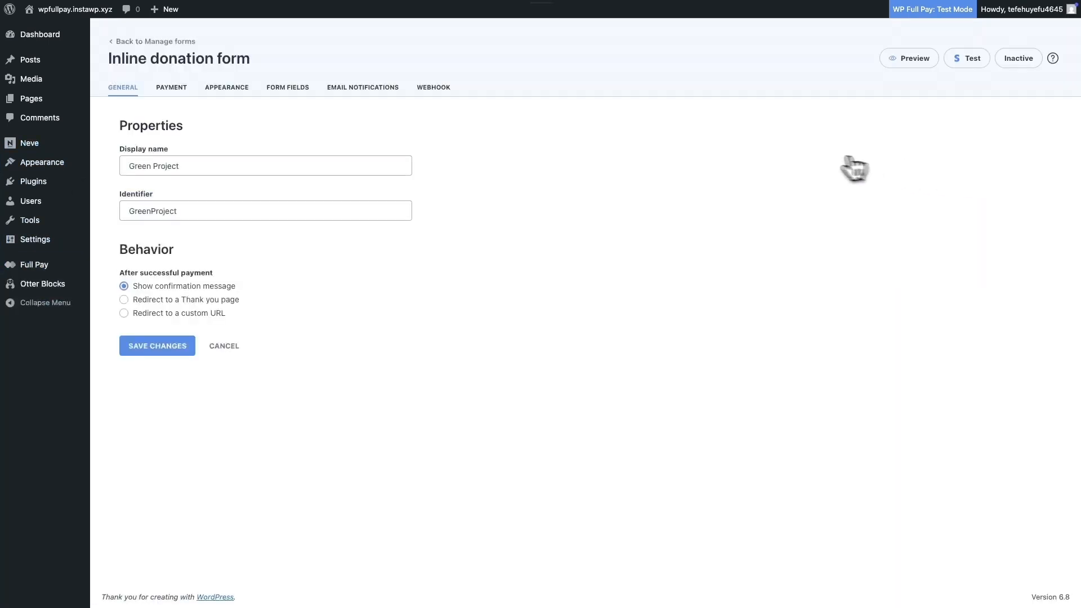
pyautogui.click(302, 89)
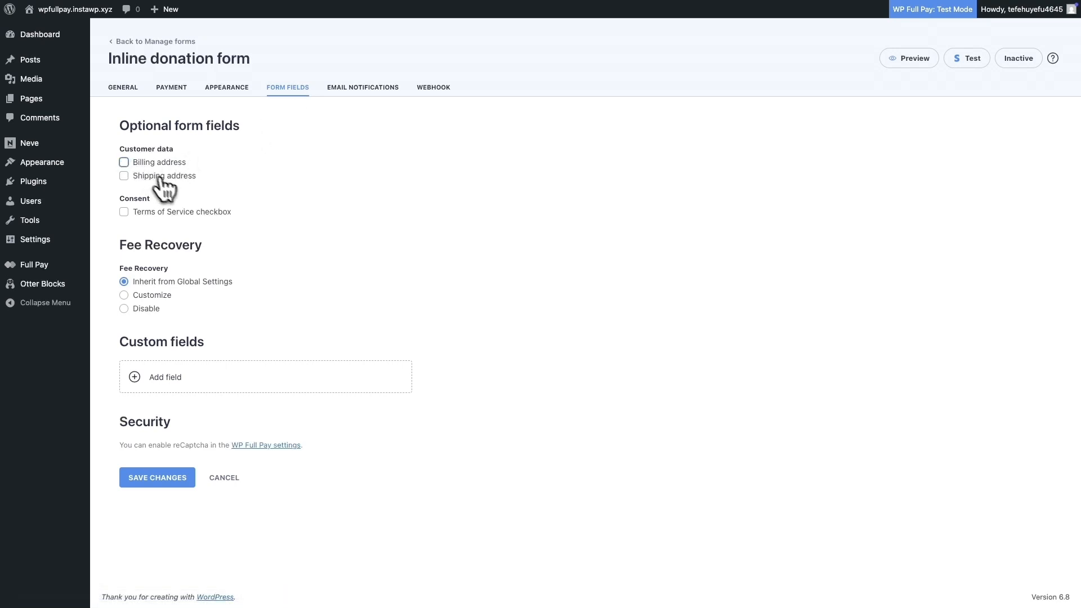
pyautogui.click(176, 477)
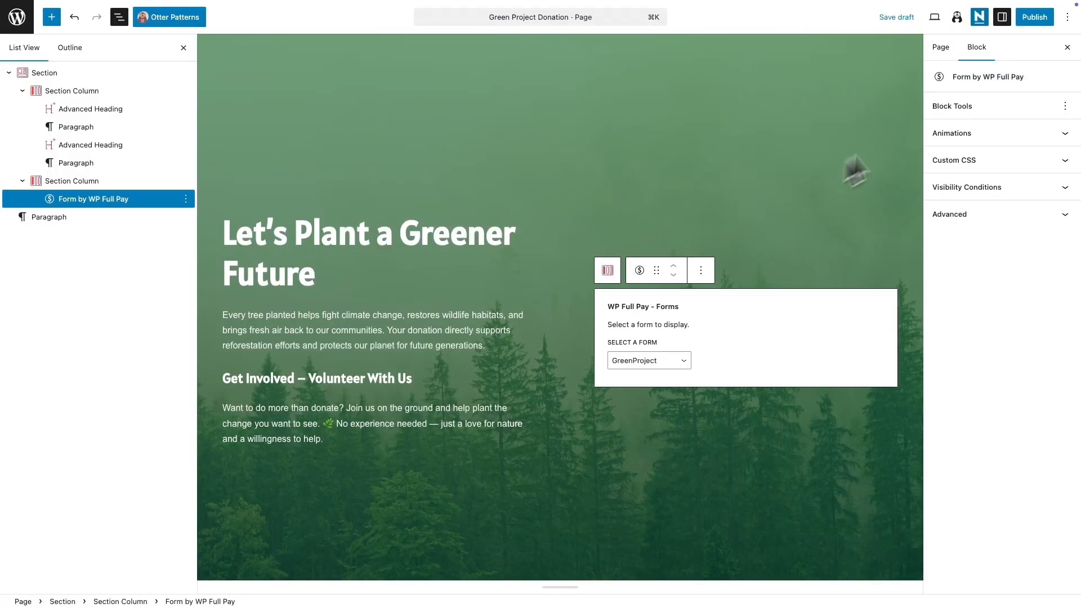
# Step: Preview the page again and scroll through the shortened form
pyautogui.click(934, 16)
pyautogui.click(845, 122)
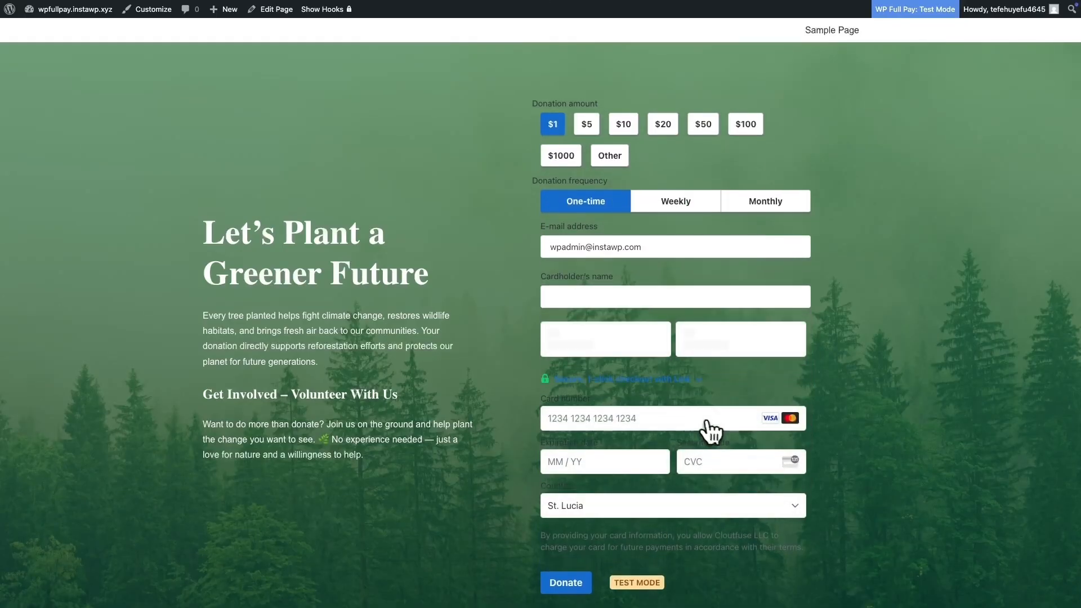
pyautogui.scroll(-2, 717, 450)
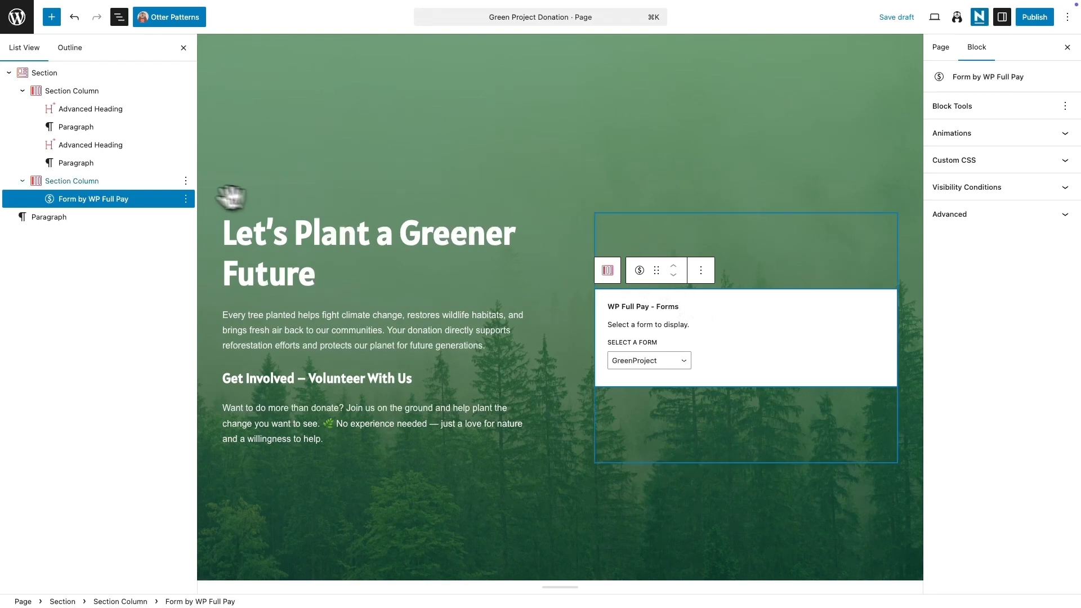
# Step: Give the form's Section Column a white background and 30 px padding
pyautogui.click(107, 181)
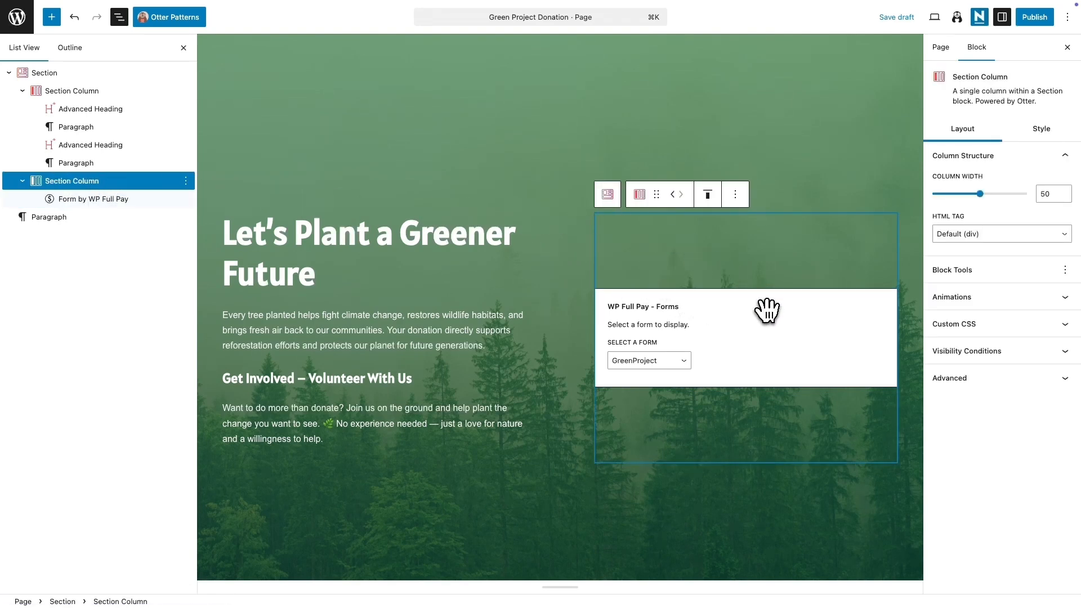
pyautogui.click(1041, 131)
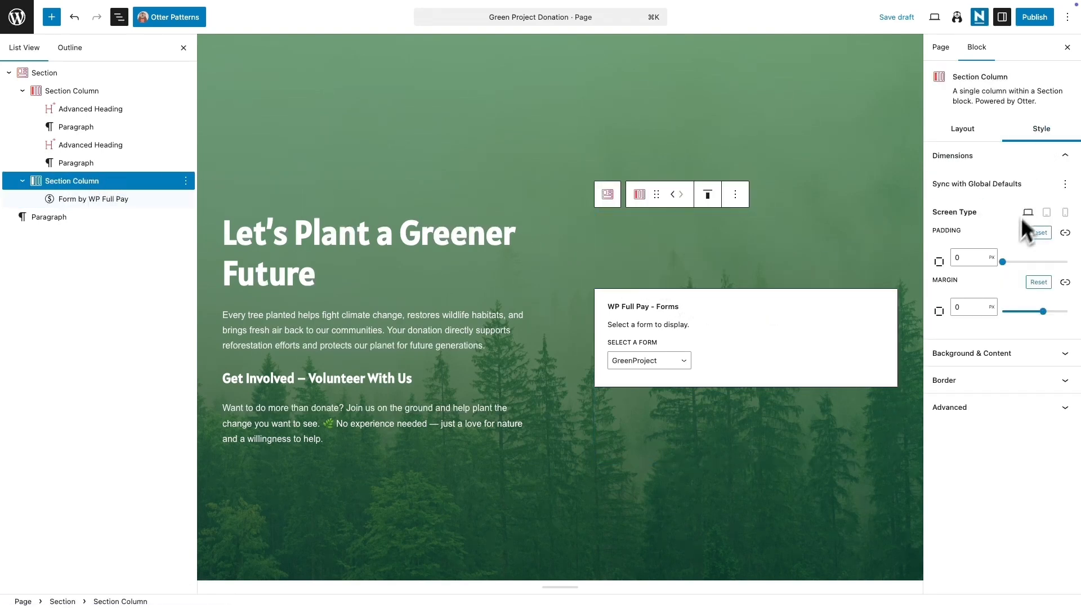
pyautogui.click(988, 350)
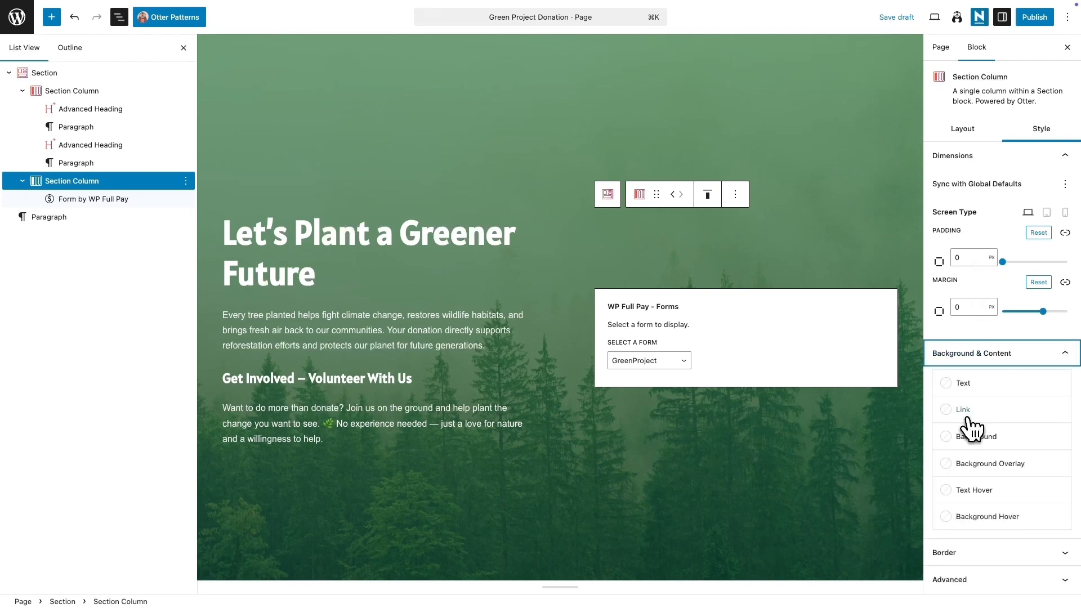
pyautogui.click(971, 438)
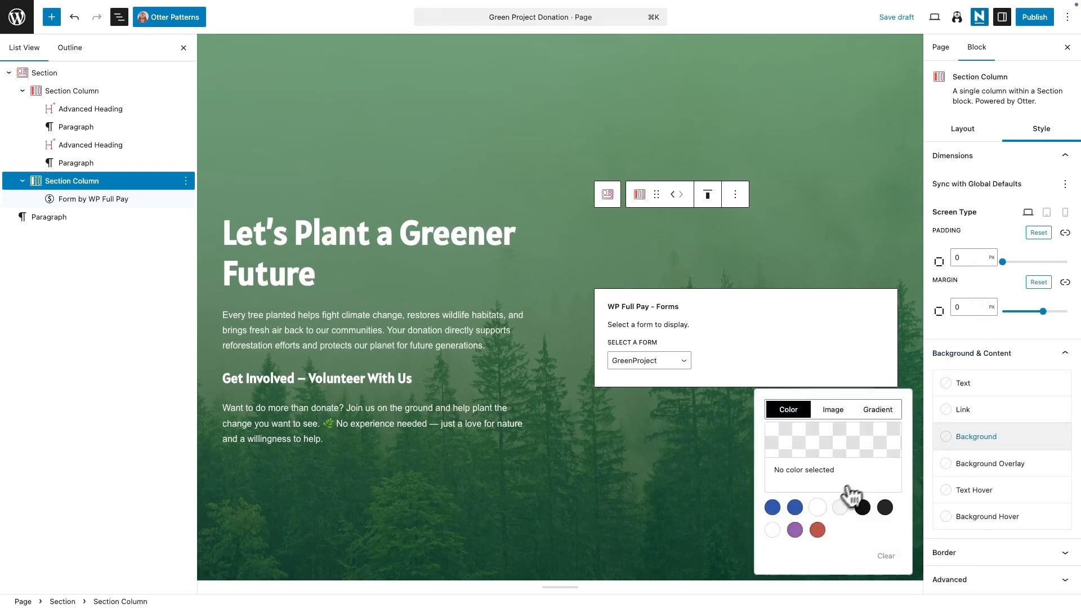
pyautogui.click(817, 508)
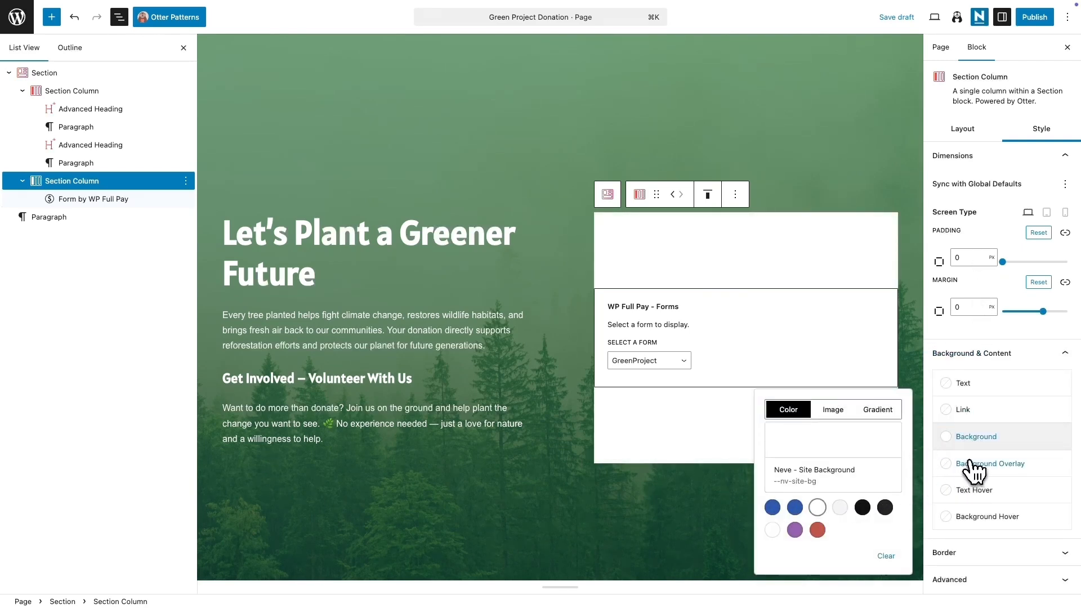
pyautogui.click(964, 258)
pyautogui.write('3')
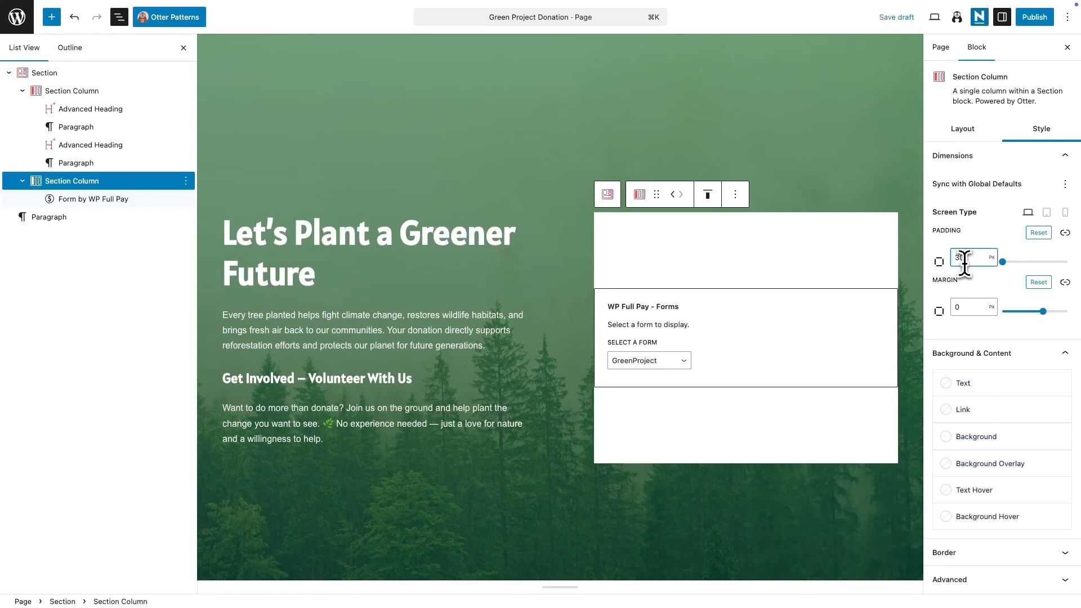
pyautogui.write('0')
# Step: Preview the page in a new tab
pyautogui.click(934, 16)
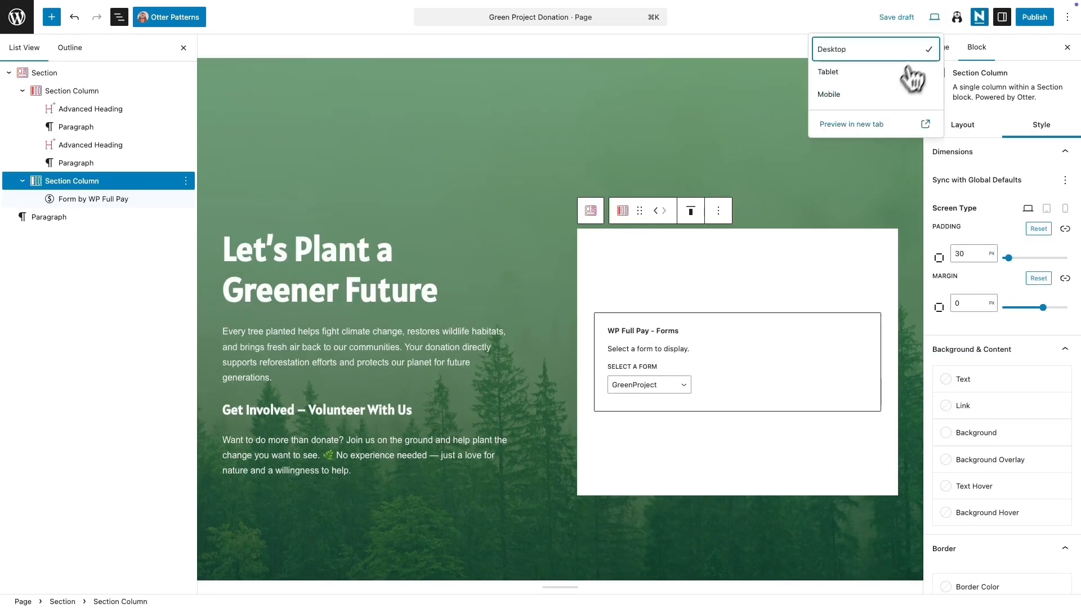
pyautogui.click(878, 123)
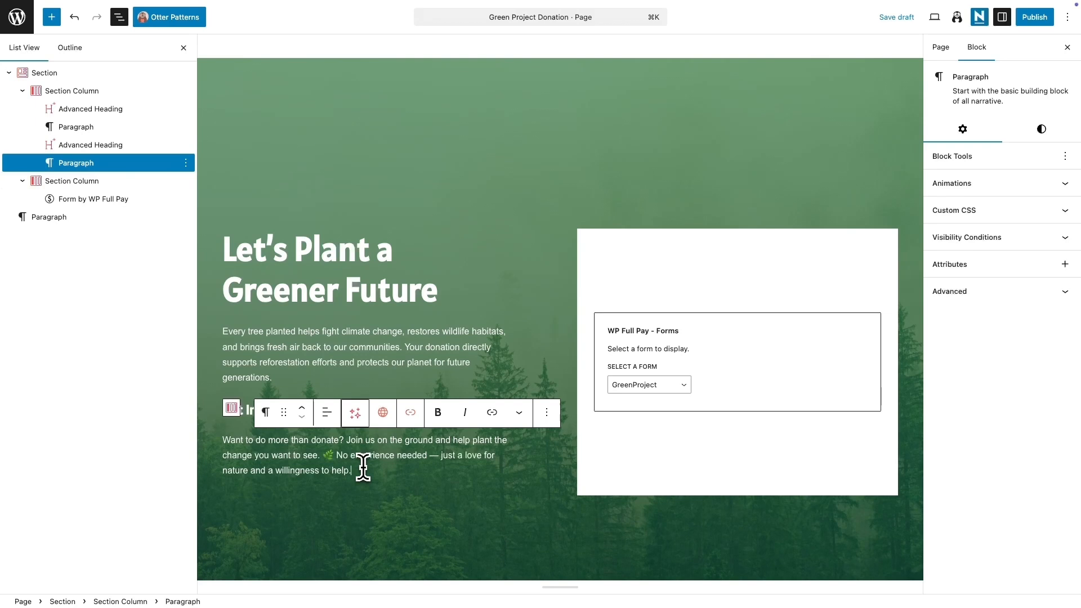
# Step: Add a button labelled "Become a Volunteer" below the volunteer paragraph in the first column
pyautogui.press('Return')
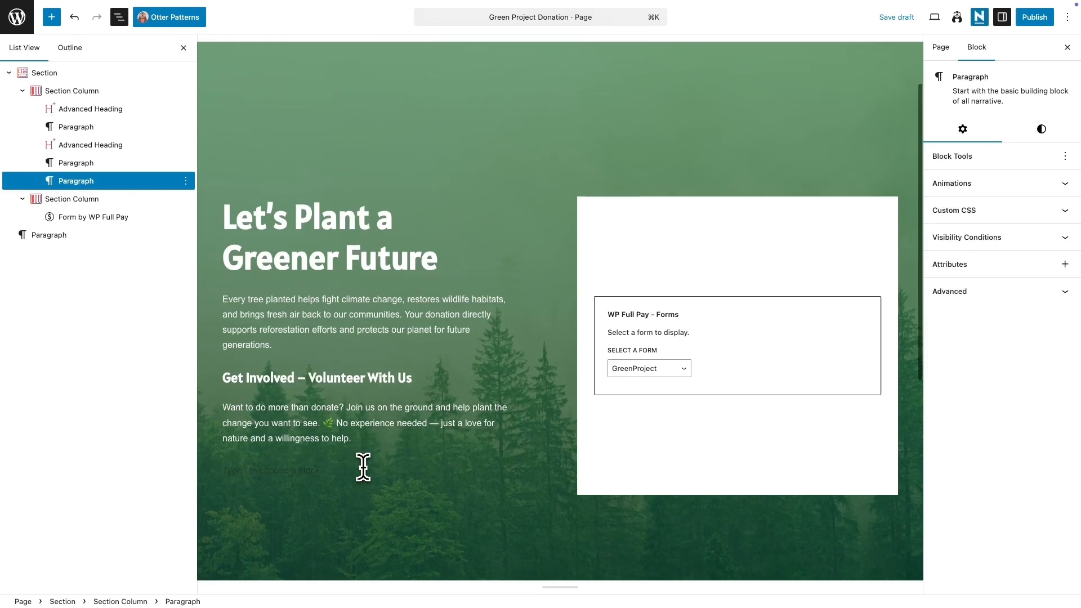
pyautogui.write('/but')
pyautogui.press('Down')
pyautogui.press('Return')
pyautogui.click(289, 482)
pyautogui.write('Become a Volunteer')
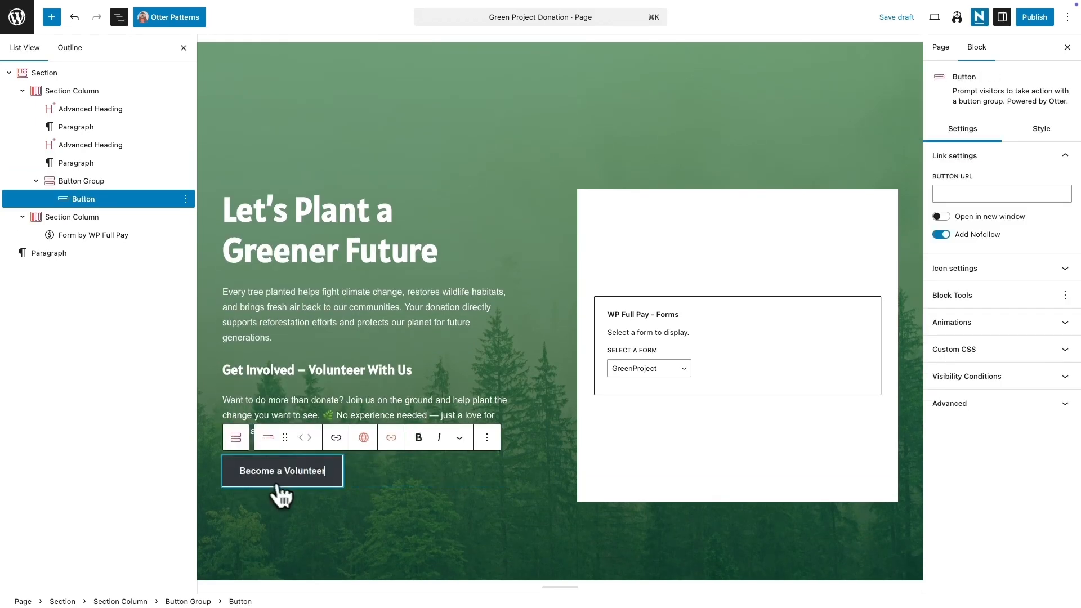
# Step: Set the button's hover text colour to green #00D52E
pyautogui.click(308, 480)
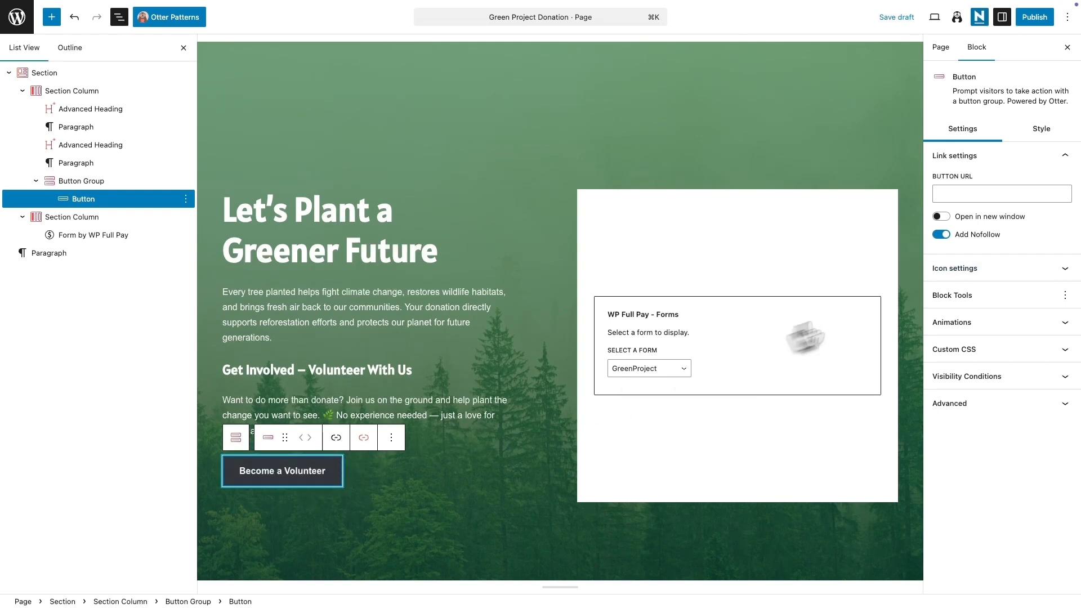
pyautogui.click(1045, 131)
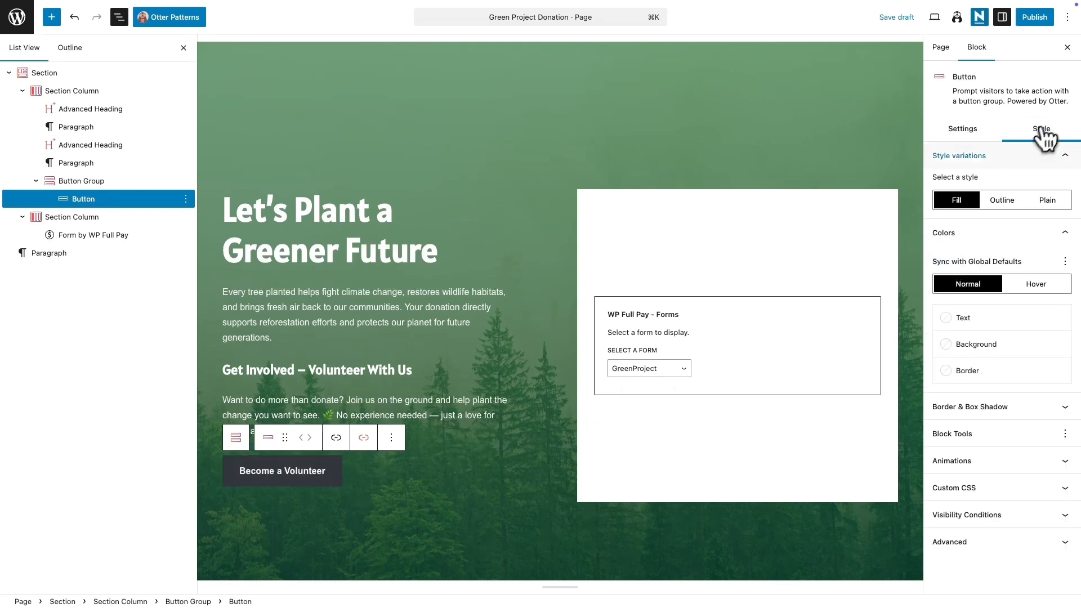
pyautogui.click(1038, 285)
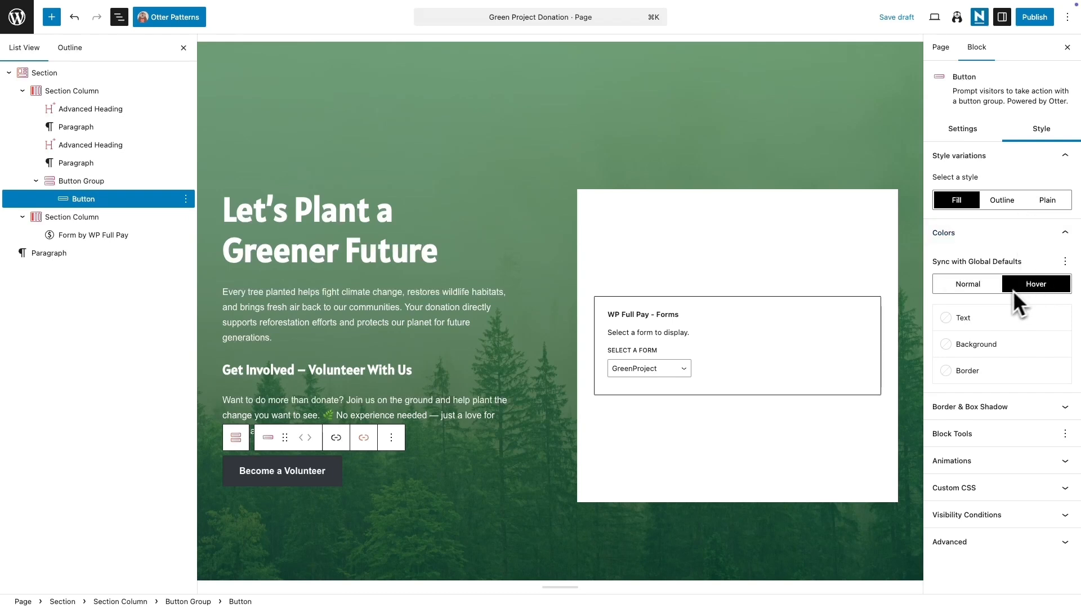
pyautogui.click(963, 318)
pyautogui.click(832, 304)
pyautogui.click(823, 487)
pyautogui.moveTo(877, 429); pyautogui.dragTo(904, 388)
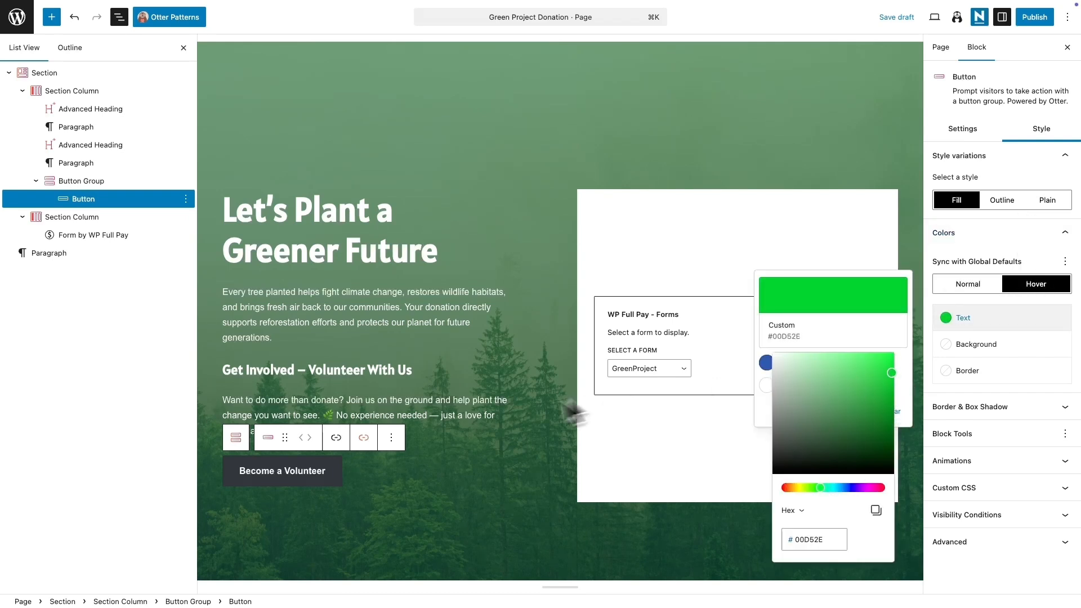
# Step: Insert a Section with three equal 1:1:1 columns below the volunteer paragraph
pyautogui.scroll(-2, 380, 362)
pyautogui.click(379, 361)
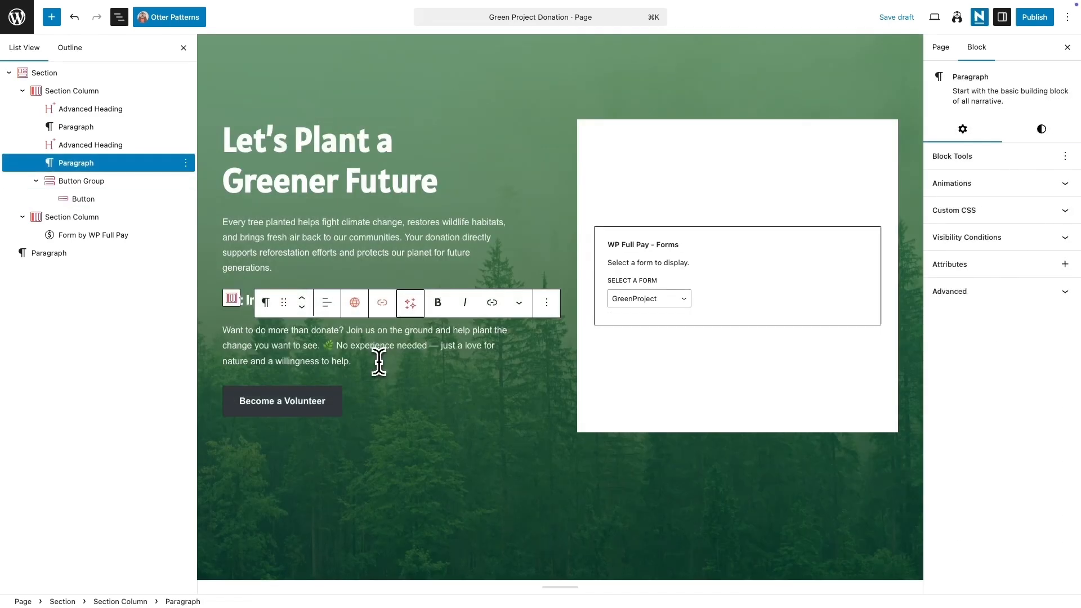
pyautogui.press('Return')
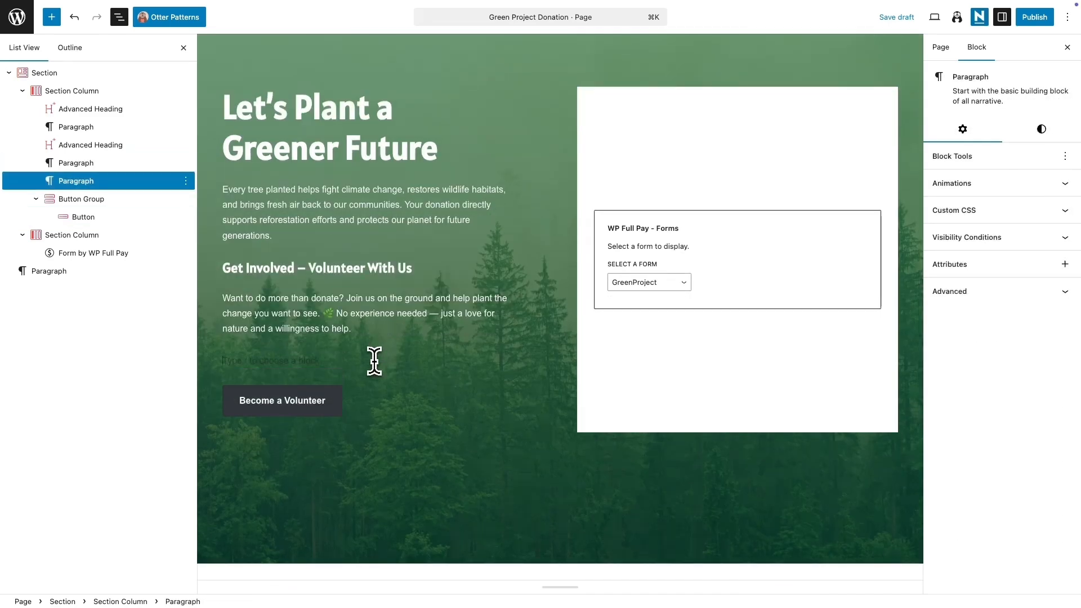
pyautogui.write('/sect')
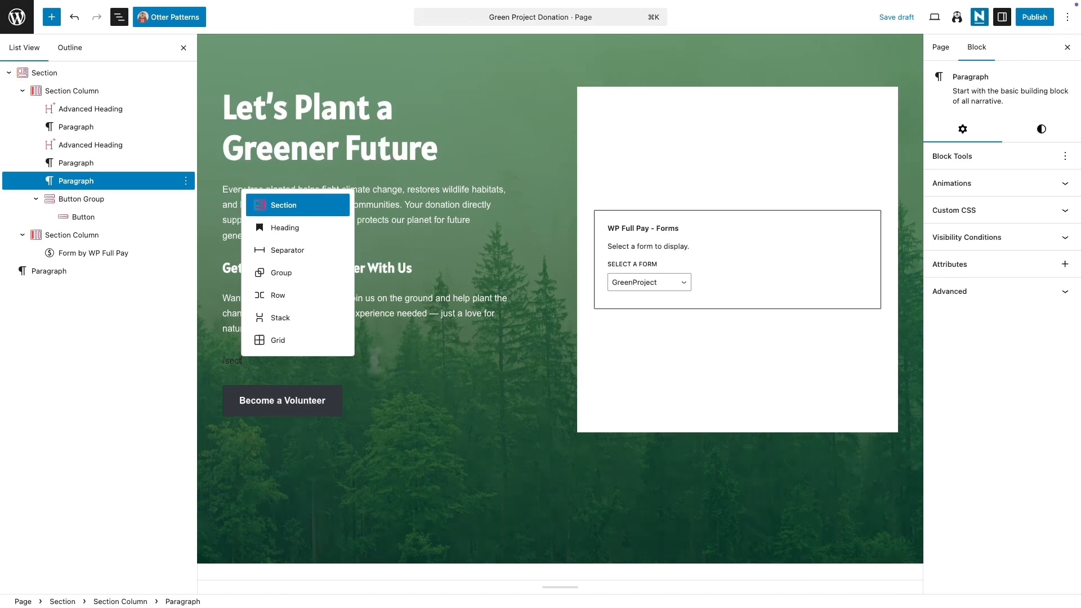
pyautogui.press('Return')
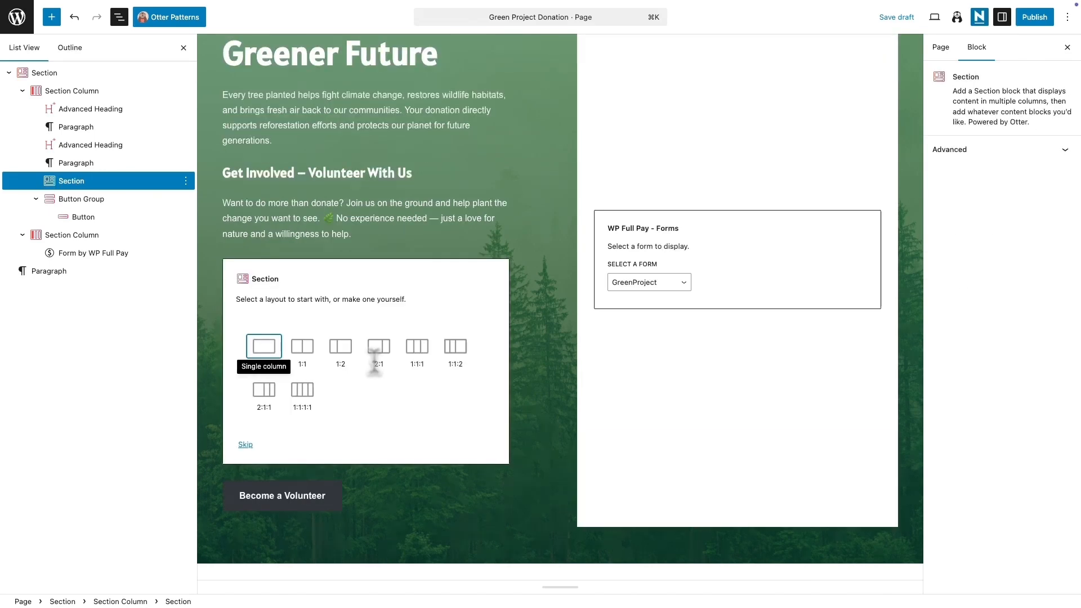
pyautogui.click(417, 348)
# Step: Add a volunteer photo from the media library as an image block in each of the three columns
pyautogui.click(271, 361)
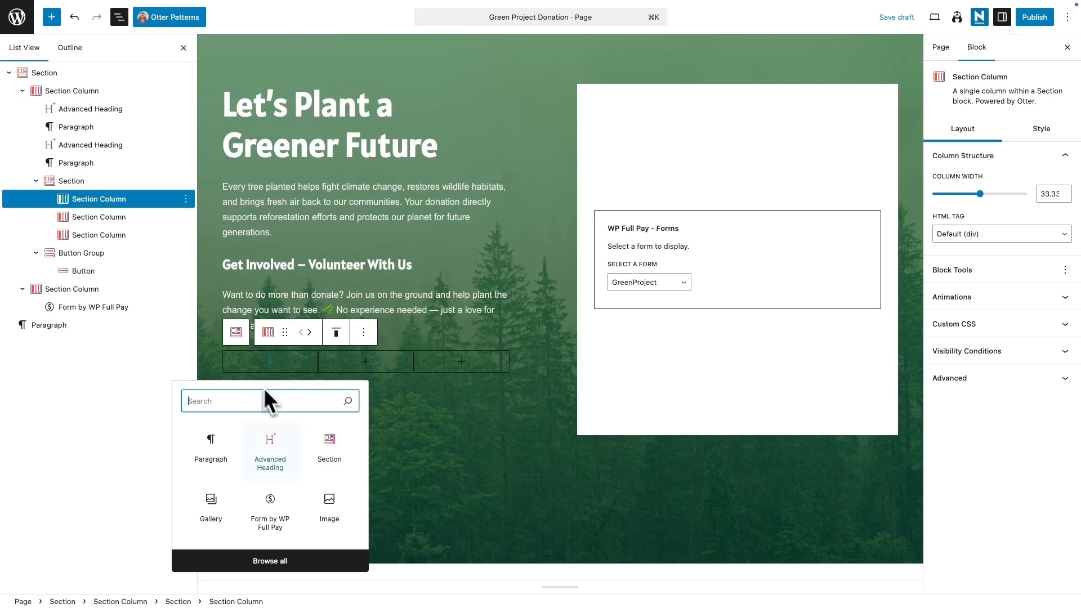
pyautogui.click(329, 506)
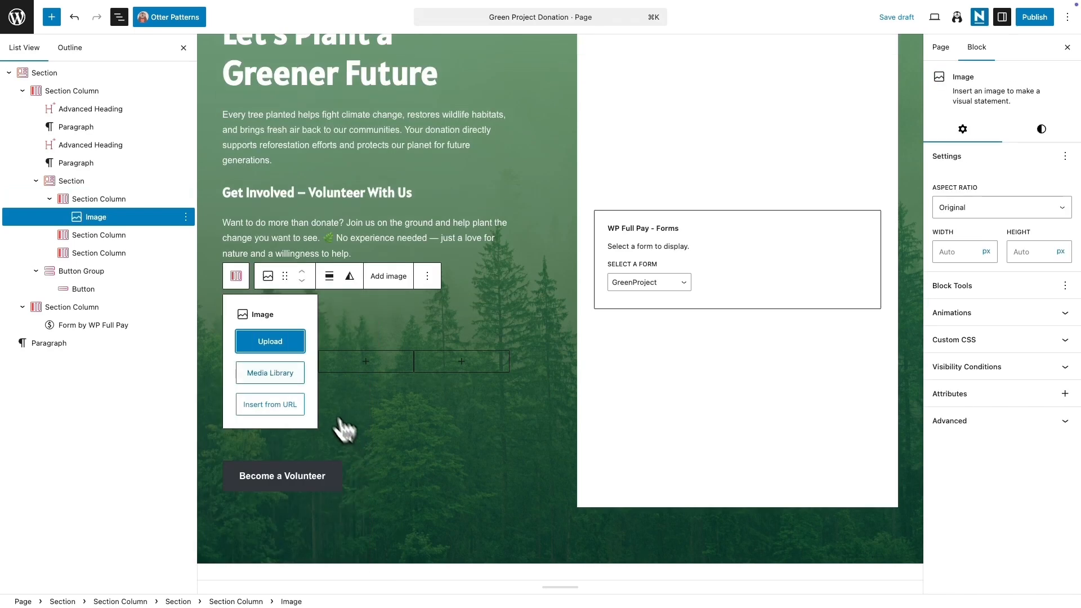
pyautogui.click(286, 377)
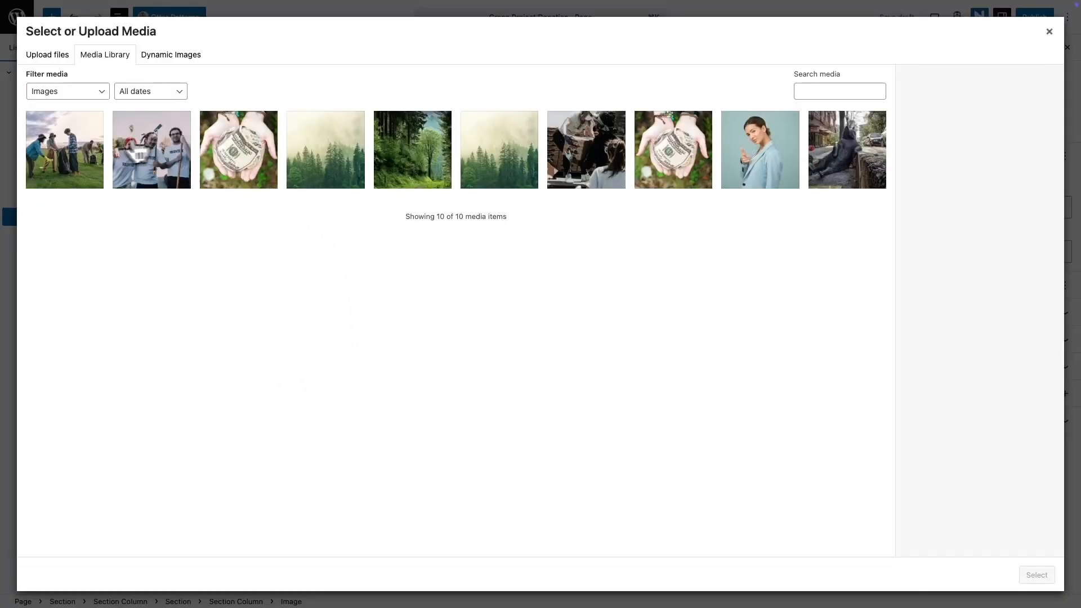
pyautogui.click(68, 164)
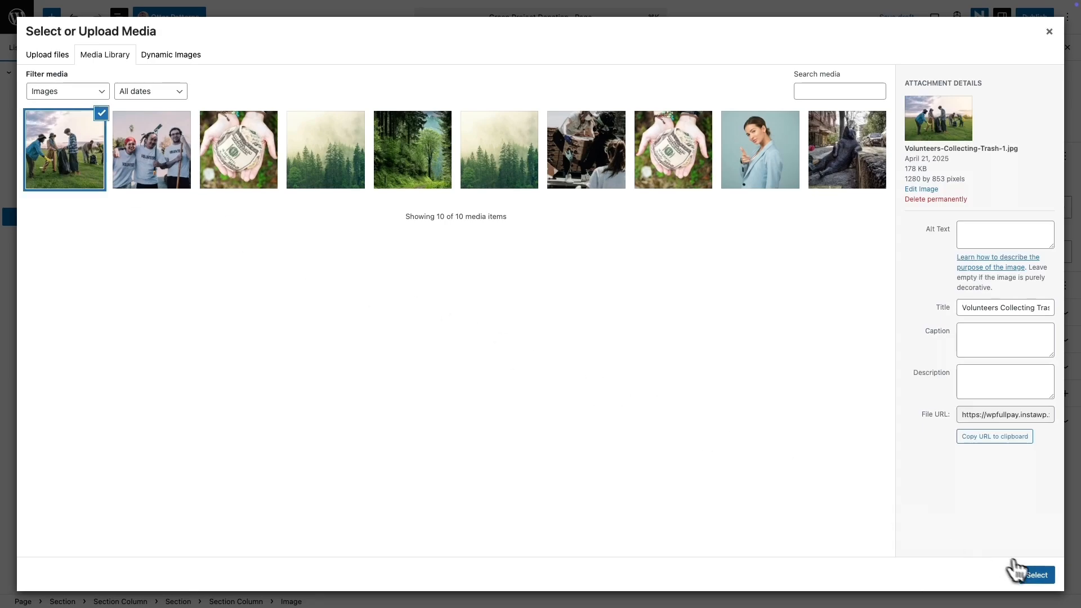
pyautogui.click(1035, 575)
pyautogui.click(366, 361)
pyautogui.click(424, 501)
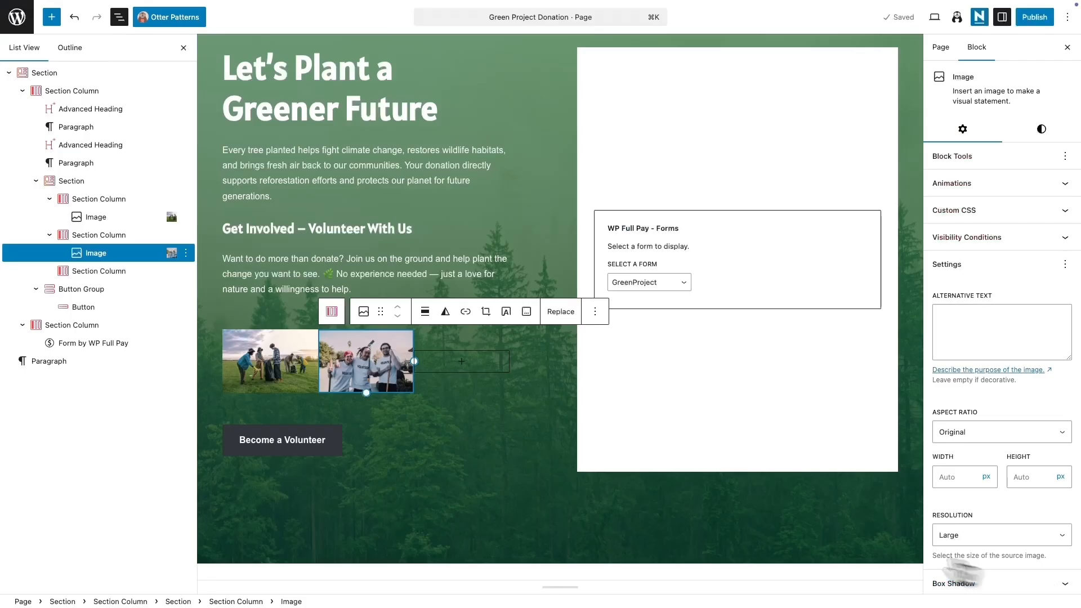
pyautogui.click(461, 360)
pyautogui.click(520, 501)
pyautogui.click(461, 372)
pyautogui.click(563, 163)
pyautogui.click(1035, 574)
# Step: Rearrange the three volunteer photos into a new order across the columns
pyautogui.click(541, 454)
pyautogui.moveTo(342, 369); pyautogui.dragTo(378, 366)
pyautogui.moveTo(112, 270); pyautogui.dragTo(135, 200)
pyautogui.moveTo(113, 236); pyautogui.dragTo(110, 271)
pyautogui.scroll(1, 479, 416)
pyautogui.click(479, 428)
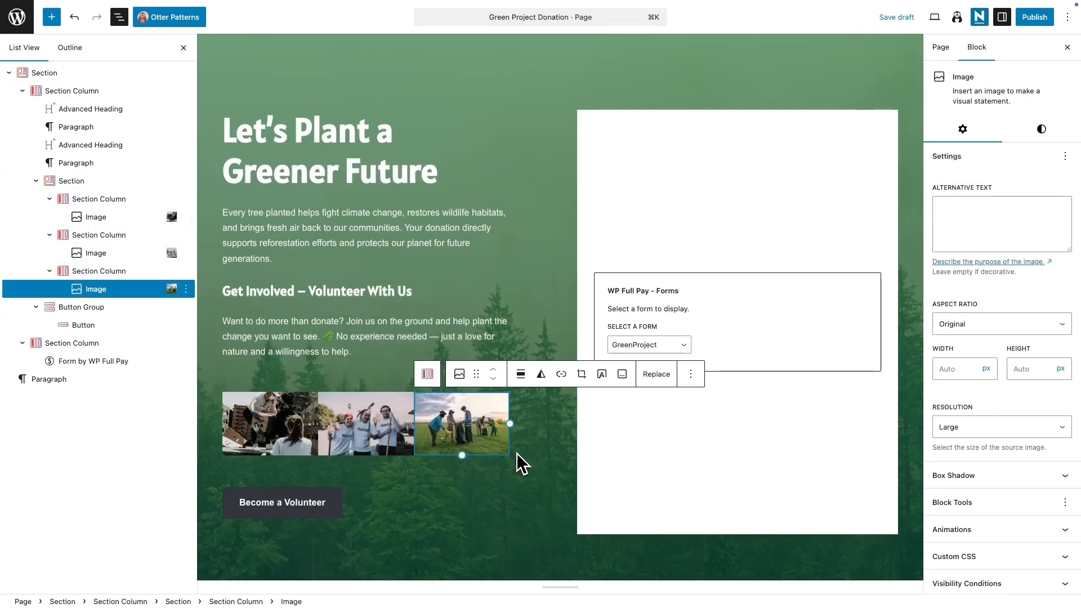
pyautogui.click(521, 463)
# Step: Insert a spacer between the photos and the button and shrink its height to about 36 px
pyautogui.click(366, 494)
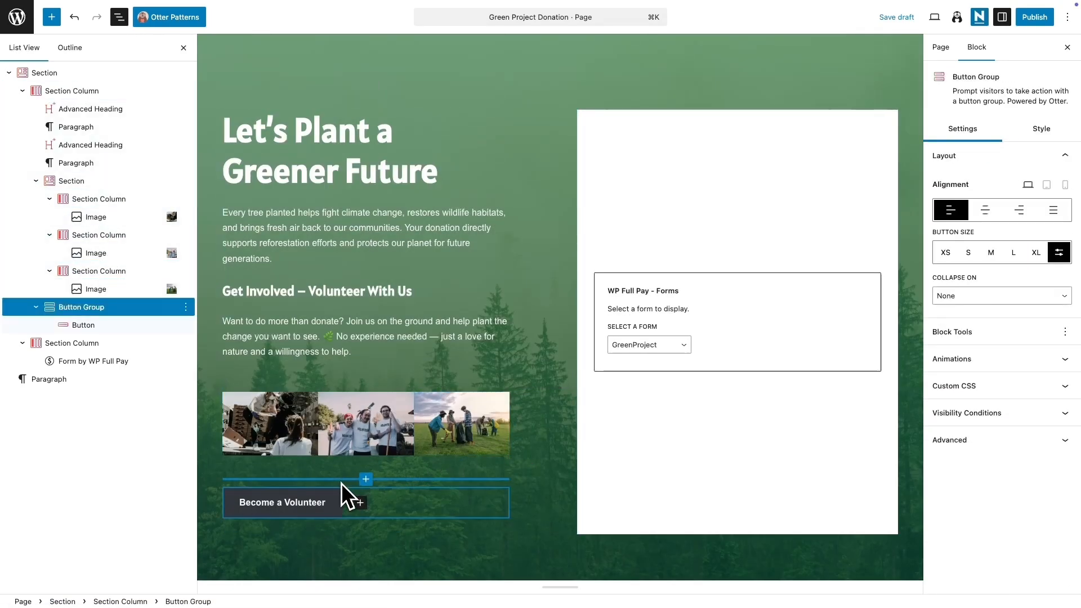
pyautogui.click(366, 479)
pyautogui.write('spac')
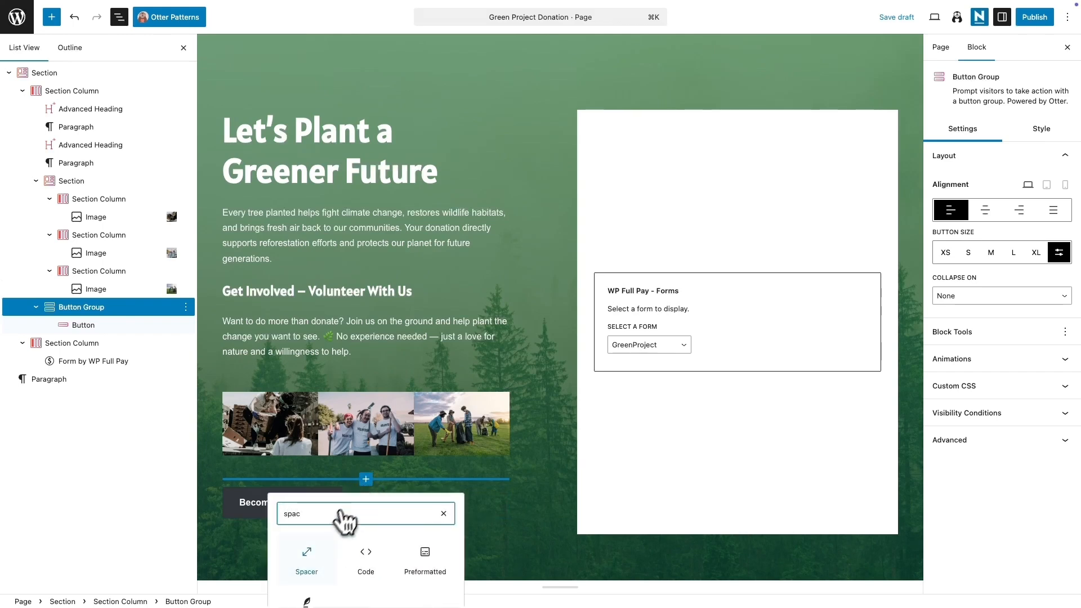
pyautogui.click(309, 555)
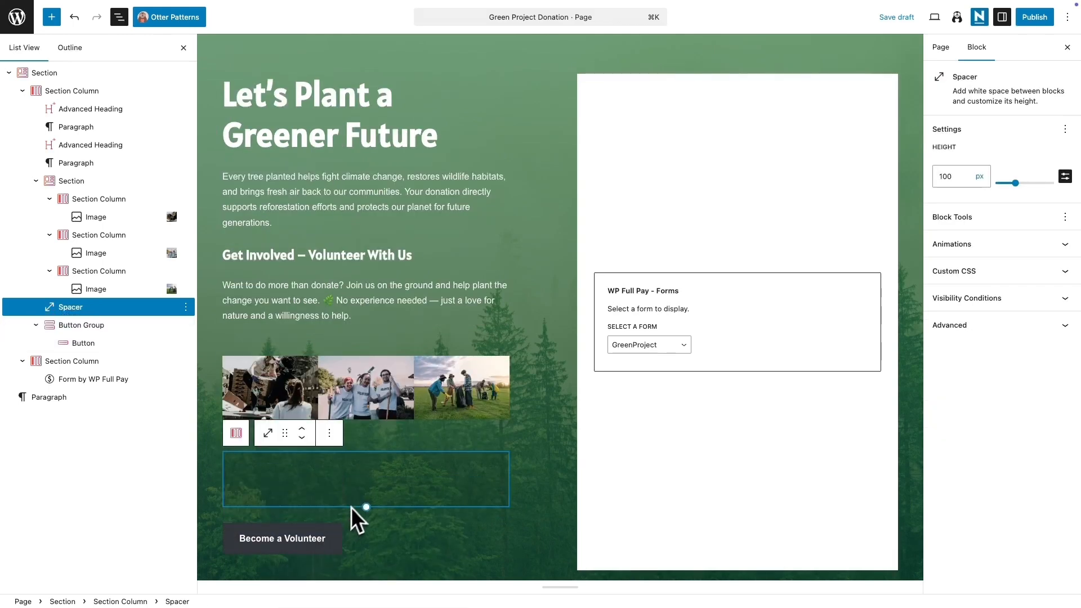
pyautogui.moveTo(361, 503); pyautogui.dragTo(368, 490)
pyautogui.scroll(3, 487, 439)
# Step: Preview the updated page in a new tab
pyautogui.click(934, 18)
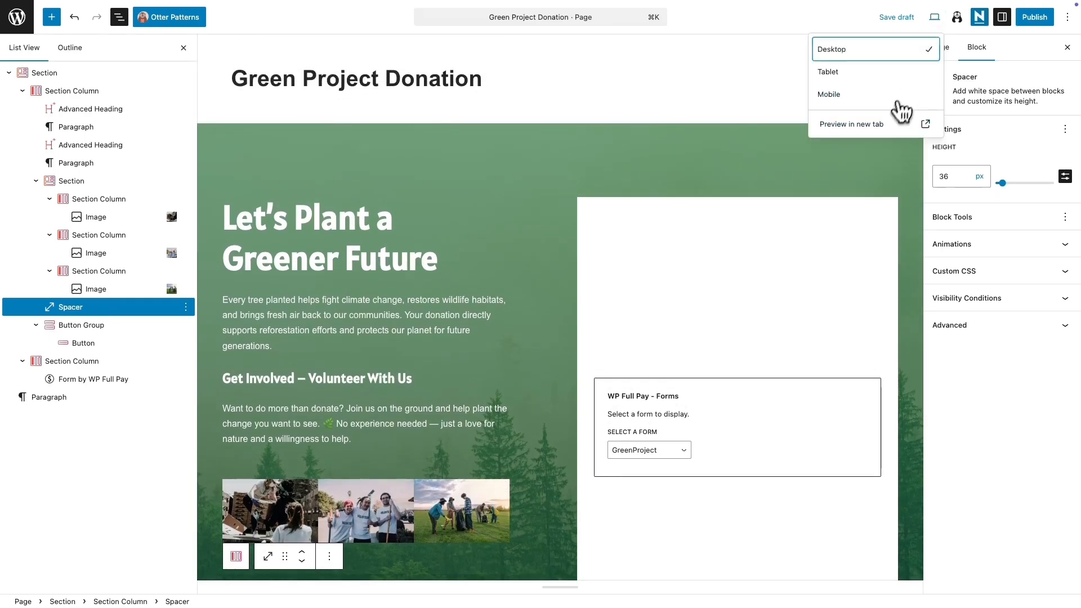
pyautogui.click(899, 124)
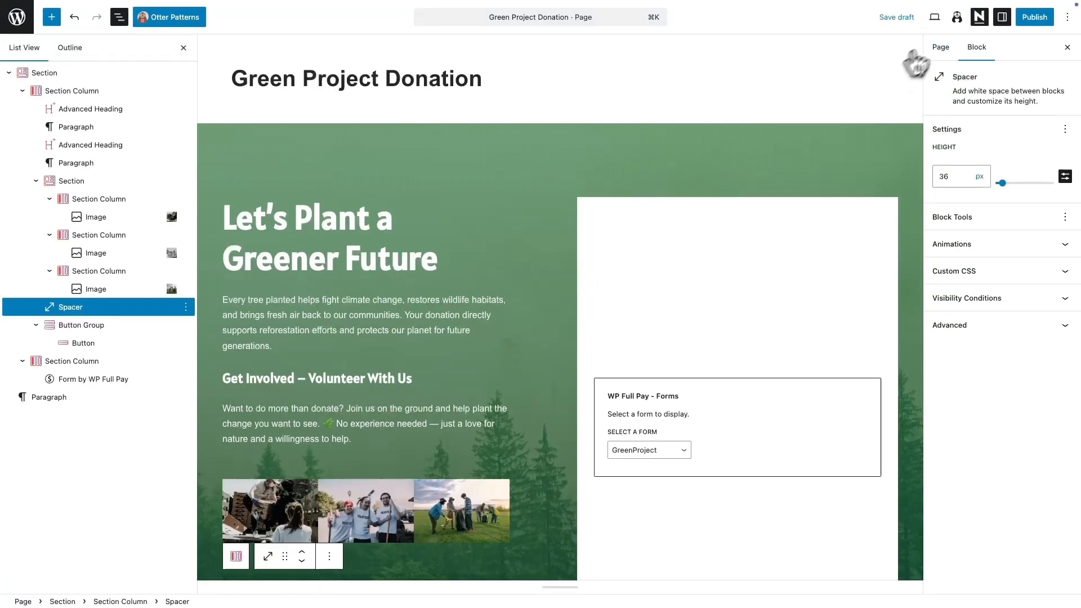
# Step: Disable the page header and page title in the Neve page options
pyautogui.click(977, 18)
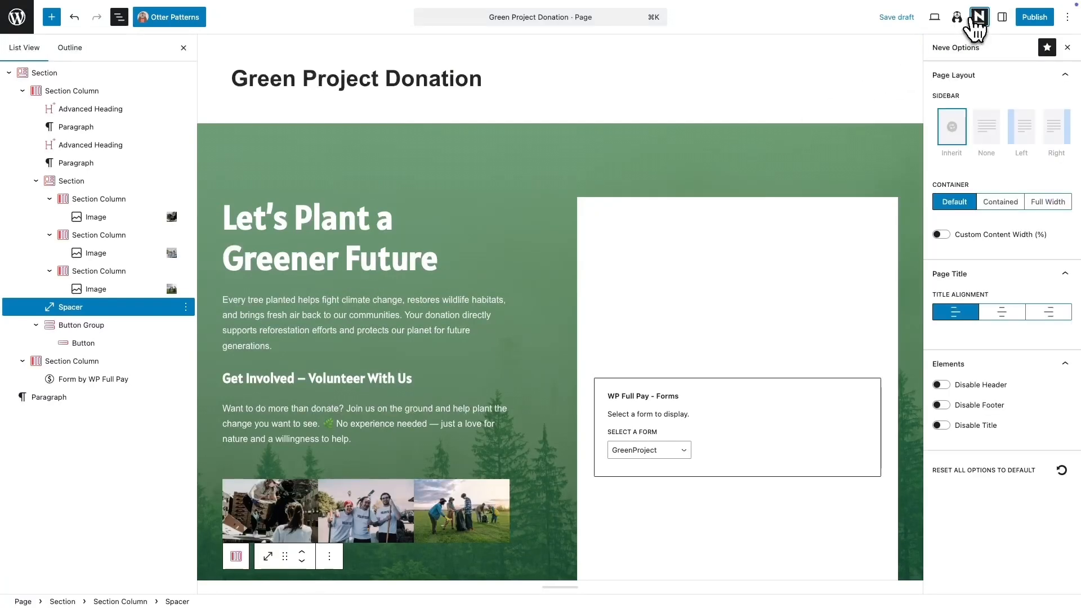
pyautogui.click(940, 385)
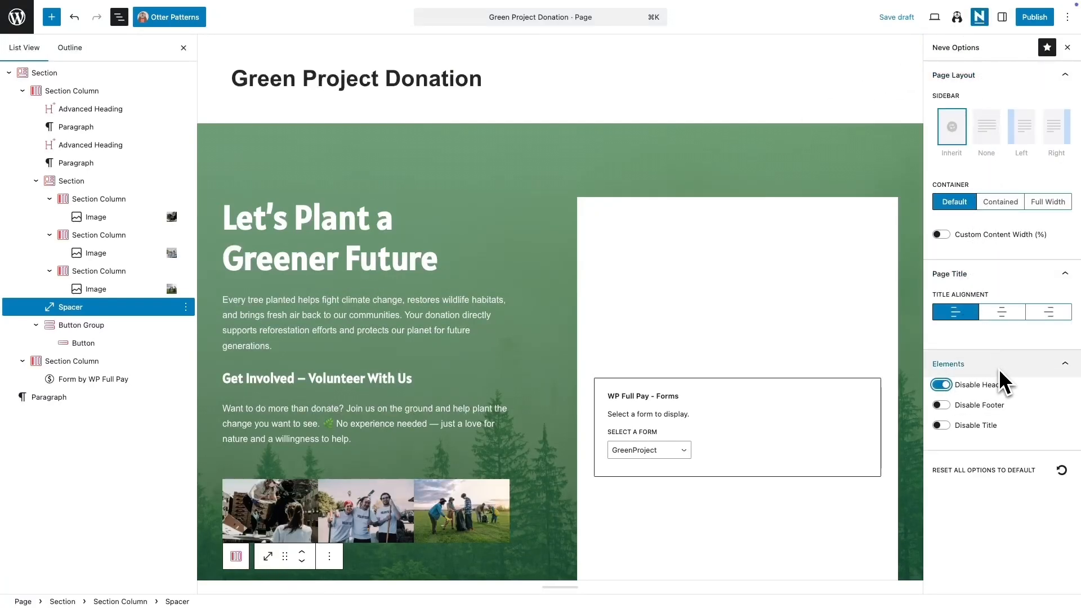
pyautogui.click(976, 425)
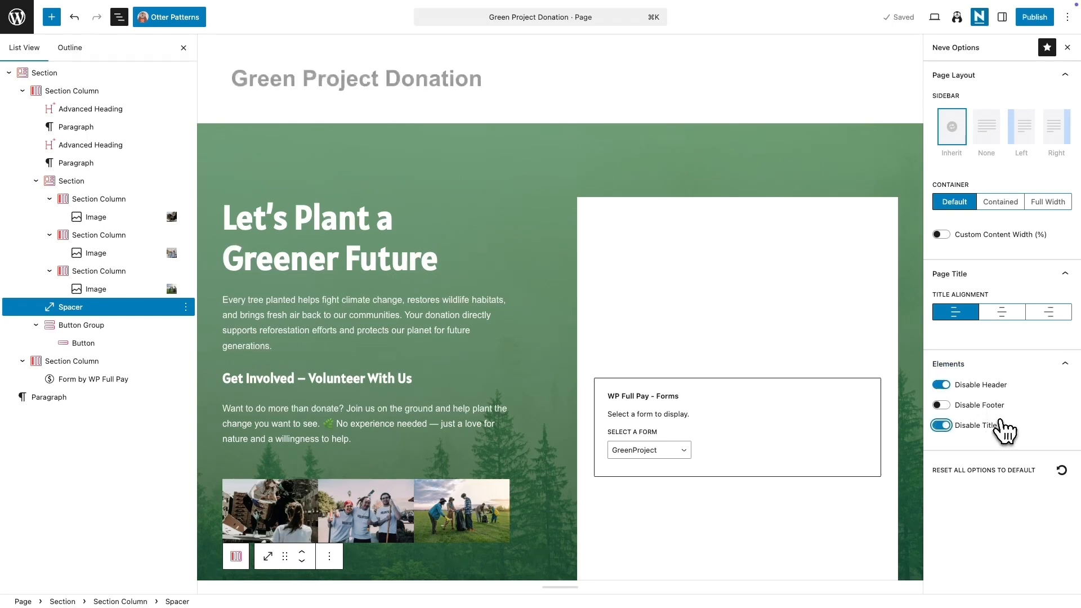
# Step: Publish the Green Project Donation page and open the live page
pyautogui.click(1034, 17)
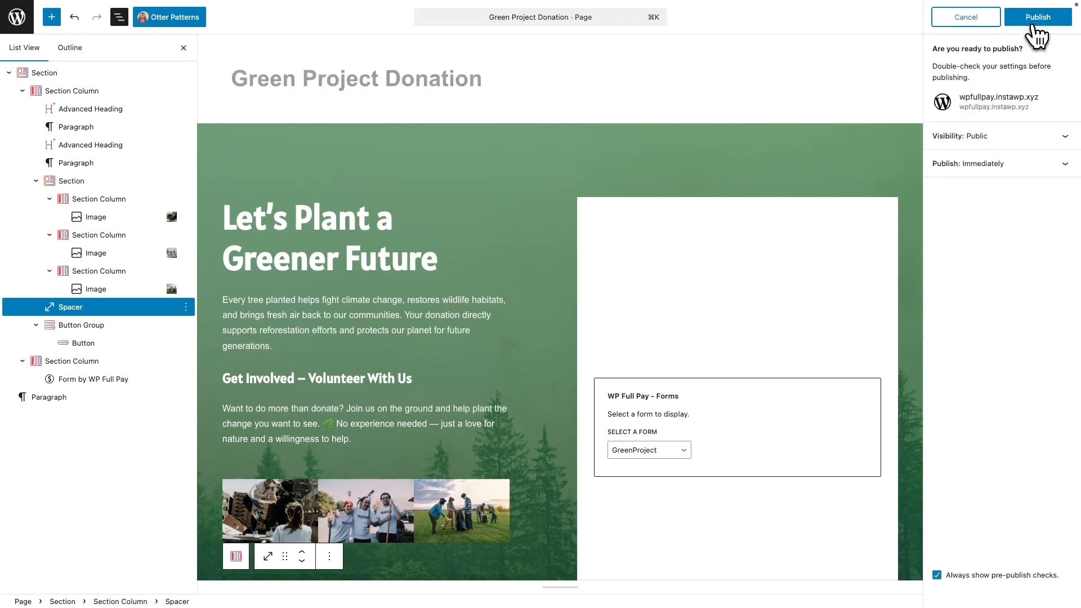
pyautogui.click(1039, 21)
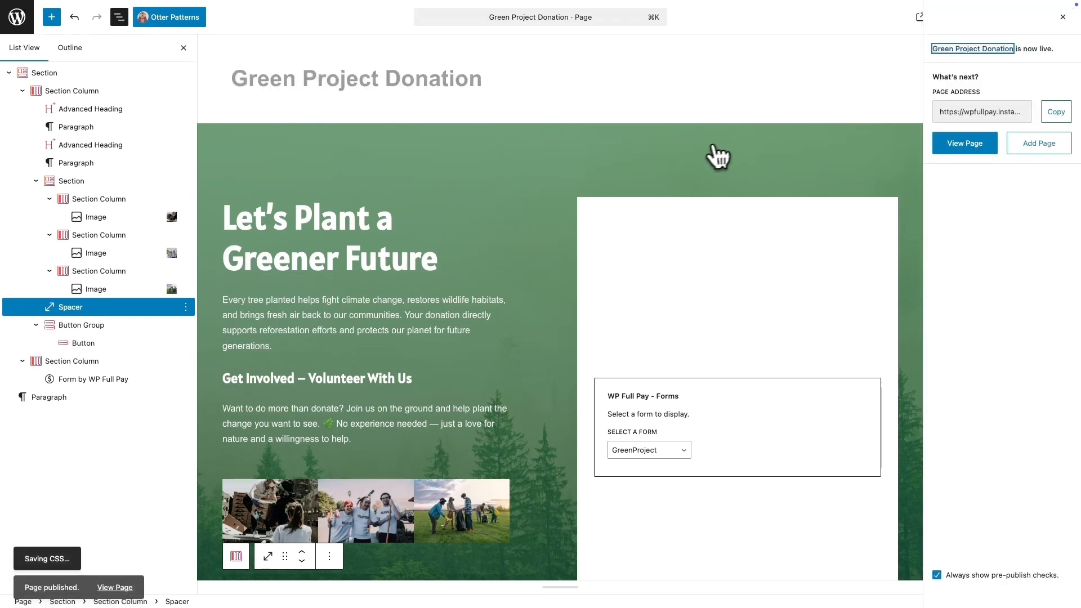
pyautogui.click(115, 555)
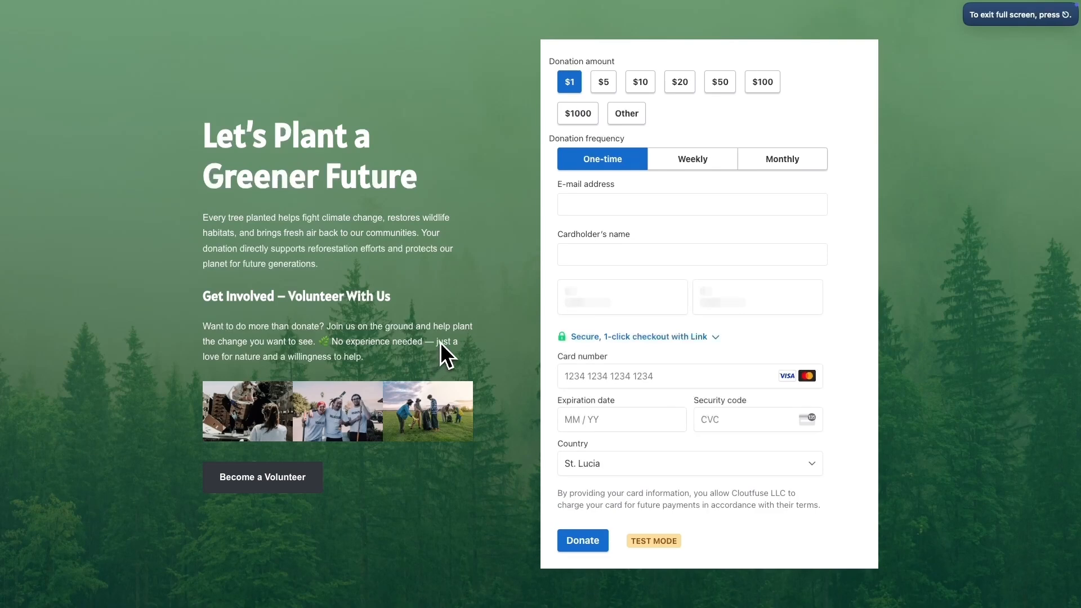
# Step: Choose the $5 donation amount and enter the donor's e-mail address and cardholder's name on the live form
pyautogui.click(603, 83)
pyautogui.click(595, 206)
pyautogui.write('janpro@example.com')
pyautogui.click(613, 274)
pyautogui.write('Jane Pro')
# Step: Enter the test card number, expiry and security code, select United States as country, fill in the ZIP code, and submit the donation
pyautogui.click(633, 360)
pyautogui.write('42424242424242420927192')
pyautogui.click(628, 382)
pyautogui.write('united s')
pyautogui.press('Return')
pyautogui.click(702, 440)
pyautogui.write('33139')
pyautogui.scroll(-1, 579, 502)
pyautogui.click(592, 511)
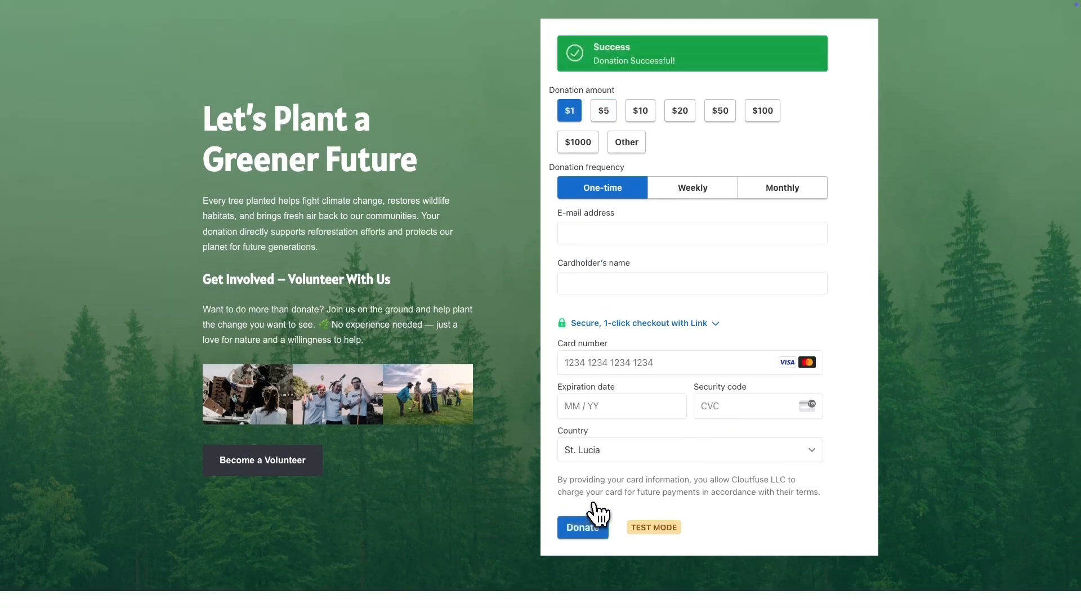
# Step: Switch to the Stripe dashboard and open the GreenProject donation transaction to check its payment details
pyautogui.scroll(1, 598, 513)
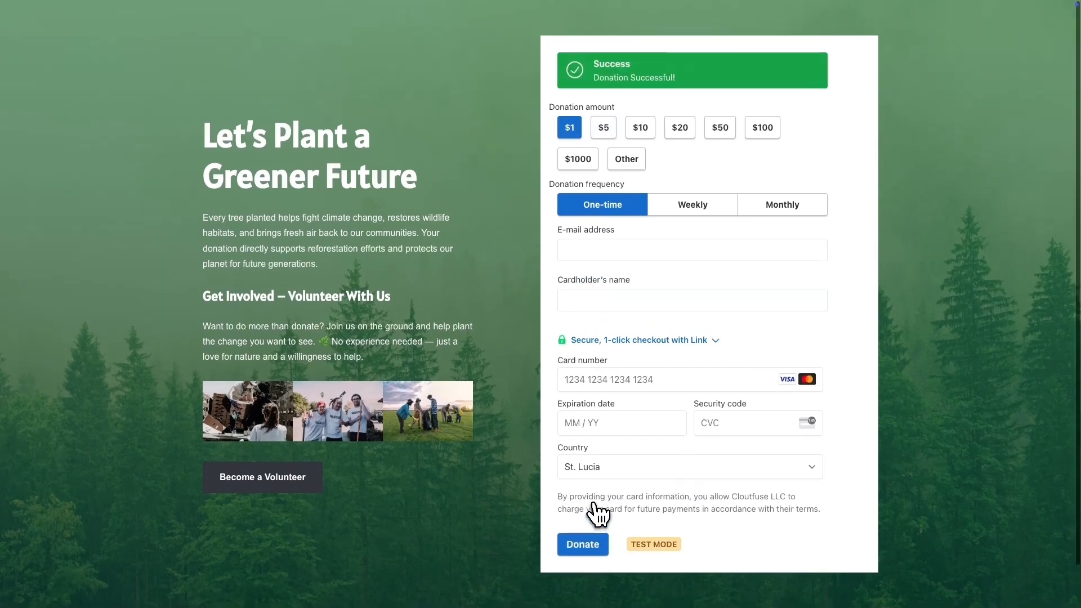
pyautogui.click(9, 22)
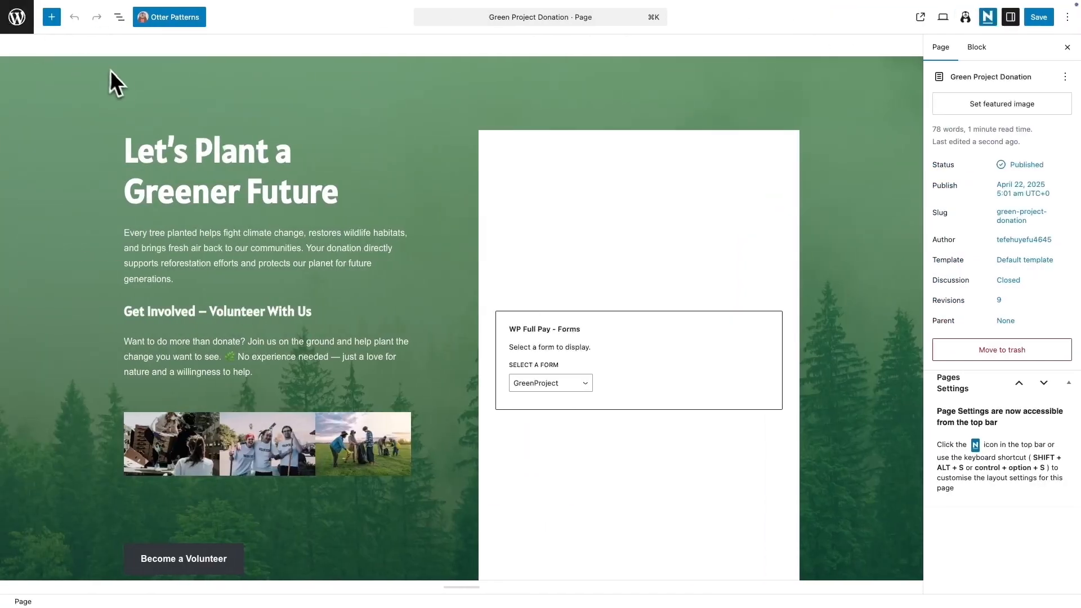
pyautogui.moveTo(50, 85)
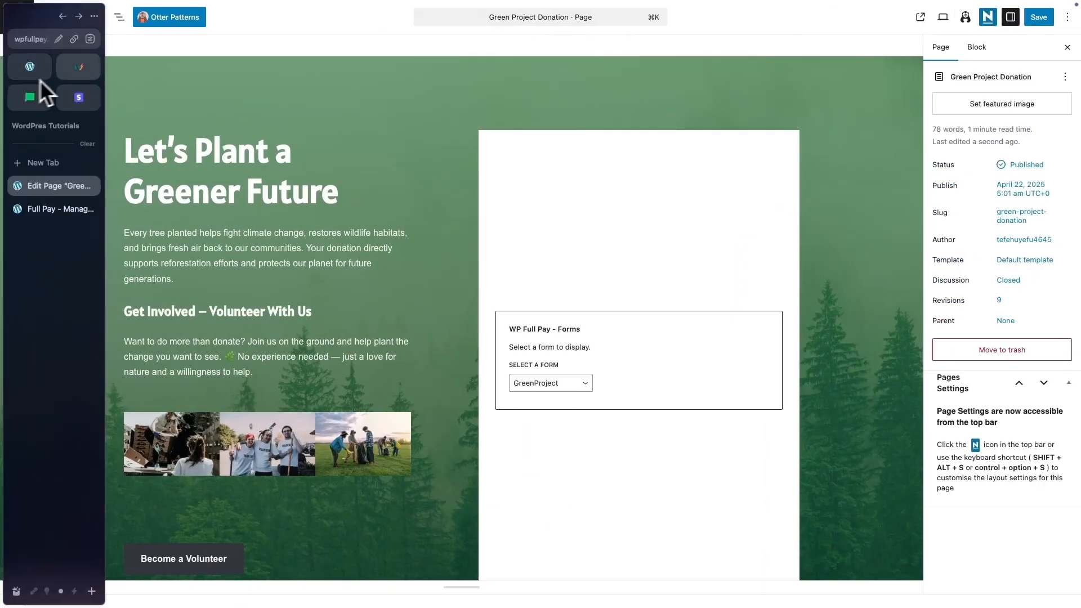
pyautogui.click(78, 101)
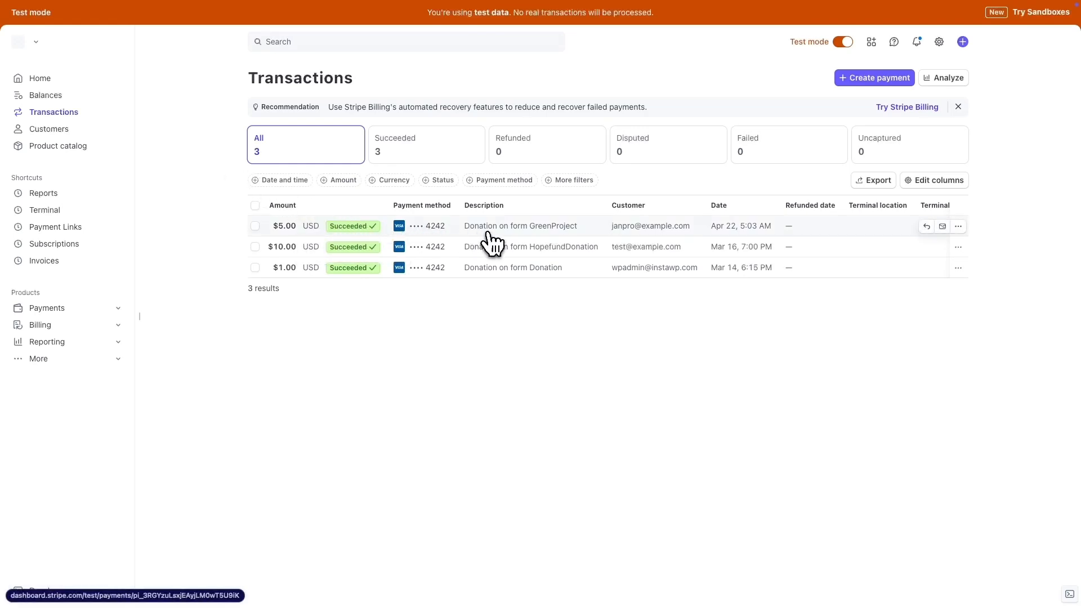
pyautogui.click(614, 226)
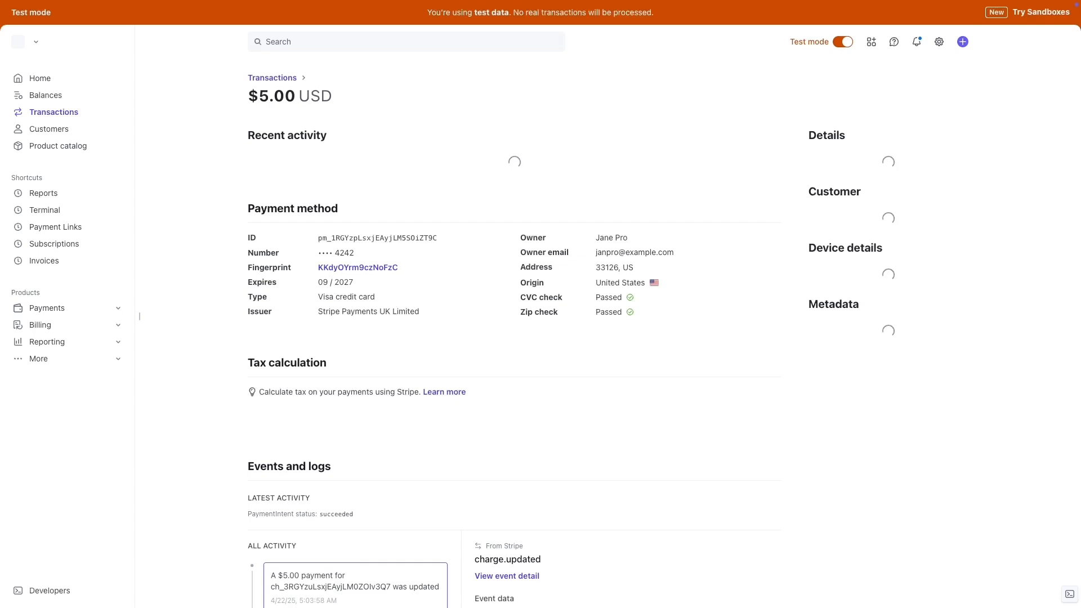